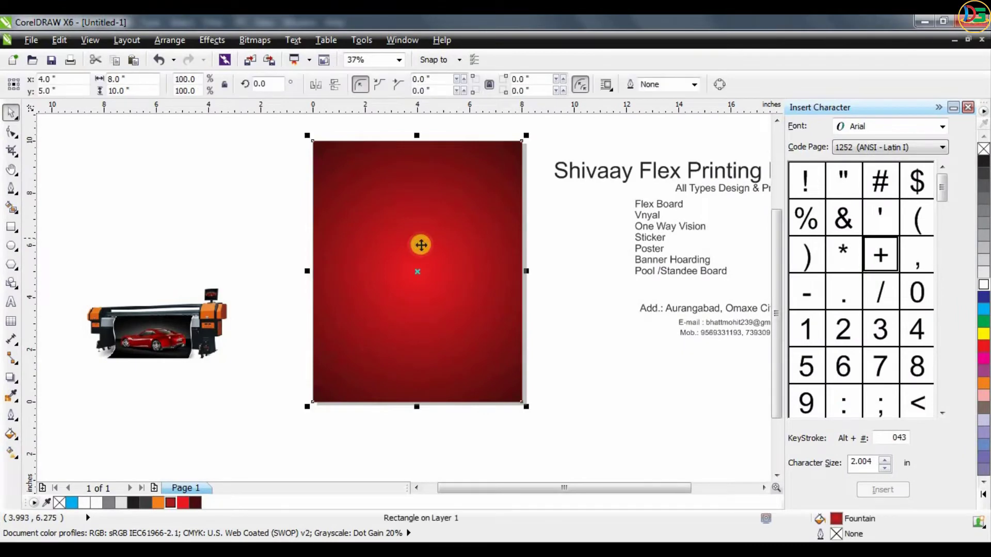
# - Delete the red gradient rectangle and create a new unfilled rectangle covering the whole 8 × 10 inch page
pyautogui.press('Delete')
pyautogui.doubleClick(10, 227)
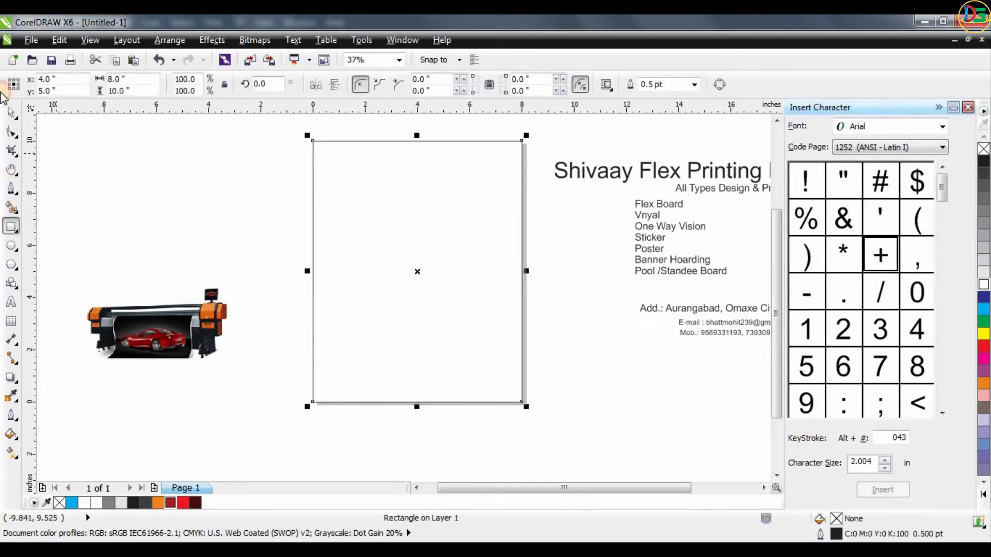
pyautogui.click(10, 115)
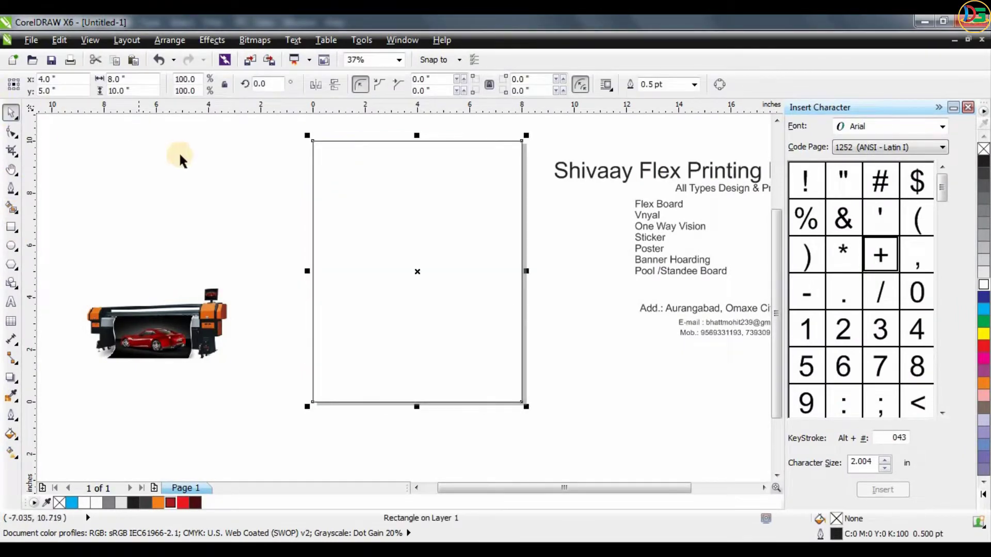
# - Apply an interactive Radial fountain fill to the page rectangle and extend its radius to the bottom page edge
pyautogui.click(11, 434)
pyautogui.click(10, 453)
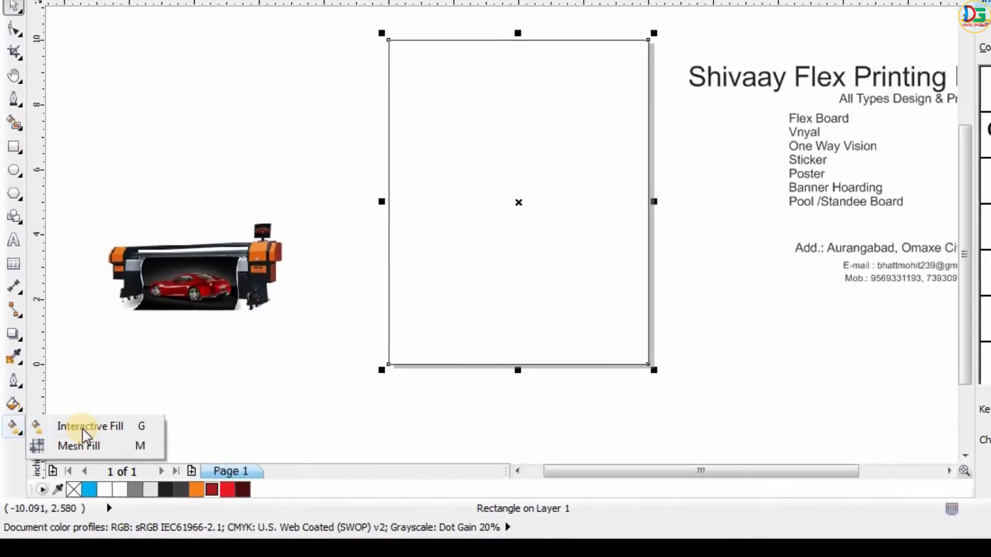
pyautogui.click(67, 456)
pyautogui.moveTo(518, 161); pyautogui.dragTo(496, 395)
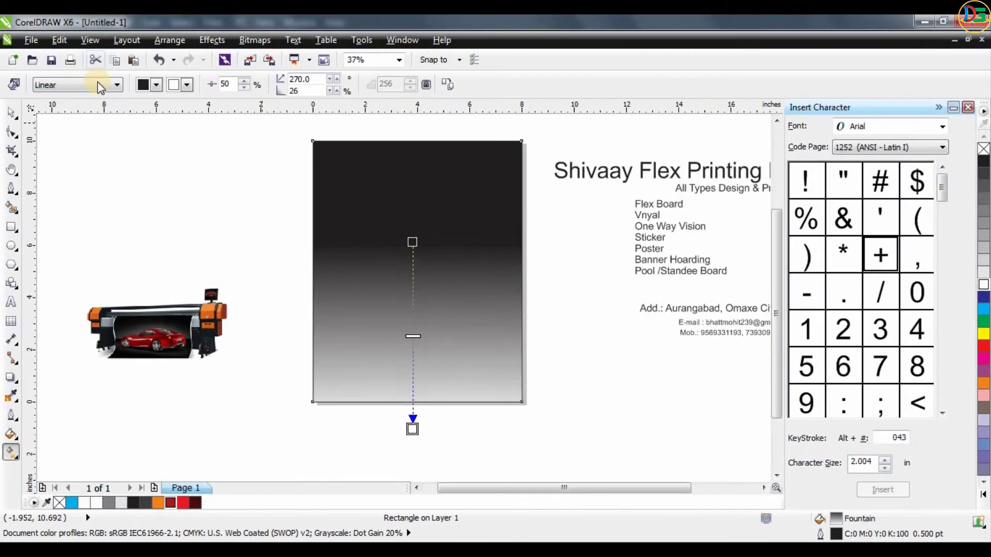
pyautogui.click(96, 84)
pyautogui.click(62, 126)
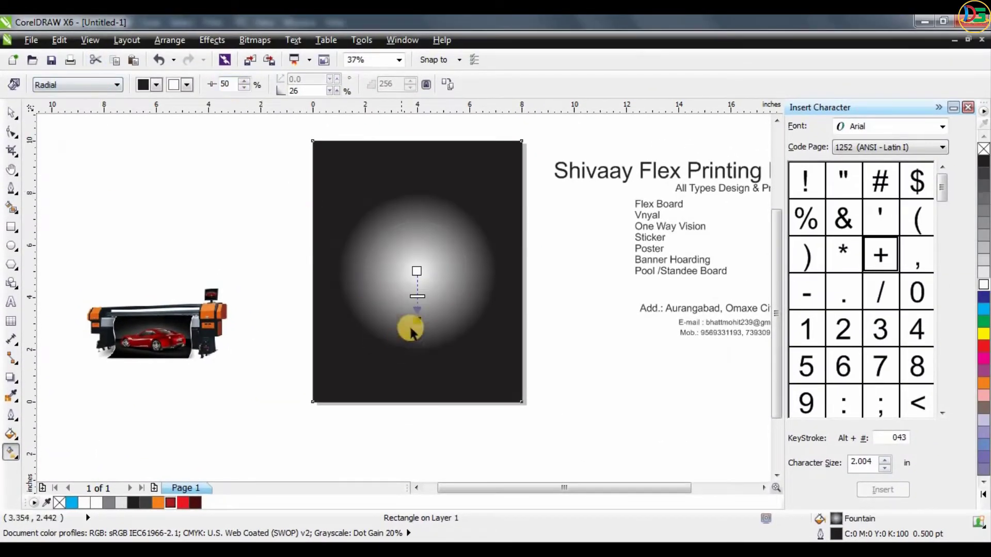
pyautogui.moveTo(409, 327); pyautogui.dragTo(412, 407)
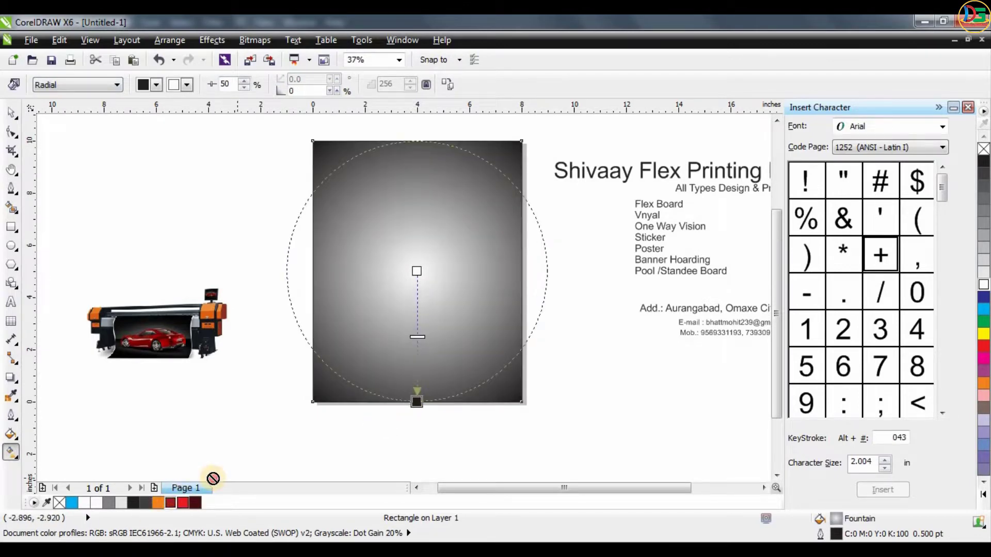
# - Color the radial fill red at its center and dark red at its outer end, and nudge the printer image up-left
pyautogui.moveTo(418, 278); pyautogui.dragTo(417, 272)
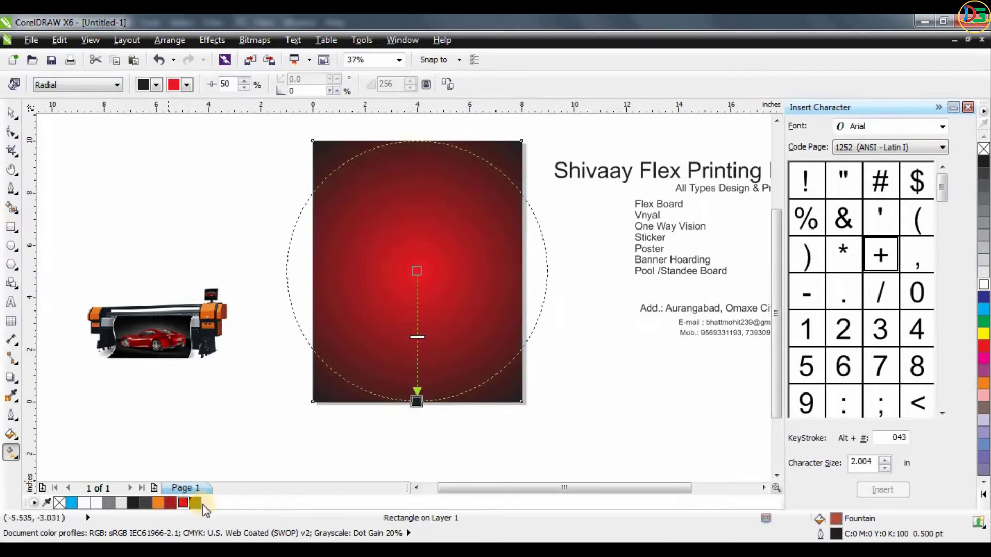
pyautogui.moveTo(418, 403); pyautogui.dragTo(417, 401)
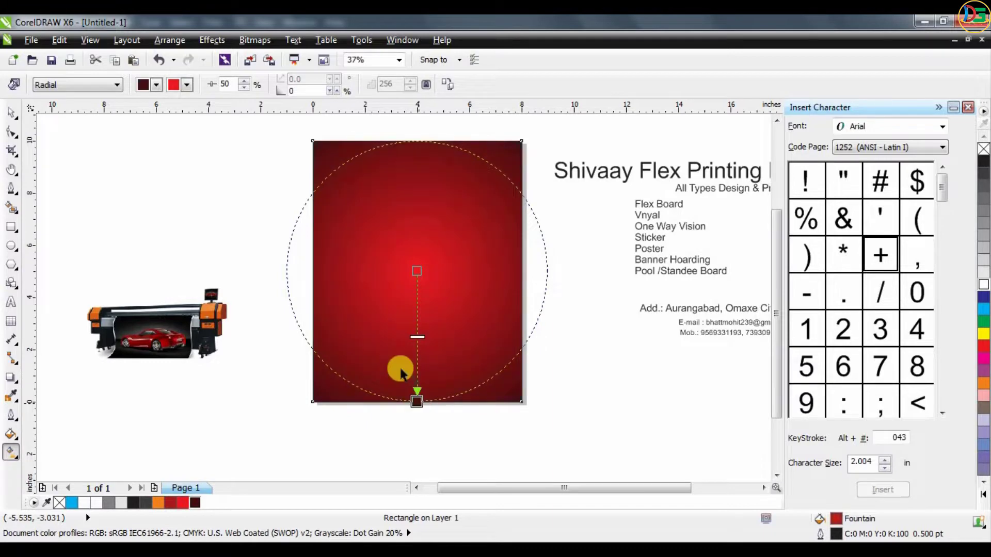
pyautogui.click(11, 113)
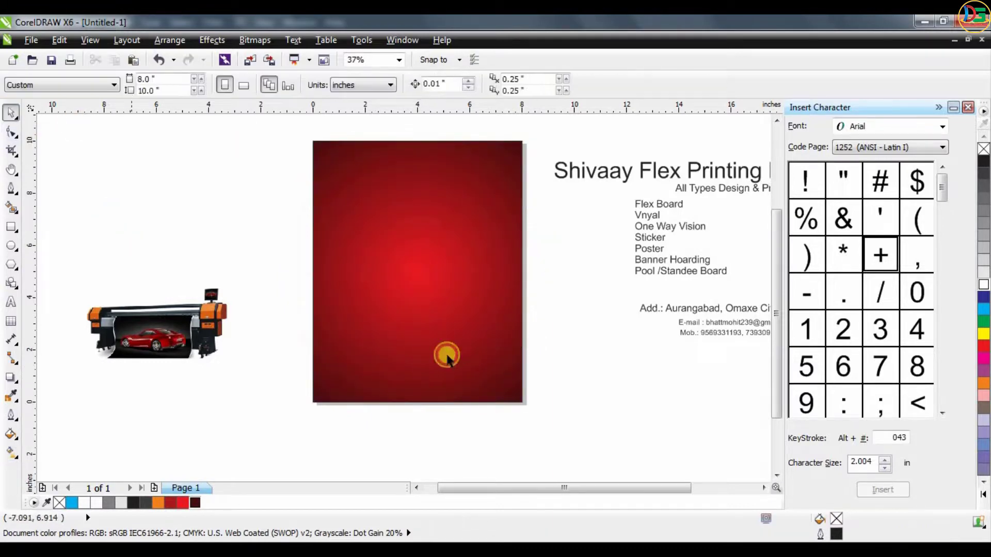
pyautogui.moveTo(201, 315); pyautogui.dragTo(188, 291)
# - Recolor the rectangle's radial fill with a blue center and black outer end, extending the radius slightly beyond the page bottom
pyautogui.click(445, 272)
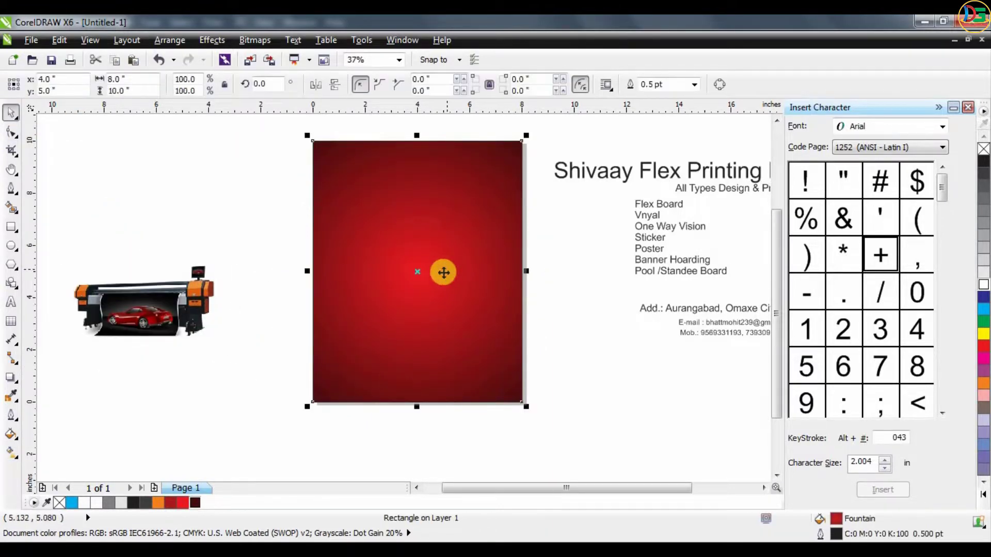
pyautogui.press('g')
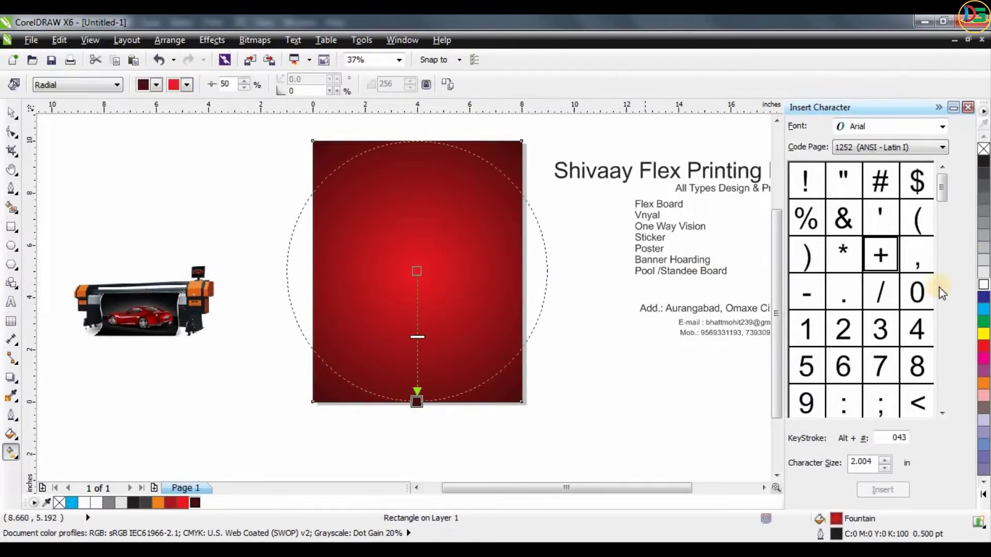
pyautogui.moveTo(984, 297); pyautogui.dragTo(416, 271)
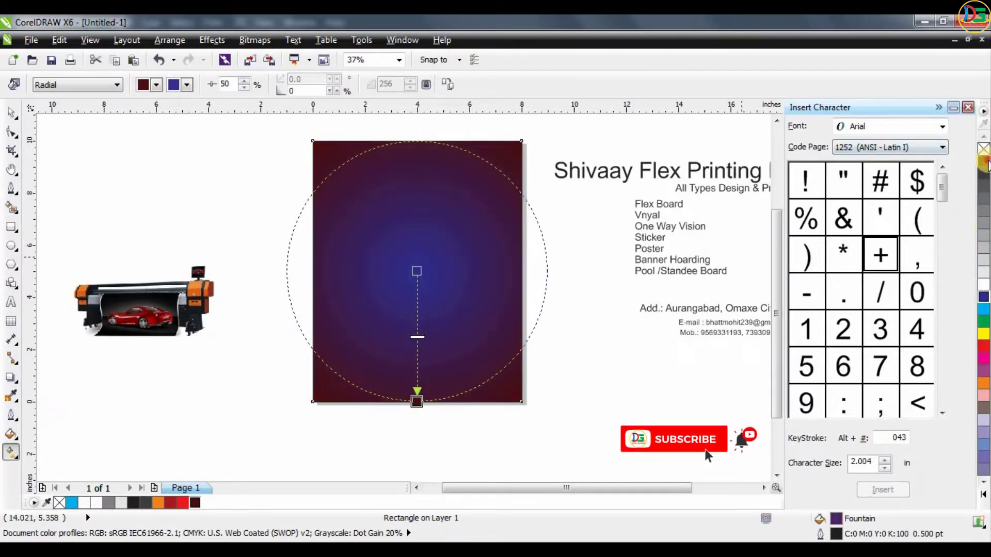
pyautogui.click(417, 402)
pyautogui.moveTo(420, 404); pyautogui.dragTo(416, 419)
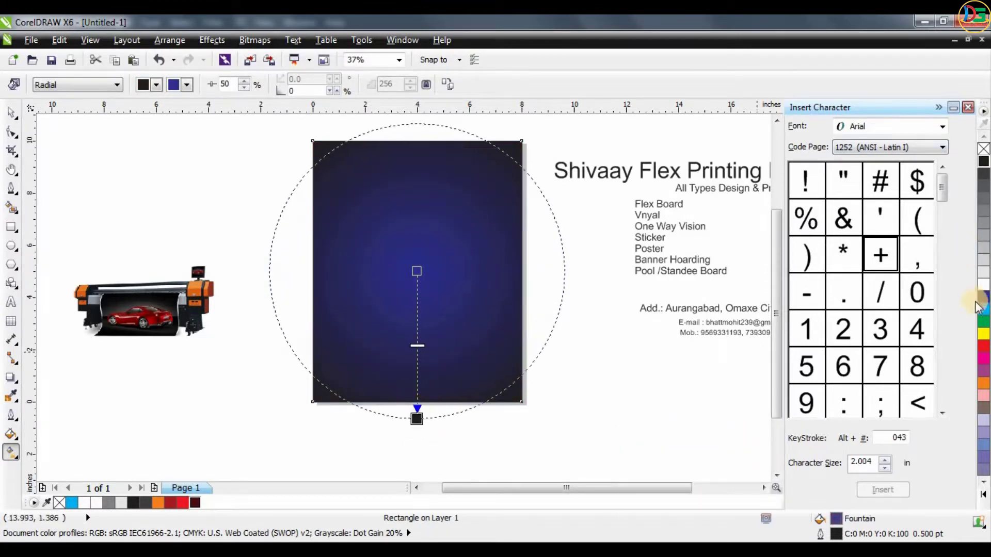
# - Try cyan at the radial fill's center, undo it, and set the outer end to a dark navy shade of blue
pyautogui.moveTo(984, 312); pyautogui.dragTo(417, 271)
pyautogui.hotkey('ctrl', 'z')
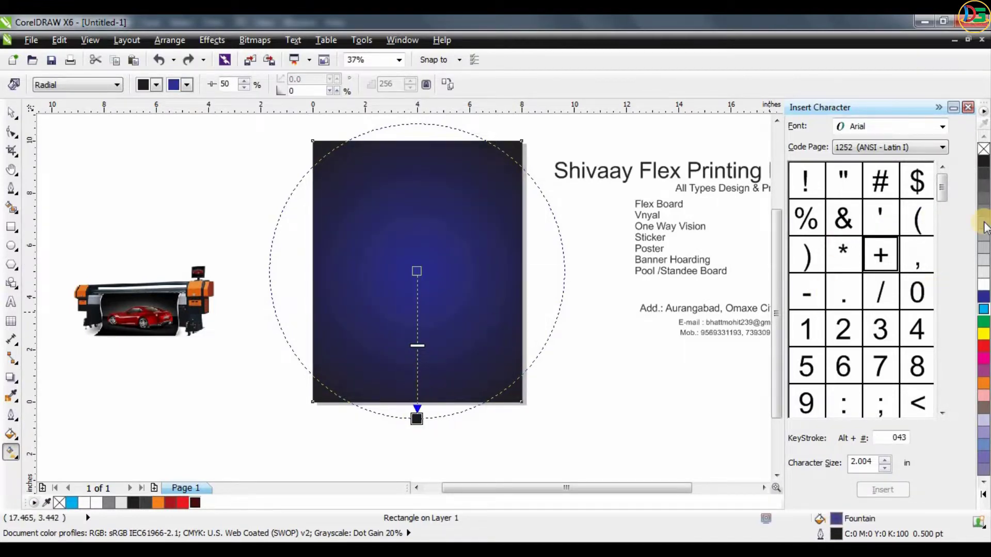
pyautogui.click(982, 300)
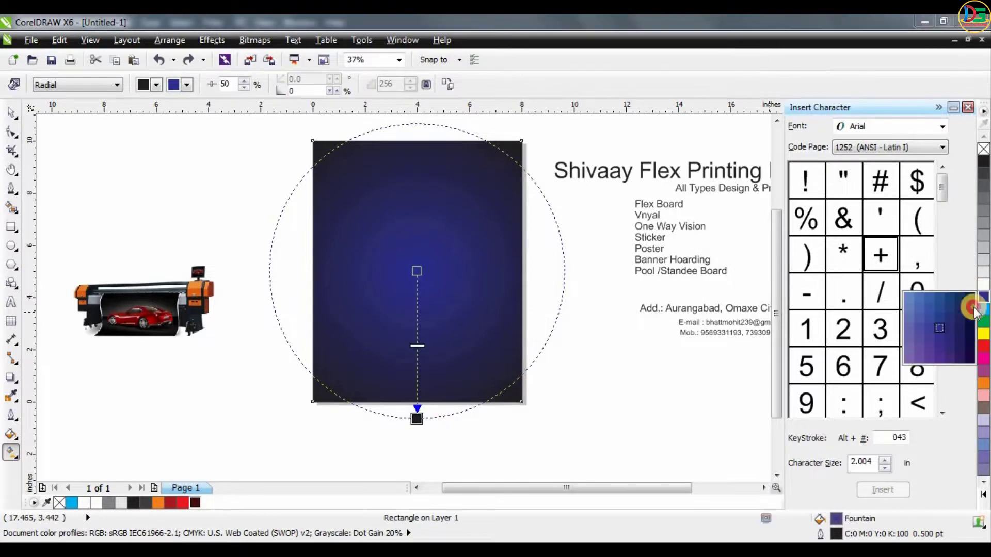
pyautogui.click(969, 327)
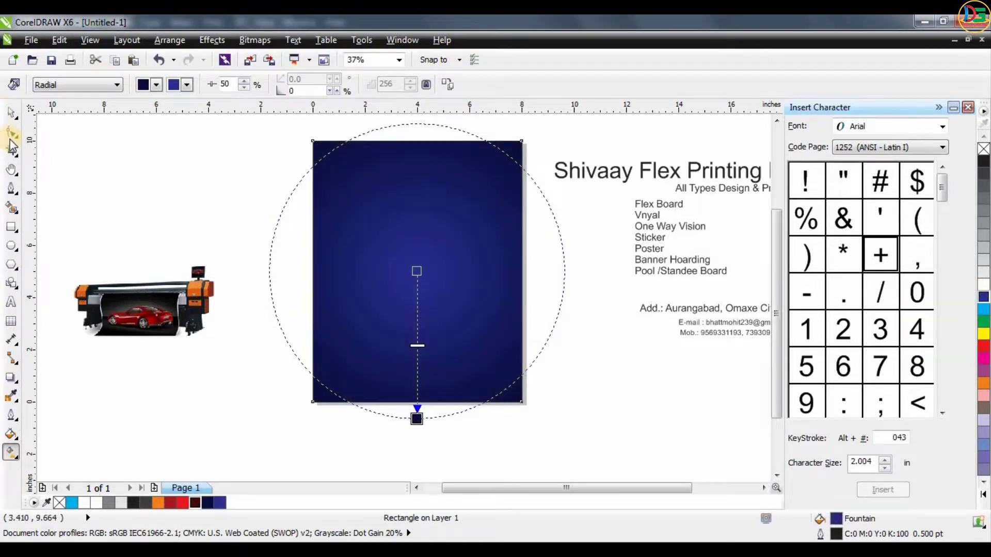
# - Move the printer image slightly left, to about x -7 in, y 3.75 in
pyautogui.click(11, 112)
pyautogui.moveTo(146, 315); pyautogui.dragTo(132, 313)
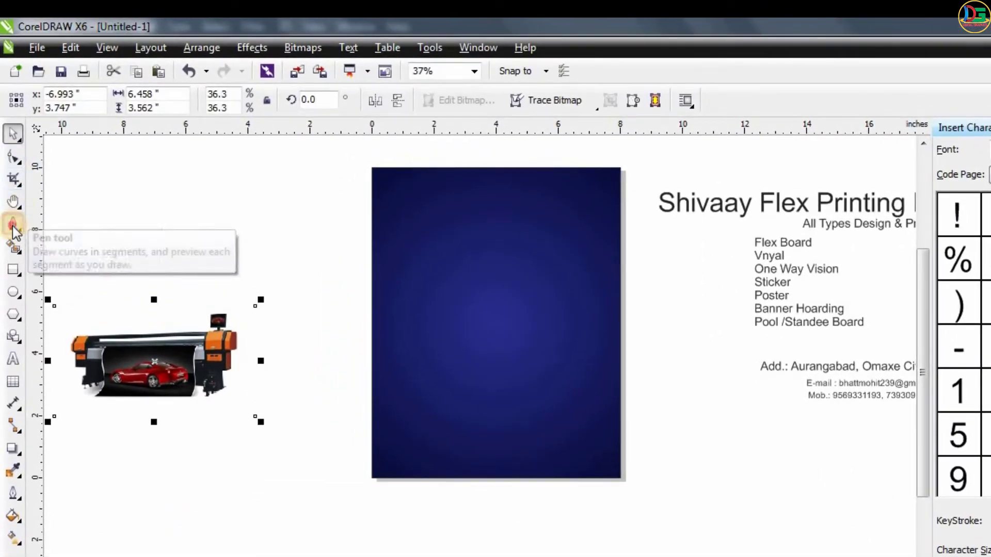
# - Draw a closed Pen tool triangle joining the page's two left corners to the middle of its right edge, and fill it white
pyautogui.click(13, 225)
pyautogui.click(48, 296)
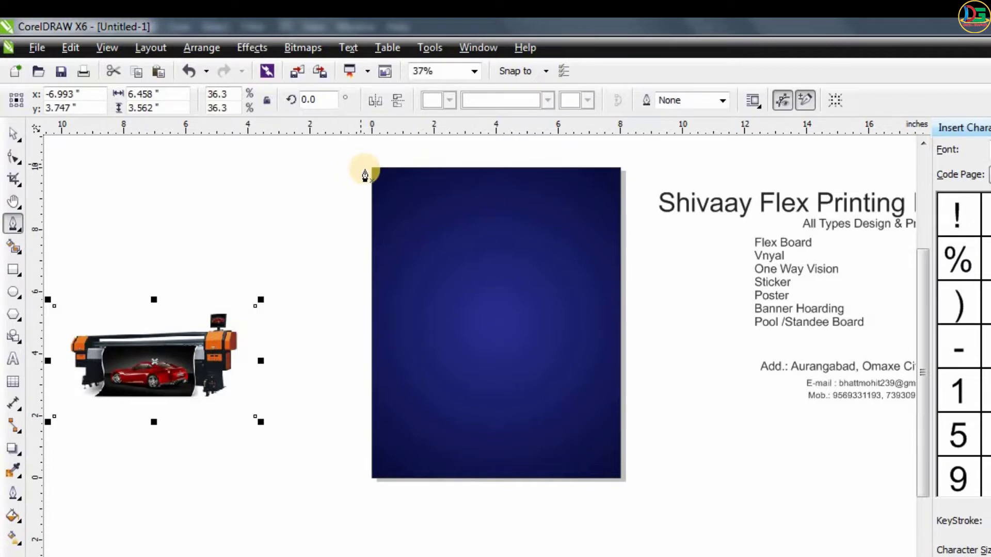
pyautogui.click(371, 168)
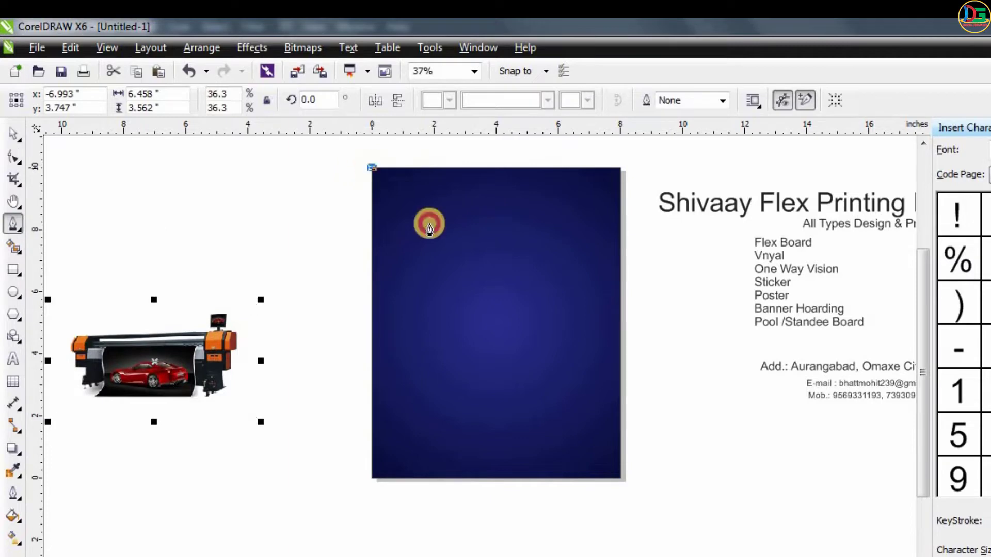
pyautogui.click(620, 326)
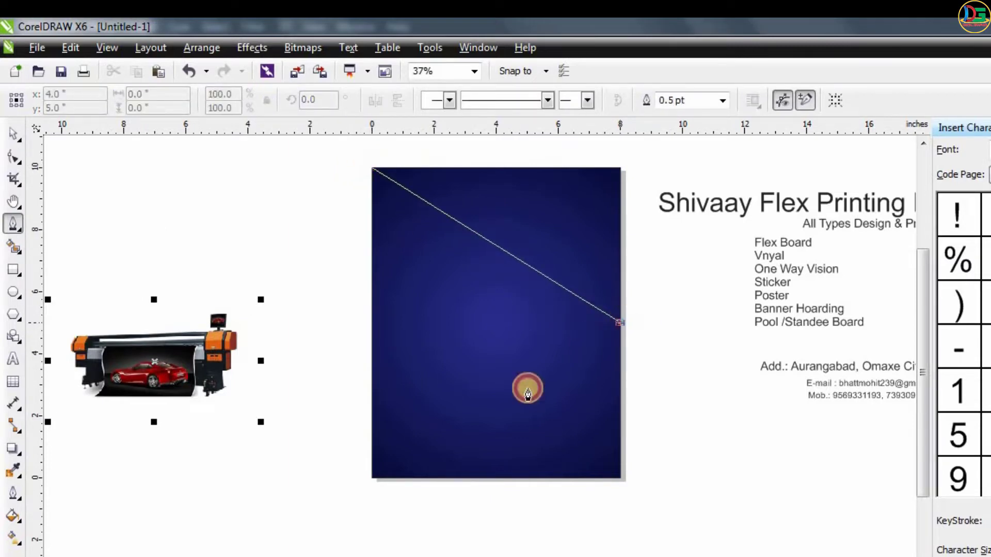
pyautogui.click(373, 484)
pyautogui.click(370, 167)
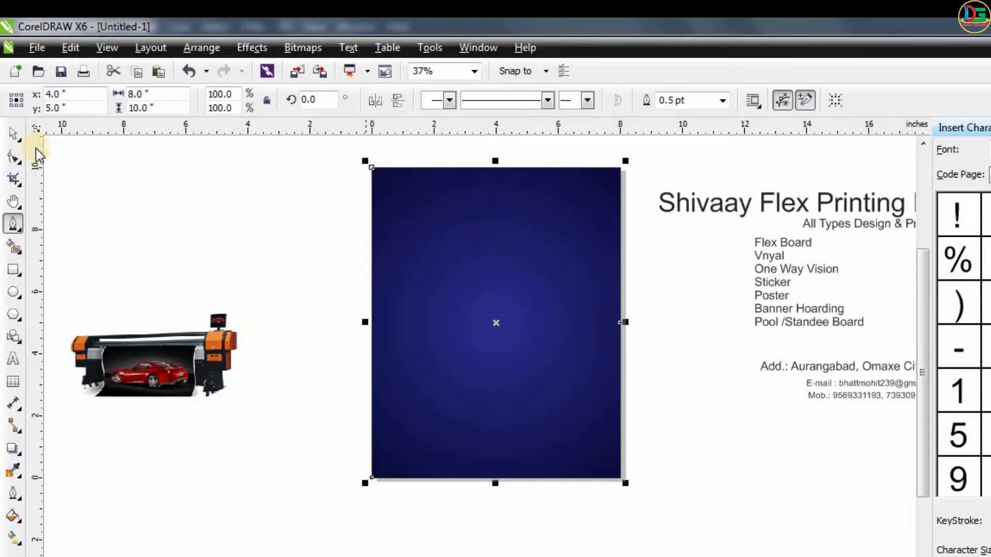
pyautogui.click(13, 133)
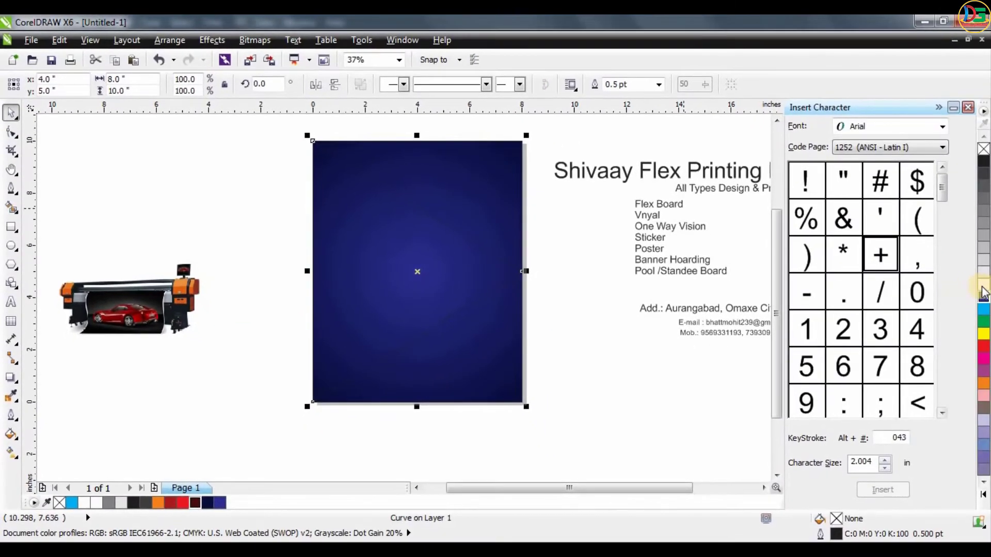
pyautogui.click(984, 287)
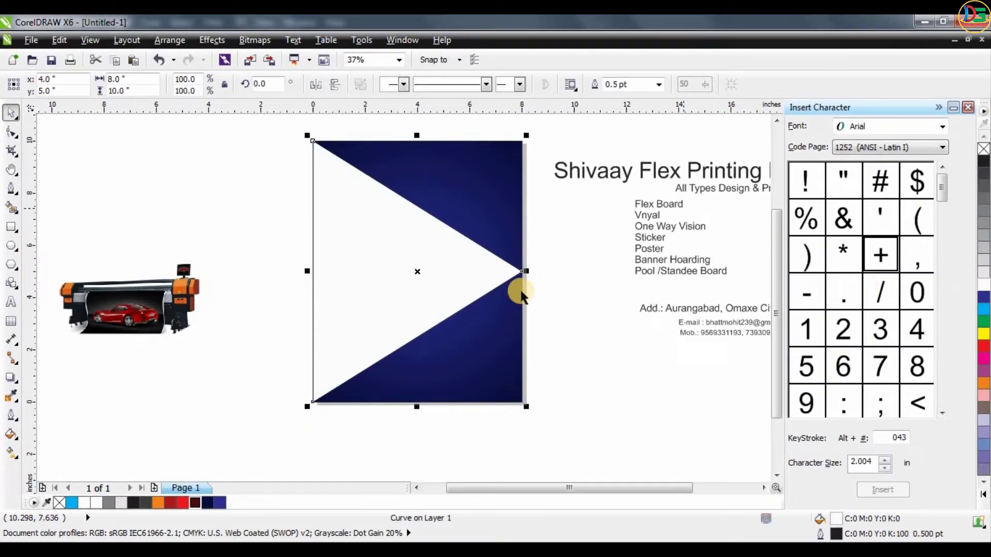
# - Duplicate the white triangle with an offset up and to the left, centered at about x 3.3 in, y 5.9 in
pyautogui.press('Escape')
pyautogui.click(449, 261)
pyautogui.moveTo(449, 261); pyautogui.dragTo(424, 228)
pyautogui.hotkey('ctrl', 'z')
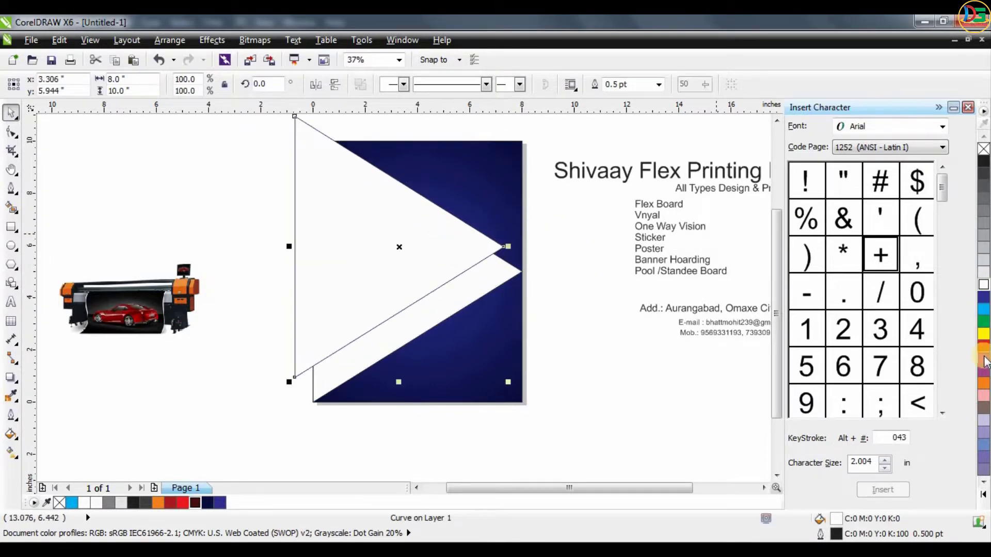
# - Give the triangle copy a cyan fill with no outline, and place it behind the white triangle
pyautogui.click(983, 310)
pyautogui.hotkey('ctrl', 'pagedown')
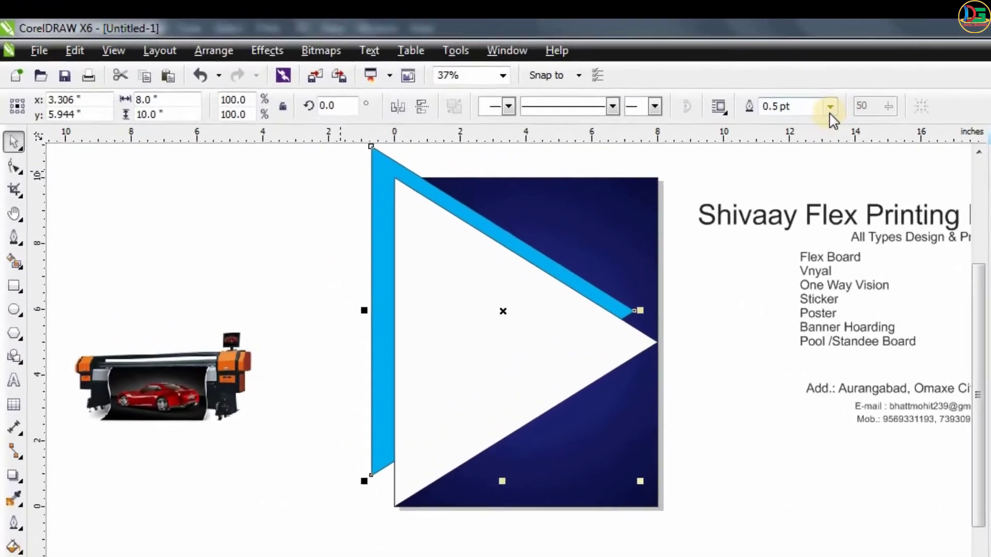
pyautogui.click(658, 84)
pyautogui.click(805, 129)
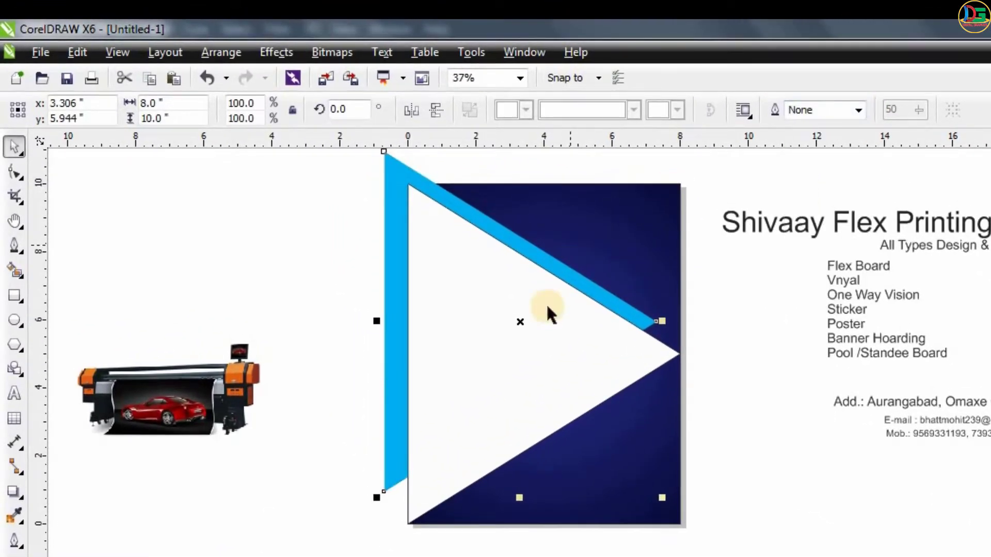
# - Apply a linear gradient along the cyan triangle's upper edge, from cyan at the top to dark navy at its right tip
pyautogui.press('g')
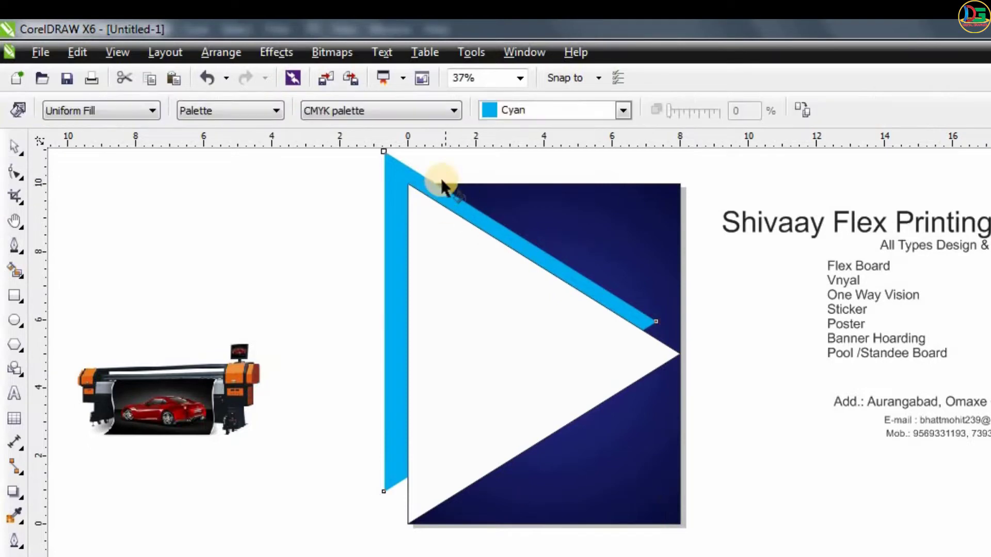
pyautogui.moveTo(440, 175); pyautogui.dragTo(645, 333)
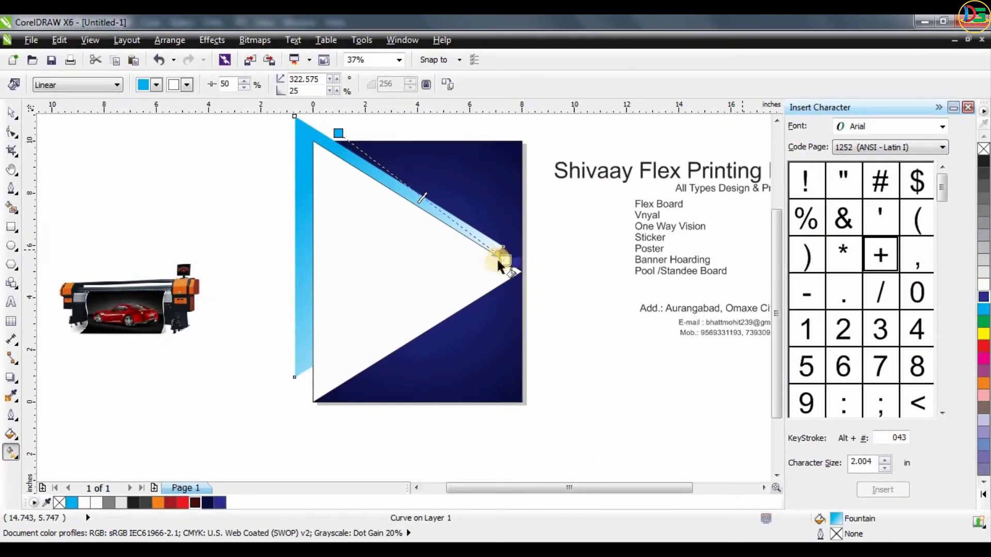
pyautogui.moveTo(498, 260); pyautogui.dragTo(504, 261)
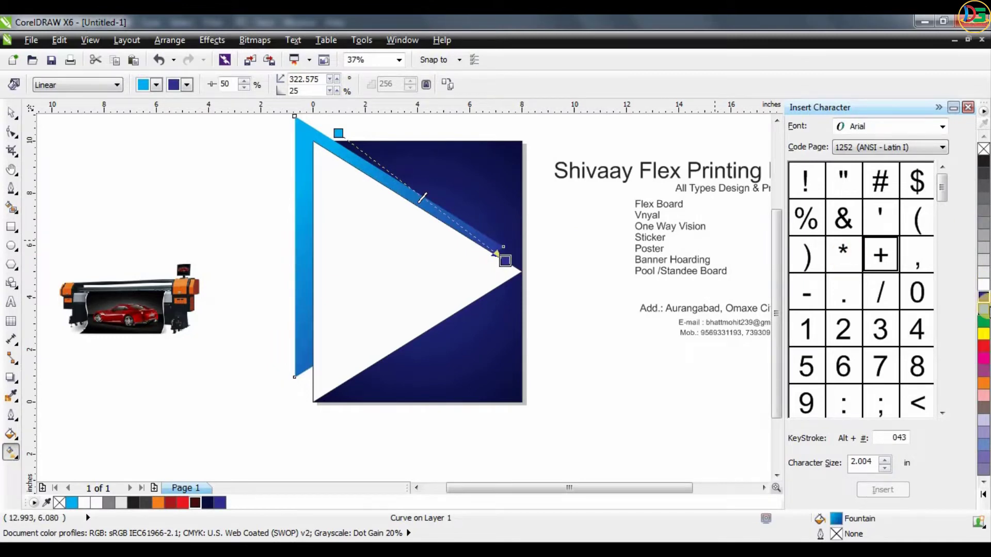
pyautogui.moveTo(208, 503); pyautogui.dragTo(505, 262)
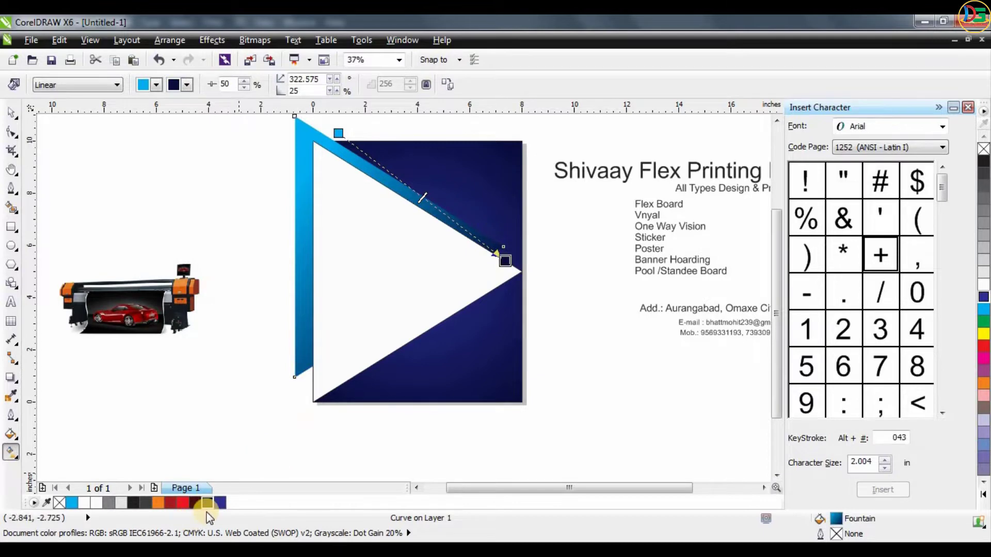
# - Add an intermediate blue color node to the triangle's linear gradient at the 42% position
pyautogui.moveTo(216, 505); pyautogui.dragTo(508, 266)
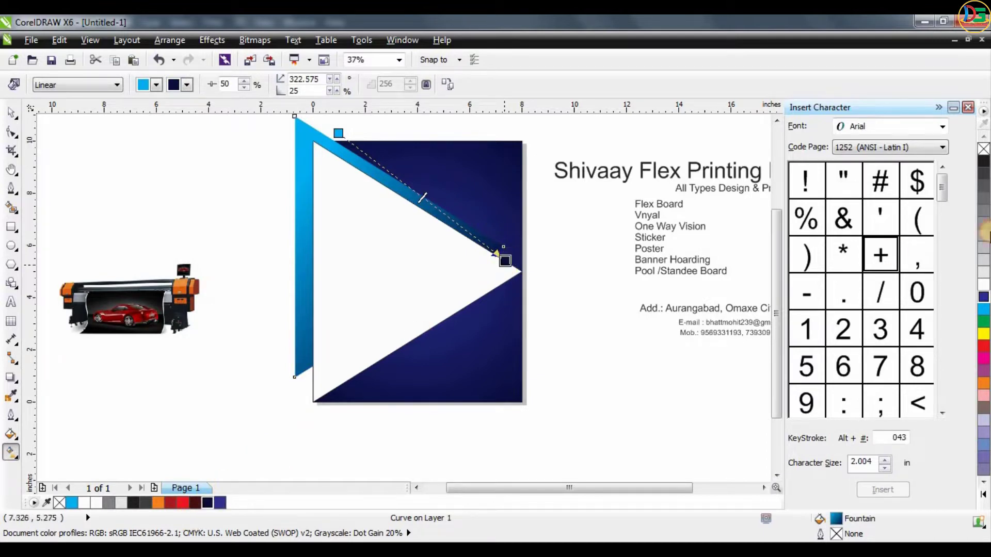
pyautogui.moveTo(461, 182); pyautogui.dragTo(408, 191)
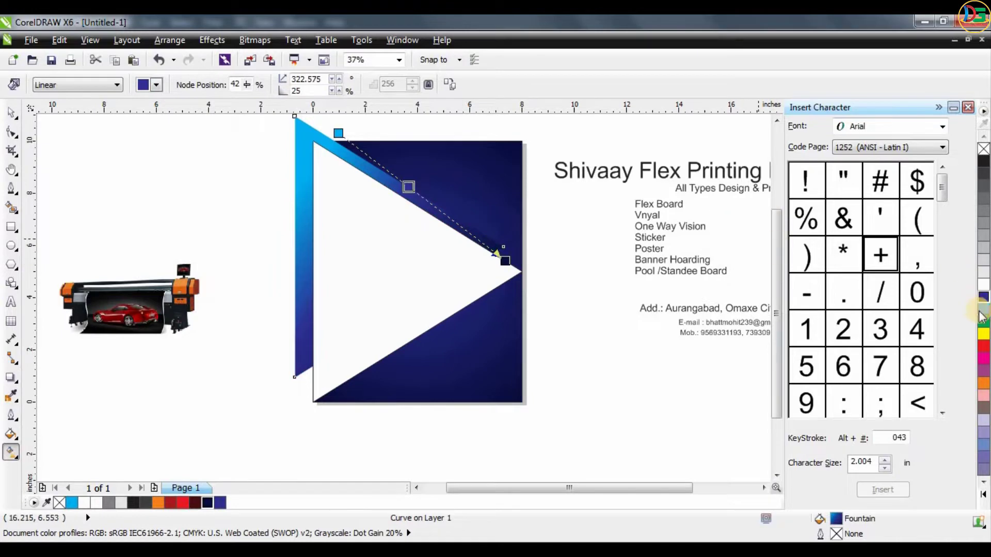
pyautogui.click(11, 112)
# - Duplicate the gradient triangle down and to the left, behind the white triangle, centered at about x 2.6 in, y 3.7 in
pyautogui.click(109, 194)
pyautogui.moveTo(305, 268); pyautogui.dragTo(289, 324)
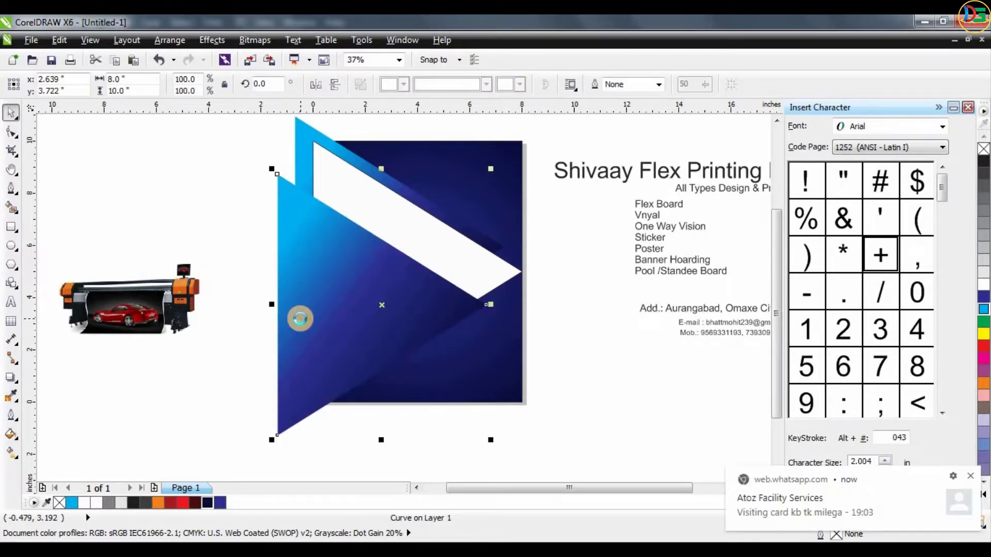
pyautogui.click(551, 214)
pyautogui.click(372, 230)
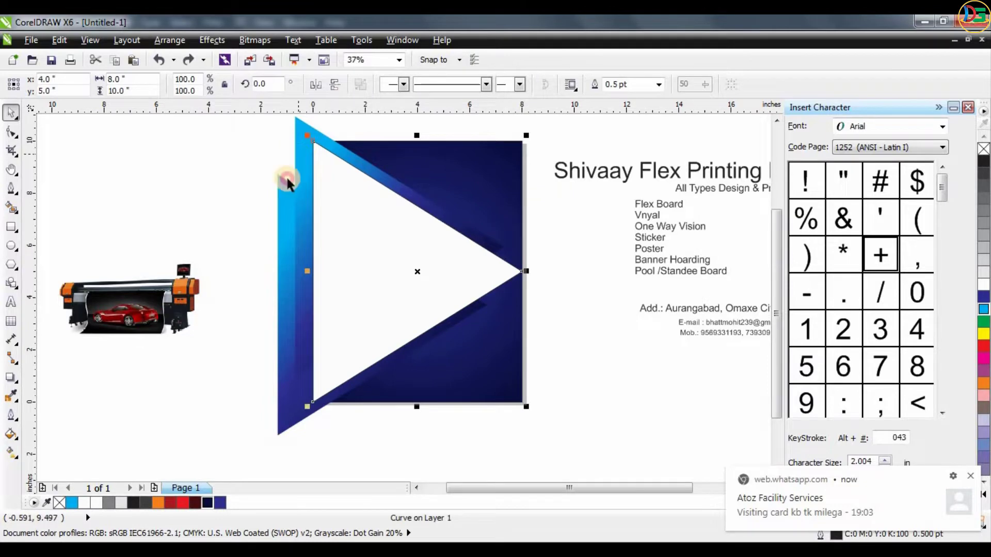
pyautogui.keyDown('shift'); pyautogui.click(298, 155); pyautogui.keyUp('shift')
pyautogui.keyDown('shift'); pyautogui.click(282, 222); pyautogui.keyUp('shift')
pyautogui.click(207, 173)
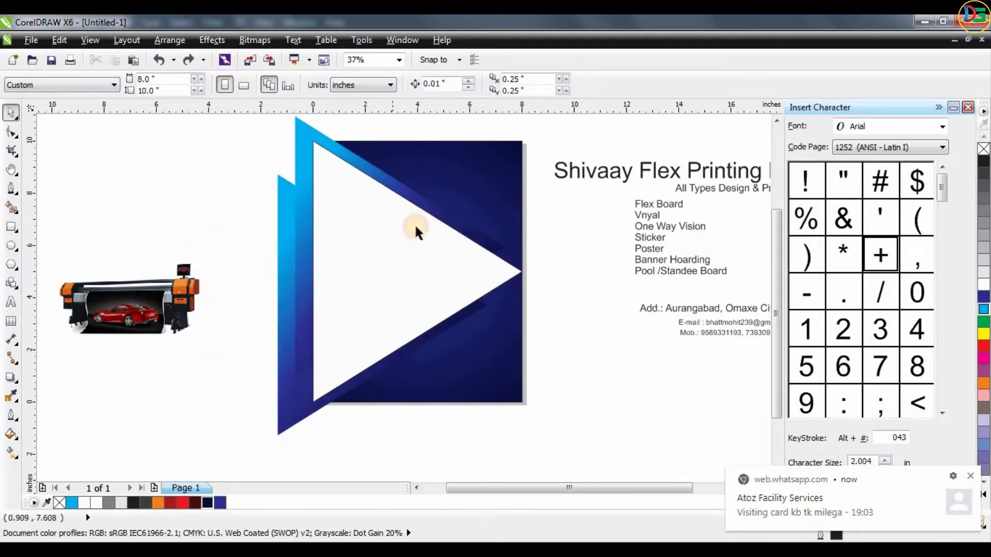
# - Remove the outline from the white triangle
pyautogui.click(415, 227)
pyautogui.click(520, 83)
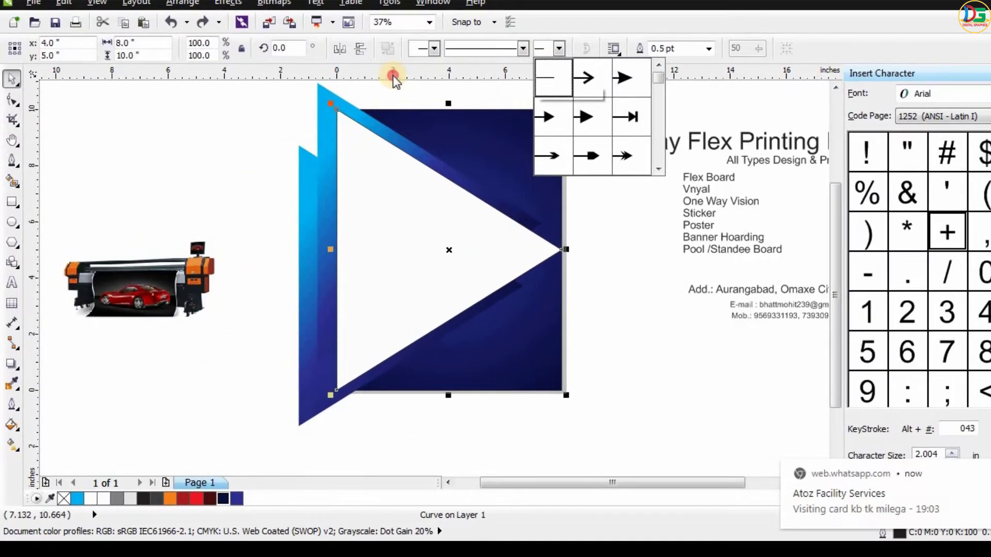
pyautogui.click(393, 77)
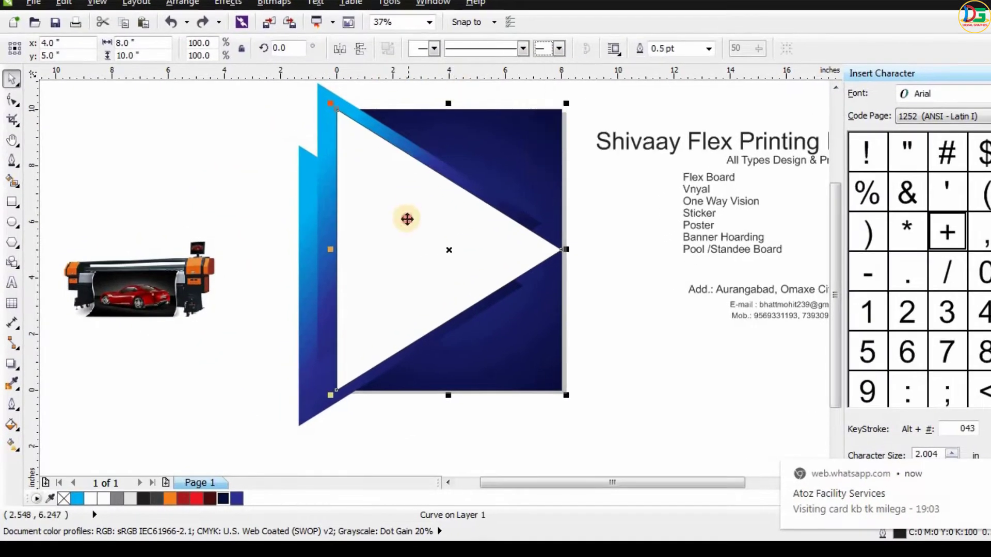
pyautogui.click(709, 48)
pyautogui.click(651, 114)
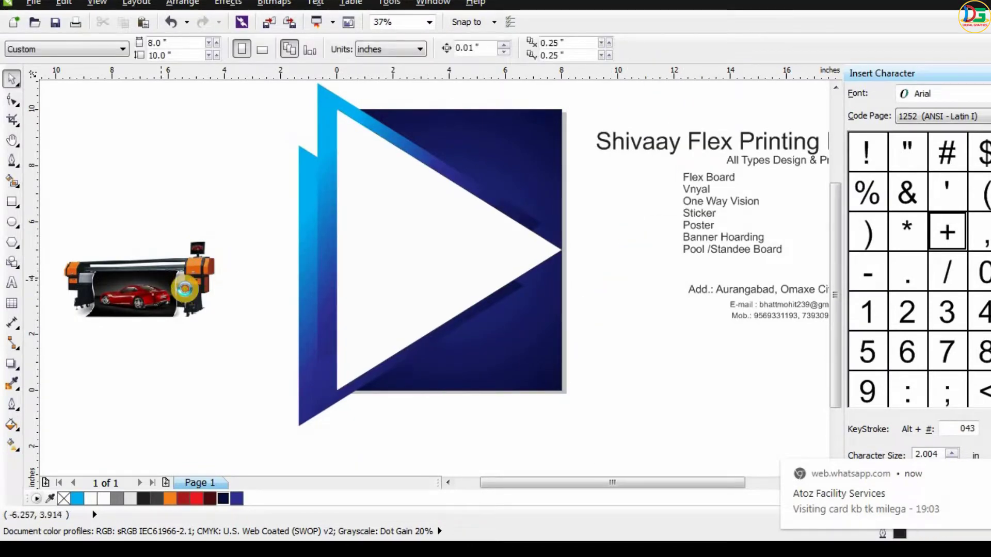
pyautogui.moveTo(173, 284); pyautogui.dragTo(448, 279)
pyautogui.rightClick(448, 278)
pyautogui.moveTo(372, 254); pyautogui.dragTo(231, 130)
pyautogui.hotkey('ctrl', 'z')
pyautogui.hotkey('ctrl', 'z')
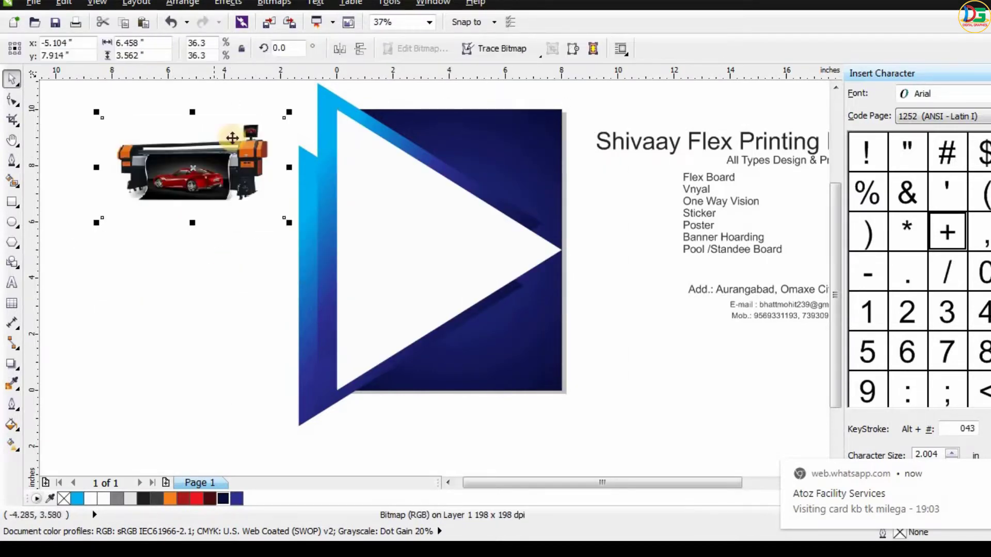
# - PowerClip the printer image inside the white triangle
pyautogui.scroll(-2, 227, 224)
pyautogui.moveTo(226, 221); pyautogui.dragTo(193, 289)
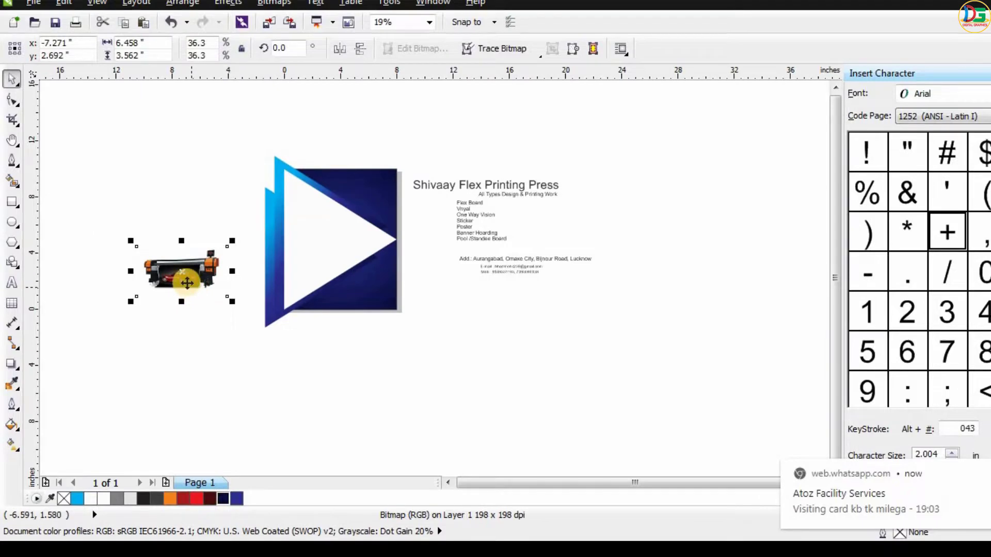
pyautogui.rightClick(187, 282)
pyautogui.click(297, 163)
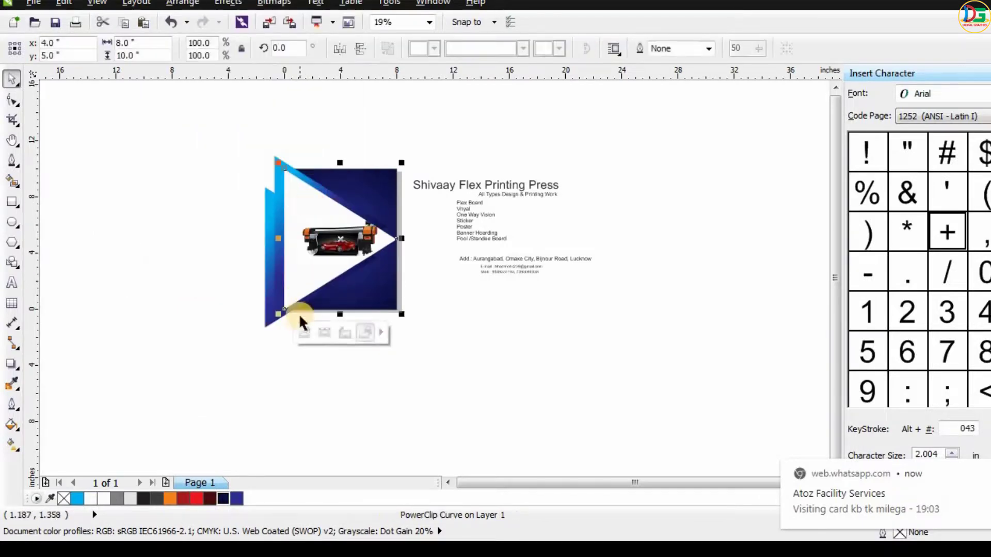
# - Edit the white triangle's PowerClip contents and move the printer image left, centered at about x 3.0 in, y 4.95 in
pyautogui.click(306, 333)
pyautogui.scroll(3, 308, 188)
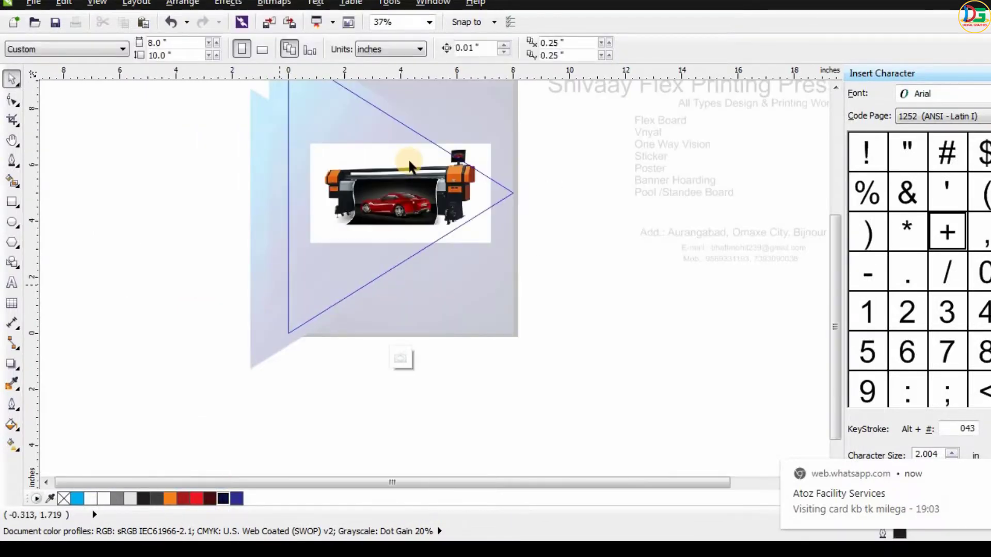
pyautogui.click(389, 175)
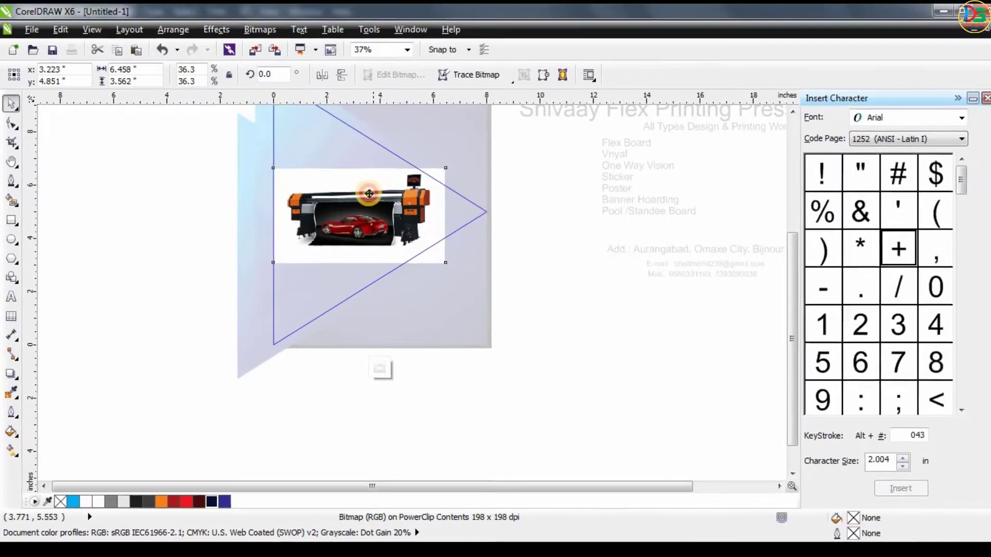
pyautogui.moveTo(369, 195); pyautogui.dragTo(368, 195)
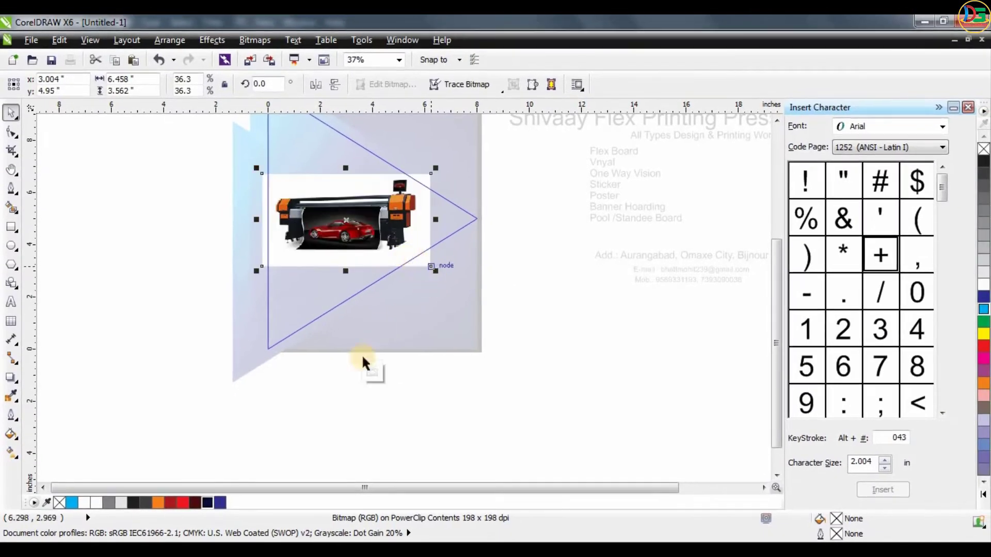
pyautogui.keyDown('ctrl'); pyautogui.click(549, 375); pyautogui.keyUp('ctrl')
pyautogui.click(497, 368)
pyautogui.scroll(-1, 497, 368)
pyautogui.scroll(1, 464, 294)
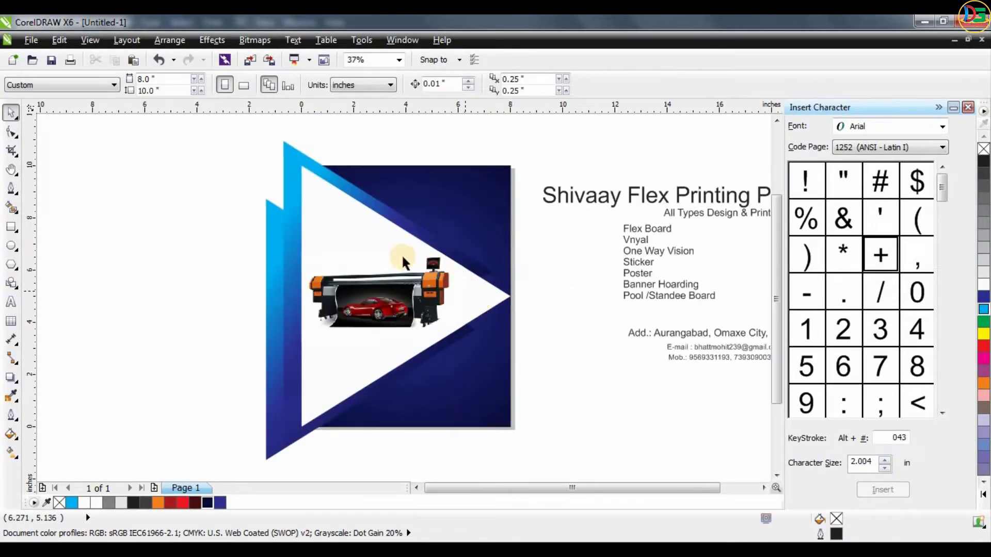
pyautogui.moveTo(475, 339); pyautogui.dragTo(546, 465)
pyautogui.moveTo(458, 299); pyautogui.dragTo(331, 295)
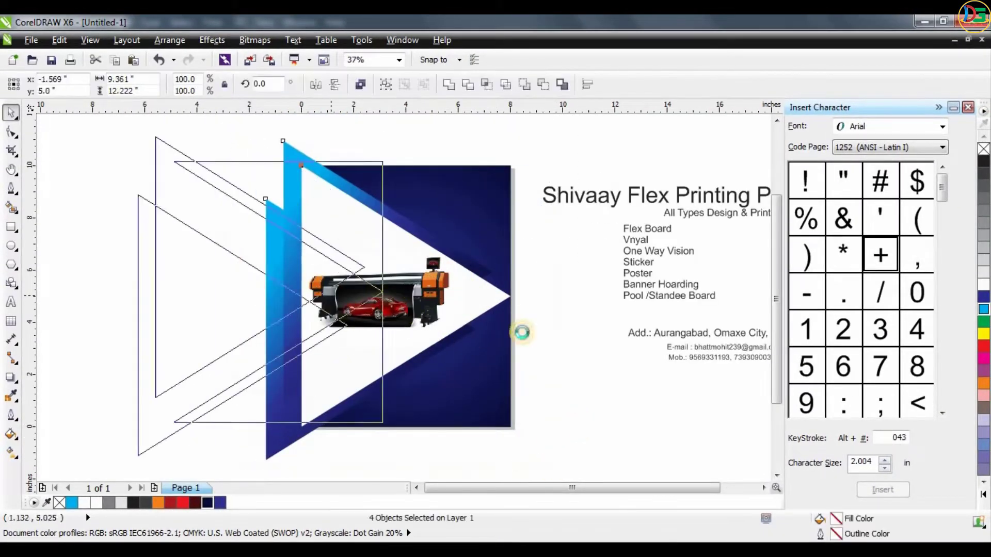
pyautogui.hotkey('ctrl', 'z')
pyautogui.click(521, 311)
# - Skew the rearmost gradient triangle slightly so its right tip tucks behind the white triangle's lower edge
pyautogui.click(468, 331)
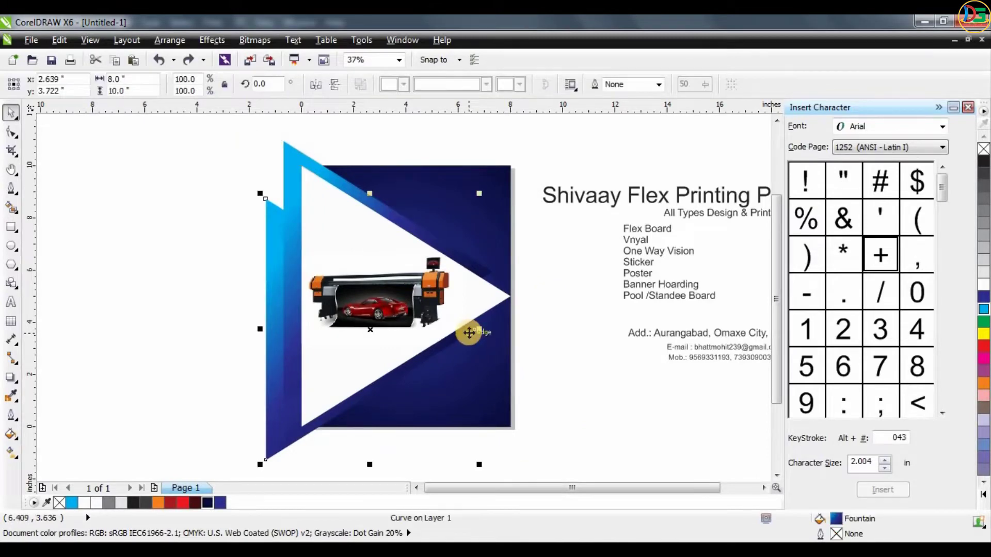
pyautogui.click(479, 328)
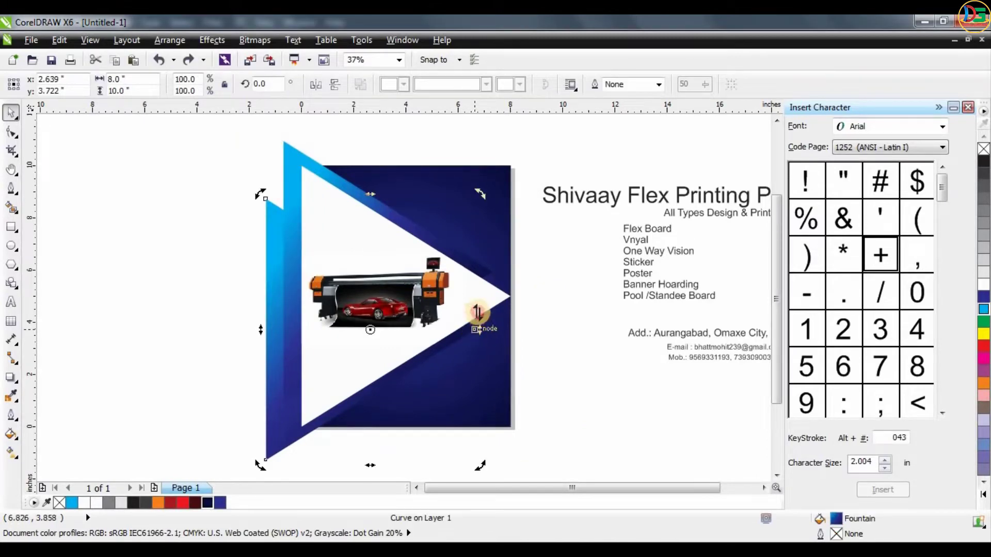
pyautogui.moveTo(477, 313); pyautogui.dragTo(482, 318)
pyautogui.click(610, 310)
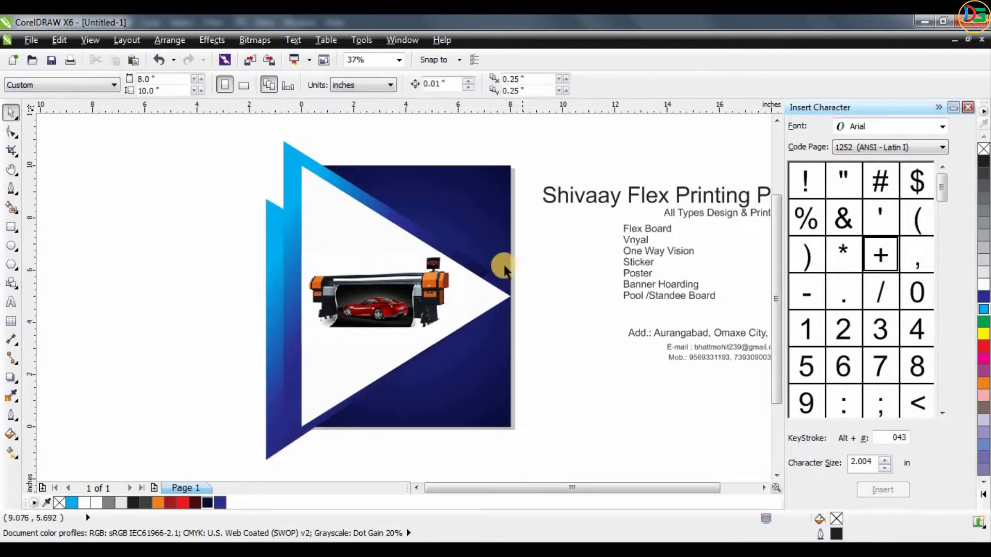
# - Move the right tip node of the middle gradient triangle down about 0.49 in onto the white triangle's upper edge
pyautogui.click(488, 272)
pyautogui.press('F10')
pyautogui.moveTo(490, 277); pyautogui.dragTo(493, 286)
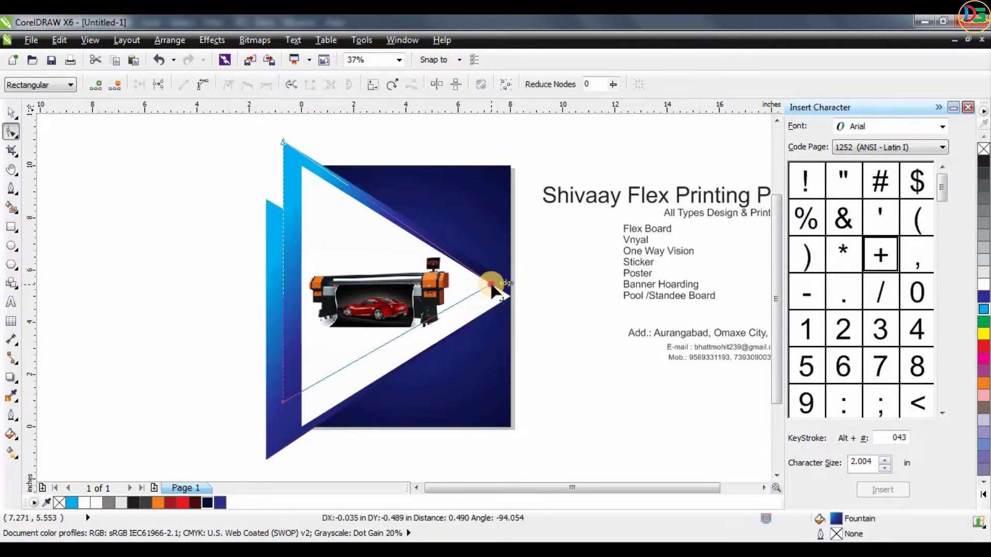
pyautogui.click(11, 113)
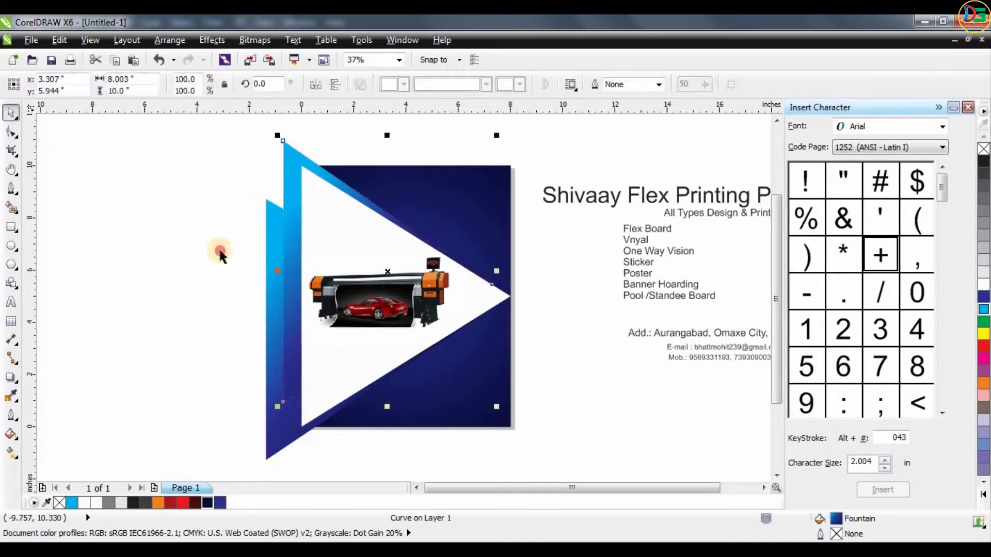
pyautogui.click(196, 122)
pyautogui.click(294, 202)
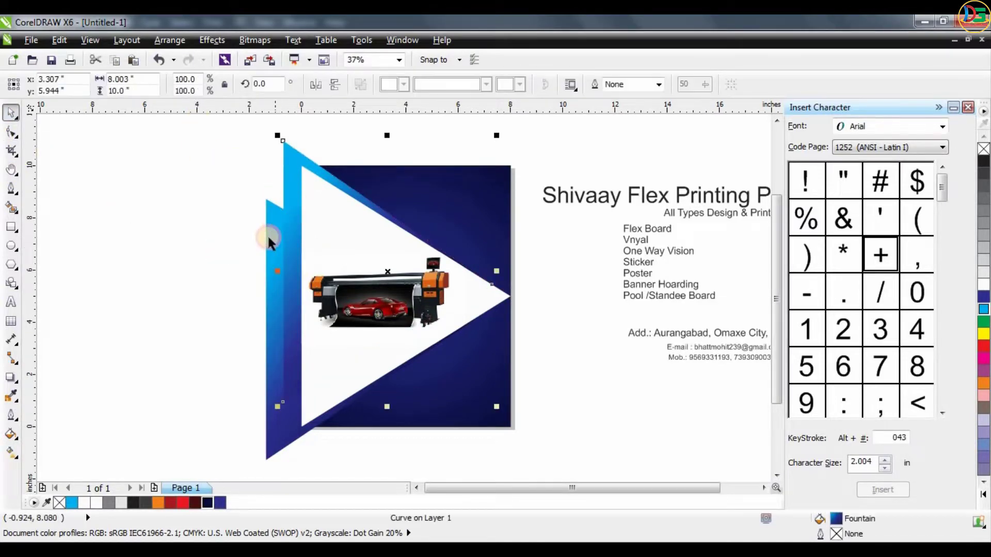
pyautogui.keyDown('shift'); pyautogui.click(270, 237); pyautogui.keyUp('shift')
pyautogui.moveTo(270, 237); pyautogui.dragTo(192, 227)
pyautogui.hotkey('ctrl', 'z')
pyautogui.moveTo(446, 322); pyautogui.dragTo(488, 330)
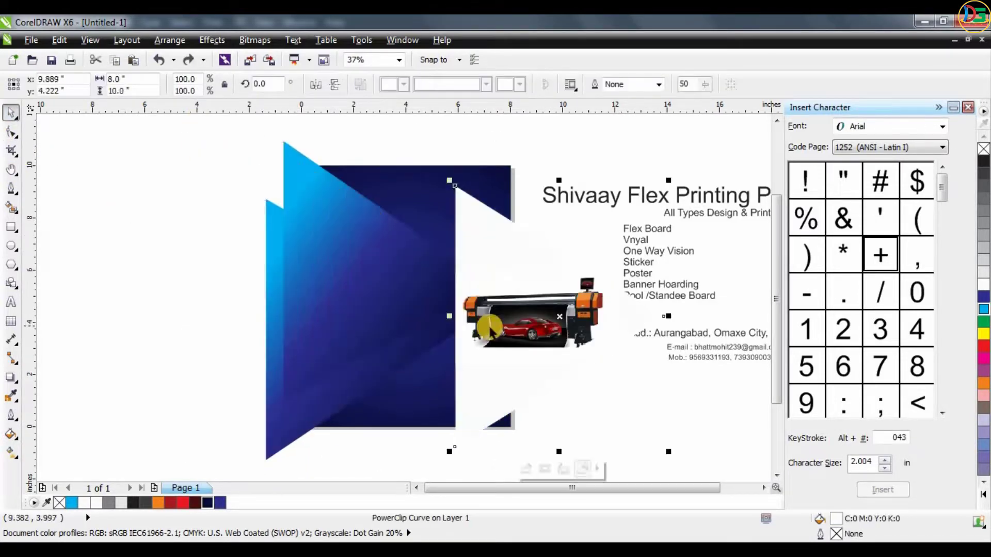
pyautogui.hotkey('ctrl', 'z')
pyautogui.moveTo(210, 123); pyautogui.dragTo(467, 430)
pyautogui.moveTo(426, 290); pyautogui.dragTo(474, 348)
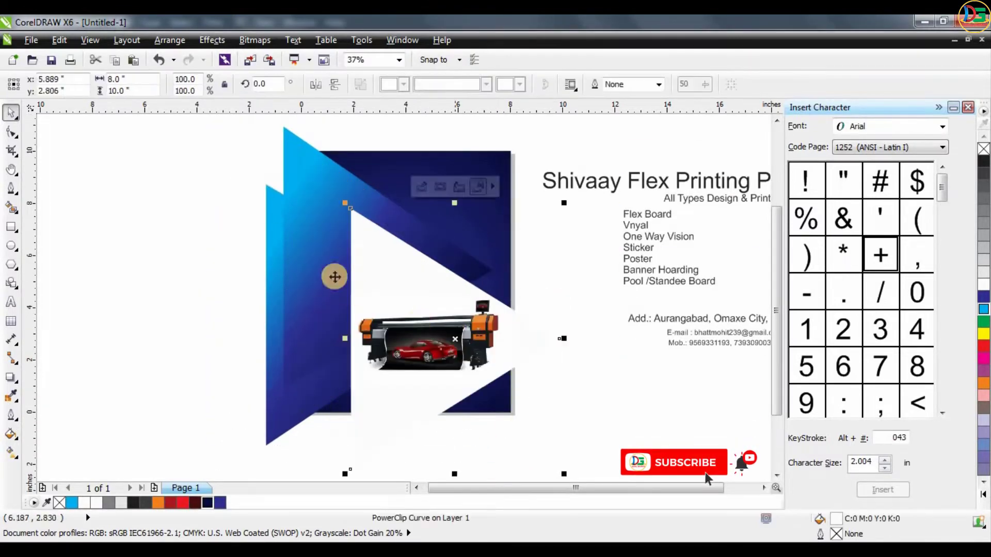
pyautogui.hotkey('ctrl', 'z')
# - Group the white triangle with the two gradient triangles behind it
pyautogui.keyDown('shift'); pyautogui.click(287, 134); pyautogui.keyUp('shift')
pyautogui.moveTo(289, 143); pyautogui.dragTo(365, 124)
pyautogui.hotkey('ctrl', 'z')
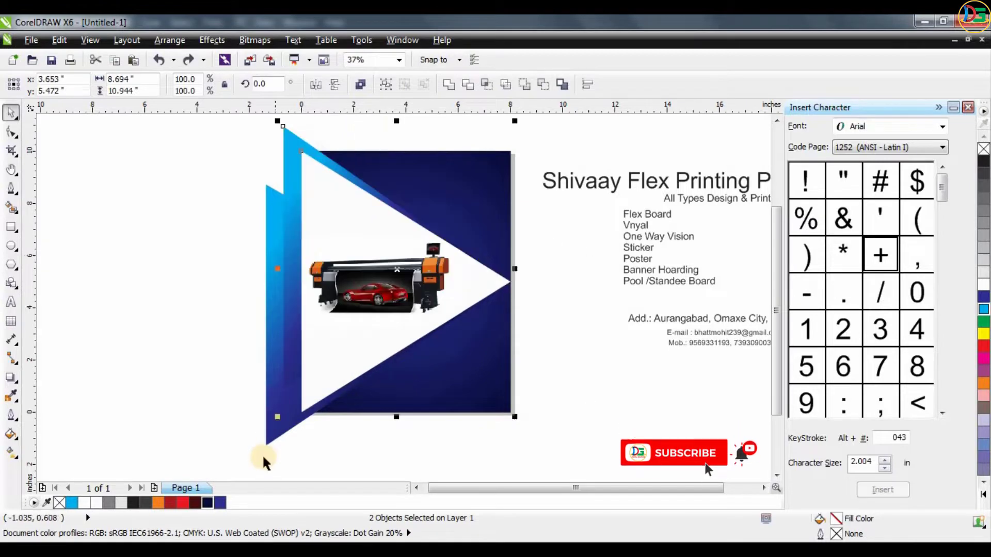
pyautogui.keyDown('shift'); pyautogui.click(268, 442); pyautogui.keyUp('shift')
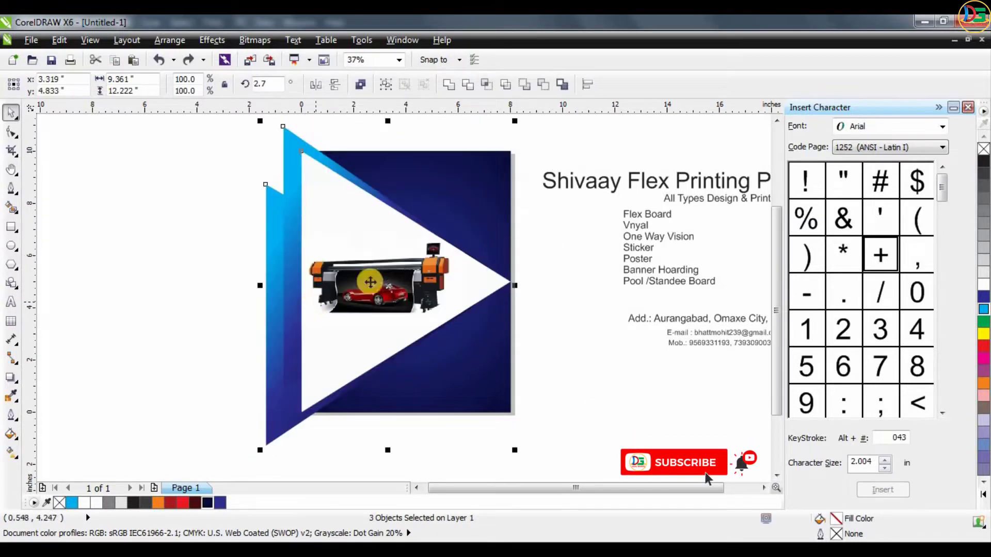
pyautogui.hotkey('ctrl', 'g')
# - PowerClip the triangle group inside the page-sized dark blue background
pyautogui.rightClick(399, 251)
pyautogui.click(463, 24)
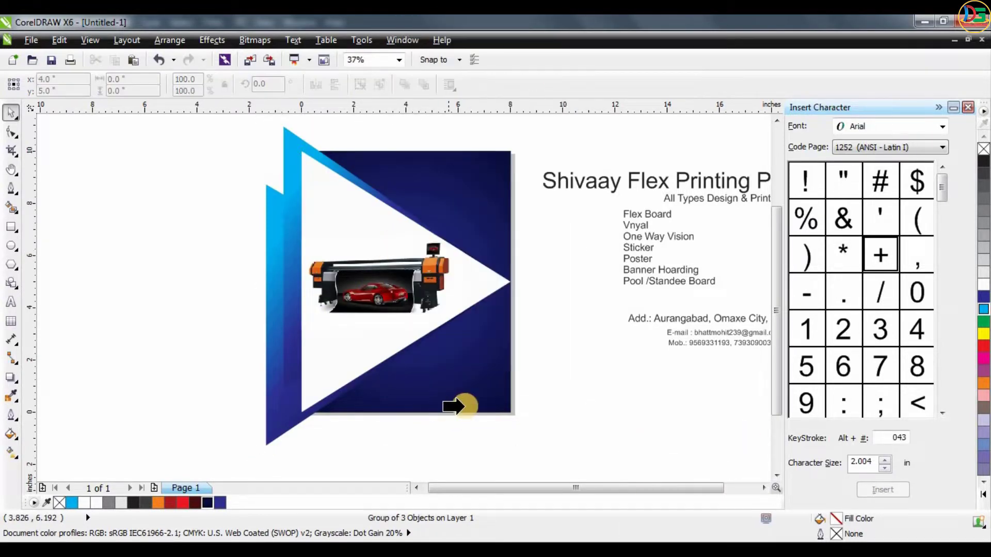
pyautogui.click(454, 405)
pyautogui.click(570, 354)
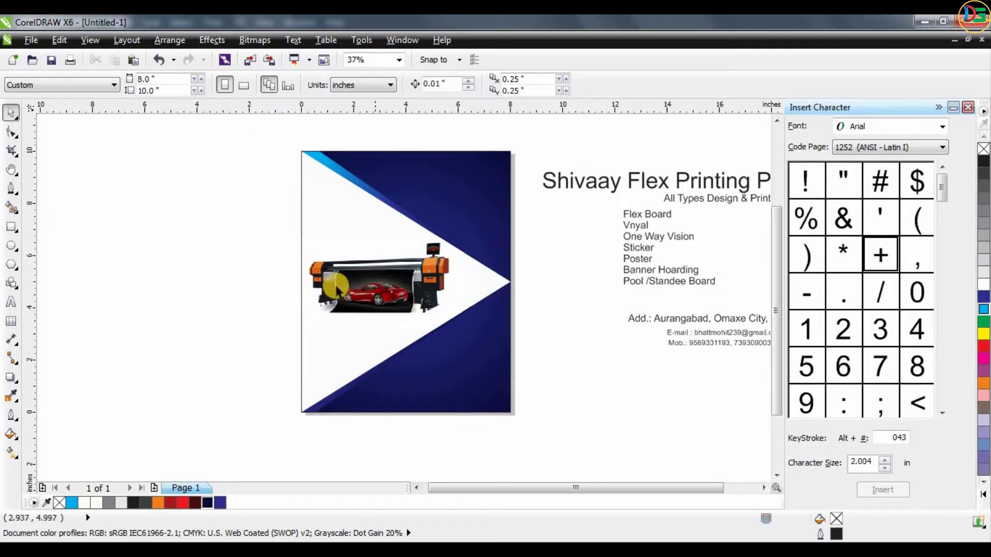
# - Move the title text below the page and cut "Flex Printing Press" out of it, keeping only "Shivaay"
pyautogui.moveTo(587, 183); pyautogui.dragTo(654, 448)
pyautogui.doubleClick(483, 449)
pyautogui.press('Delete')
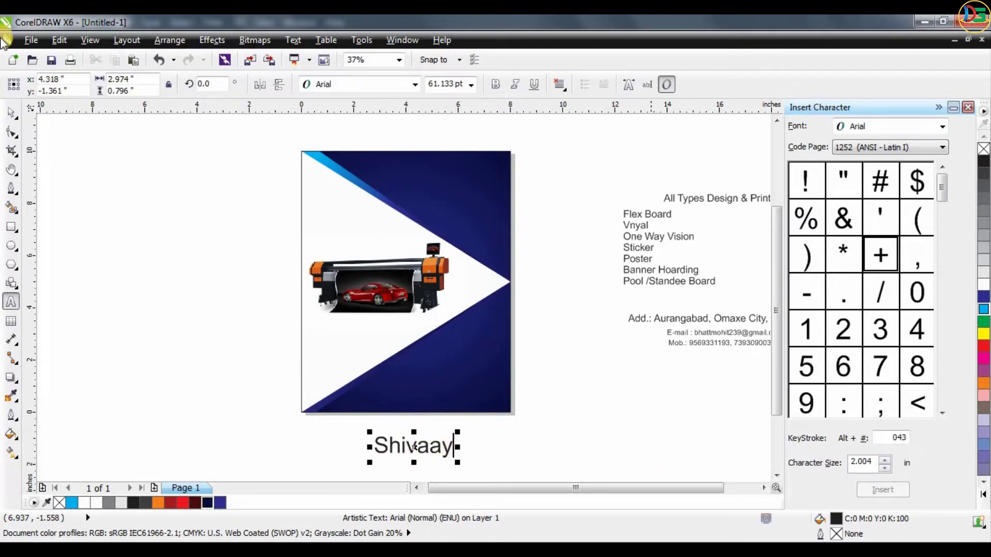
# - Set the font of the "Shivaay" text to Mark Tyler
pyautogui.click(359, 86)
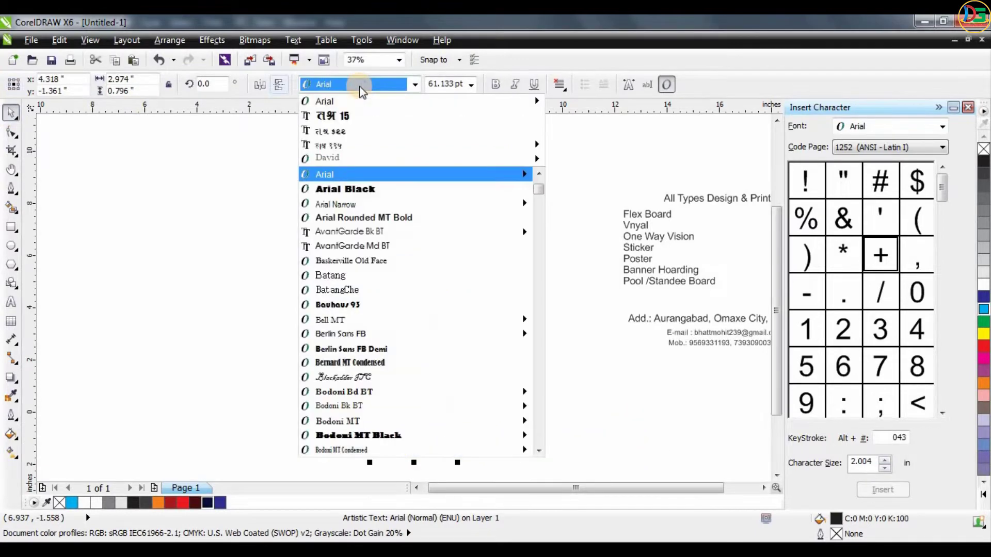
pyautogui.write('Mark Tyler')
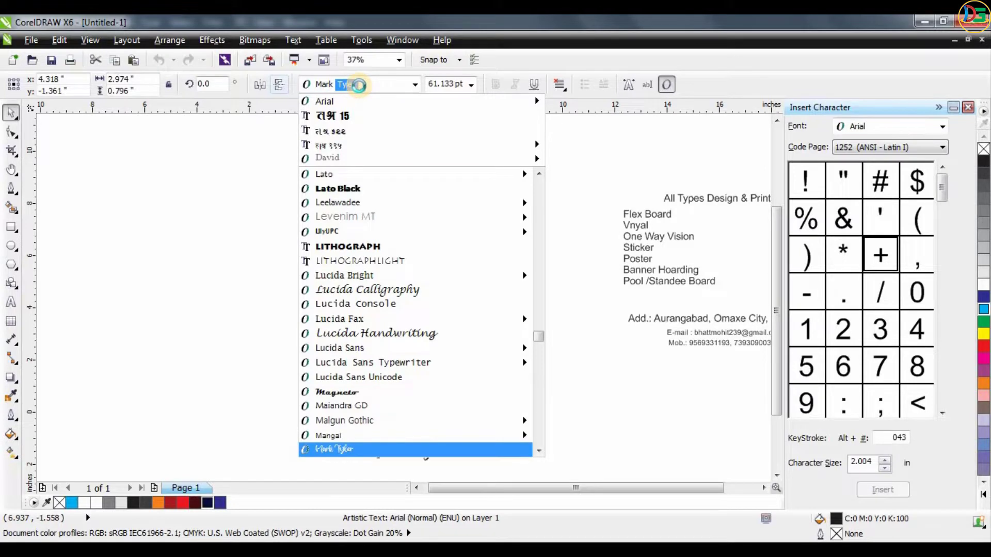
pyautogui.press('Return')
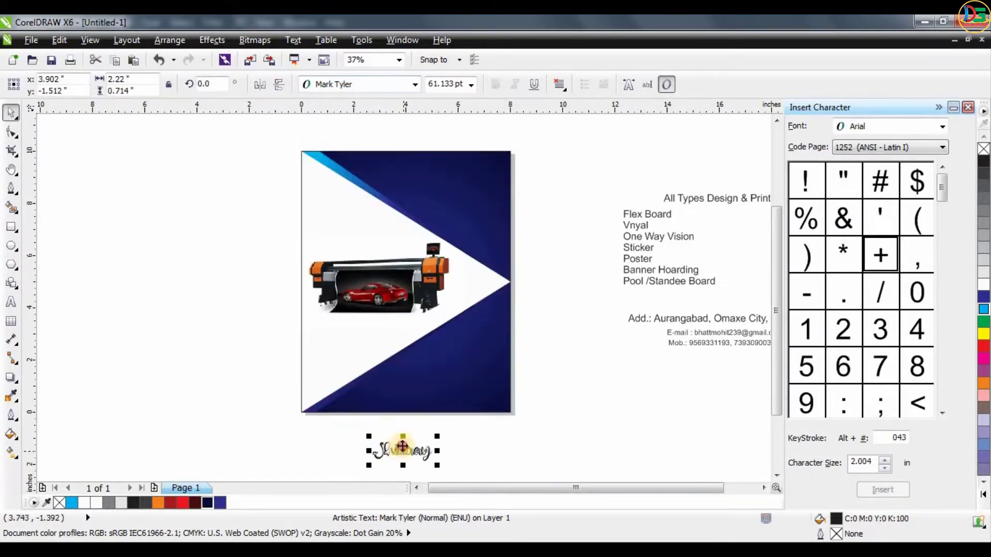
# - Place "Shivaay" over the background's upper-right blue area, enlarged to about 4.3 in wide, with a yellow fill
pyautogui.moveTo(402, 447); pyautogui.dragTo(493, 283)
pyautogui.scroll(1, 440, 193)
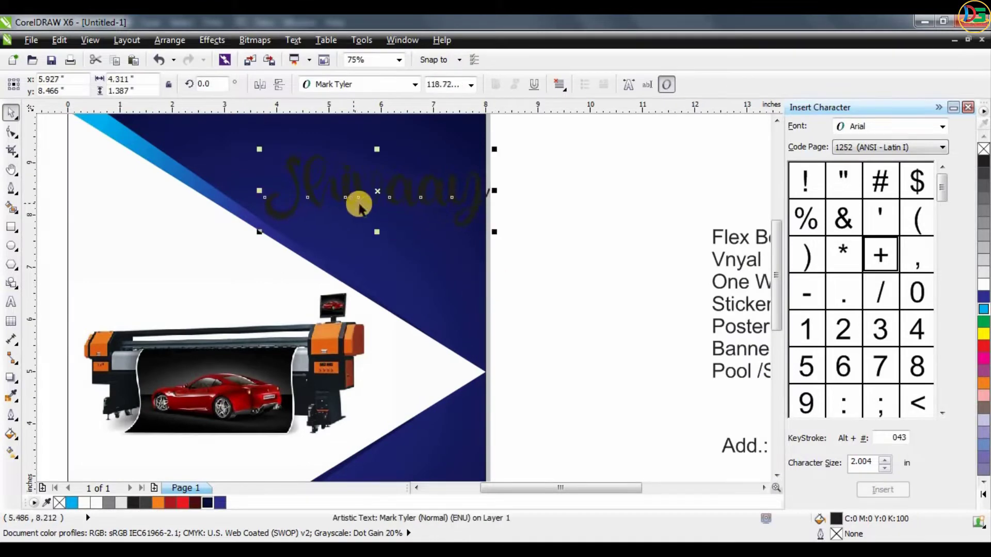
pyautogui.click(982, 336)
pyautogui.scroll(-1, 613, 369)
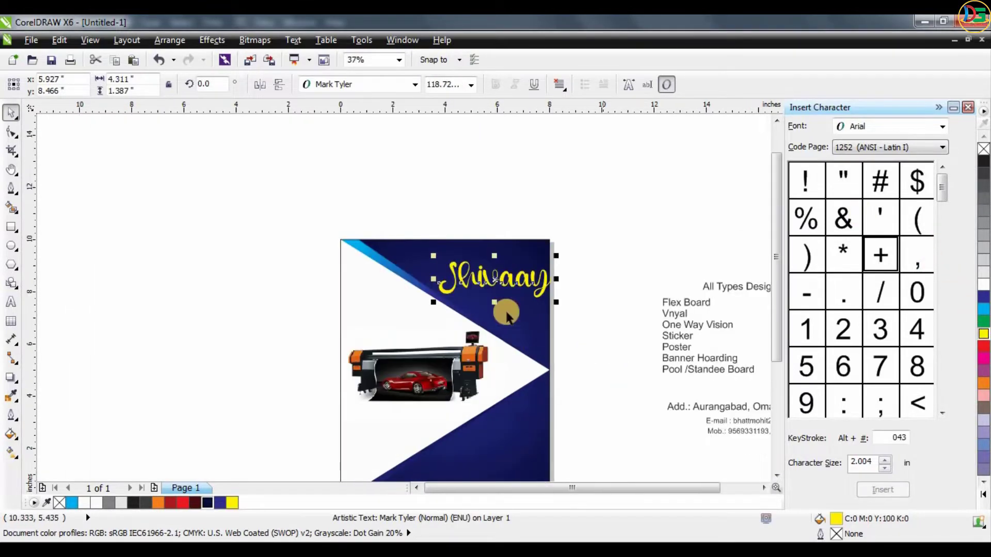
pyautogui.scroll(1, 503, 312)
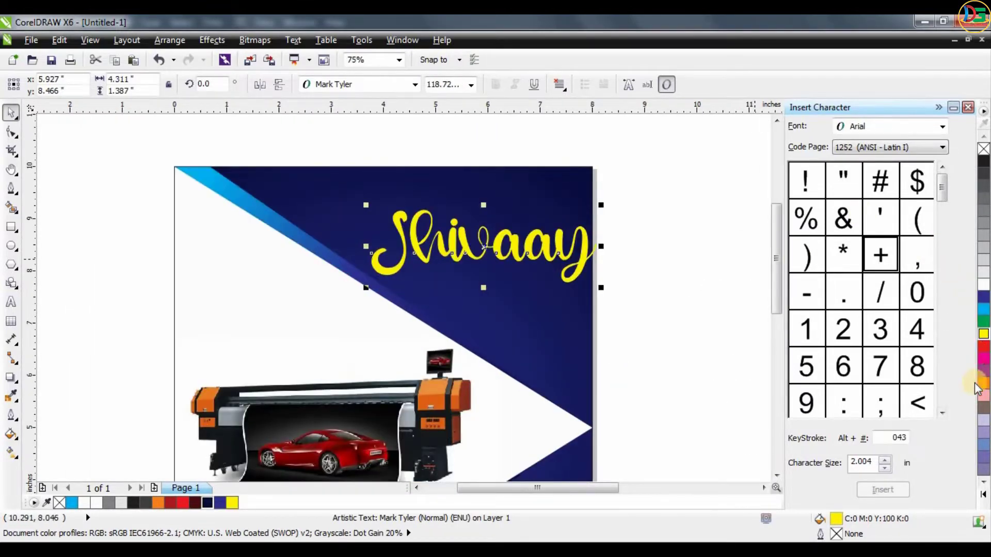
# - Recolor "Shivaay" golden yellow (C7 M29 Y100 K0) and move it up and left to about x 5.5 in, y 9.0 in
pyautogui.click(984, 337)
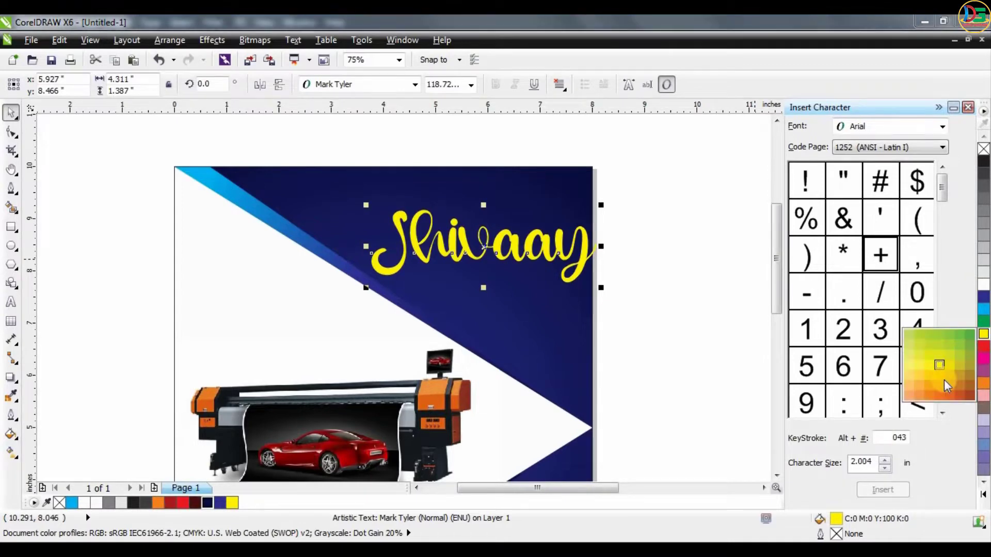
pyautogui.click(906, 384)
pyautogui.moveTo(484, 248); pyautogui.dragTo(461, 219)
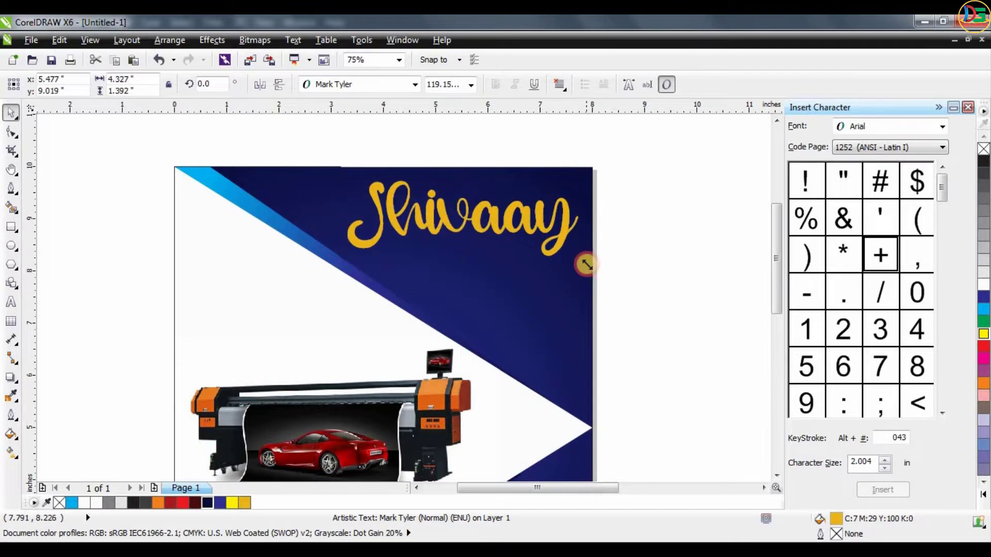
# - Duplicate "Shivaay" directly below the original and replace the copy's text with "Flex Printing Press"
pyautogui.click(637, 221)
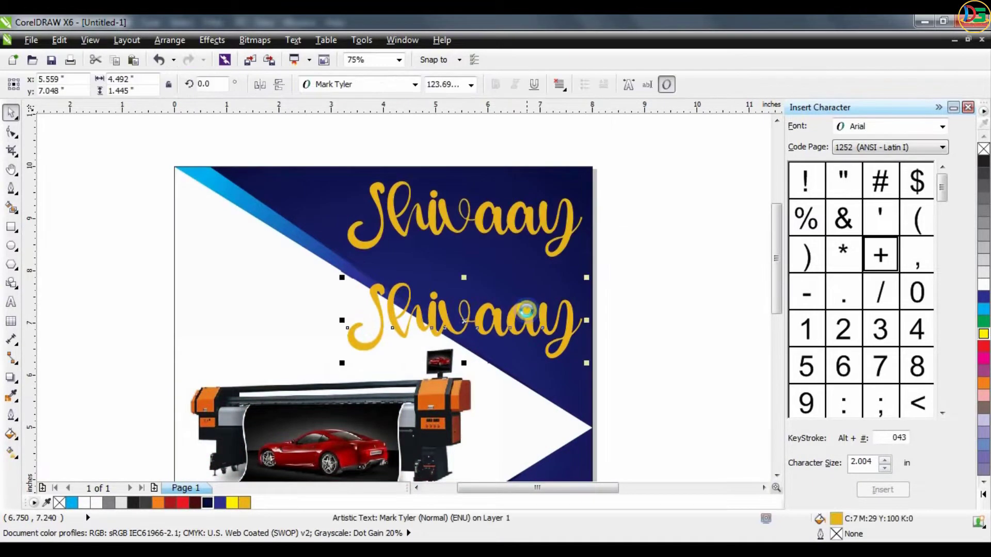
pyautogui.press('F8')
pyautogui.hotkey('ctrl', 'a')
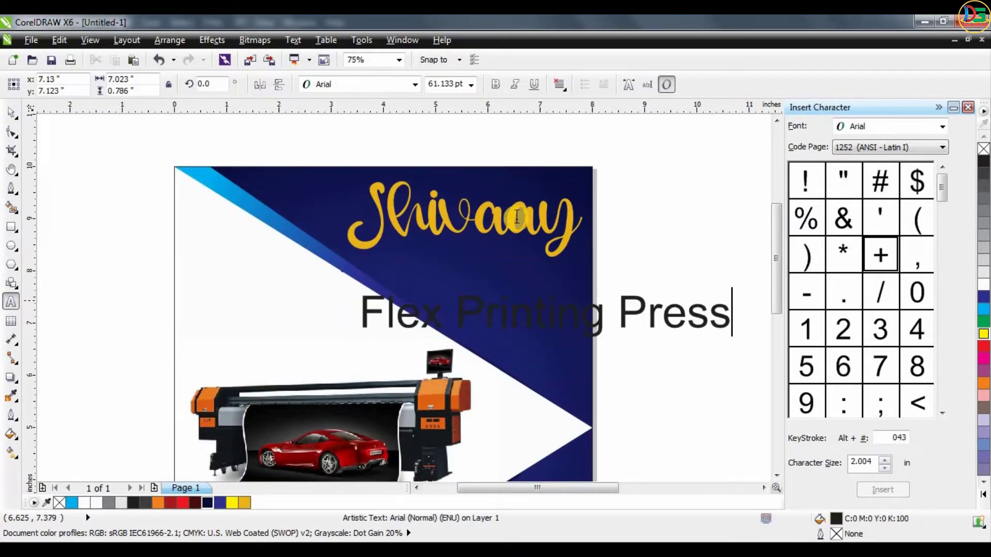
# - Set the "Flex Printing Press" text in the Khand font with bold style
pyautogui.click(11, 113)
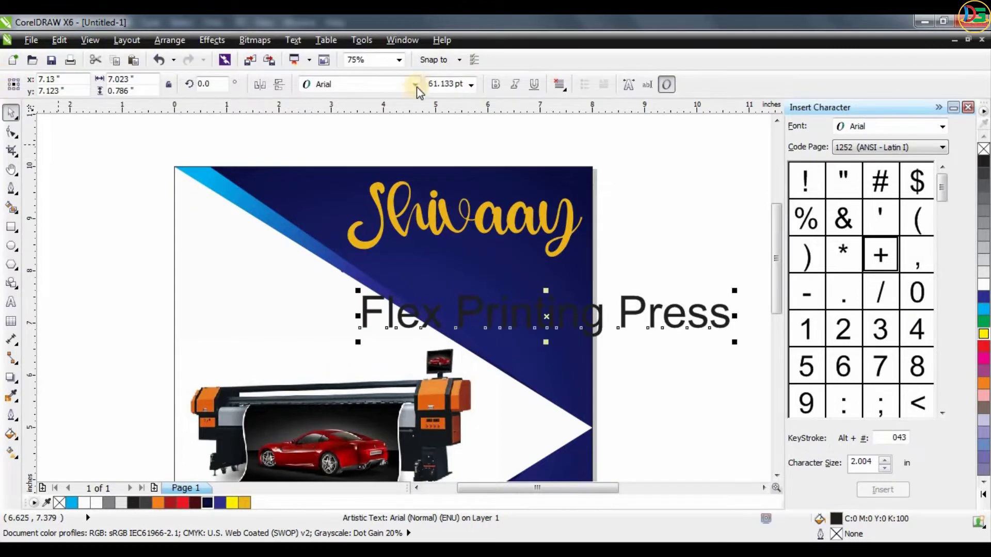
pyautogui.click(371, 84)
pyautogui.write('Khand')
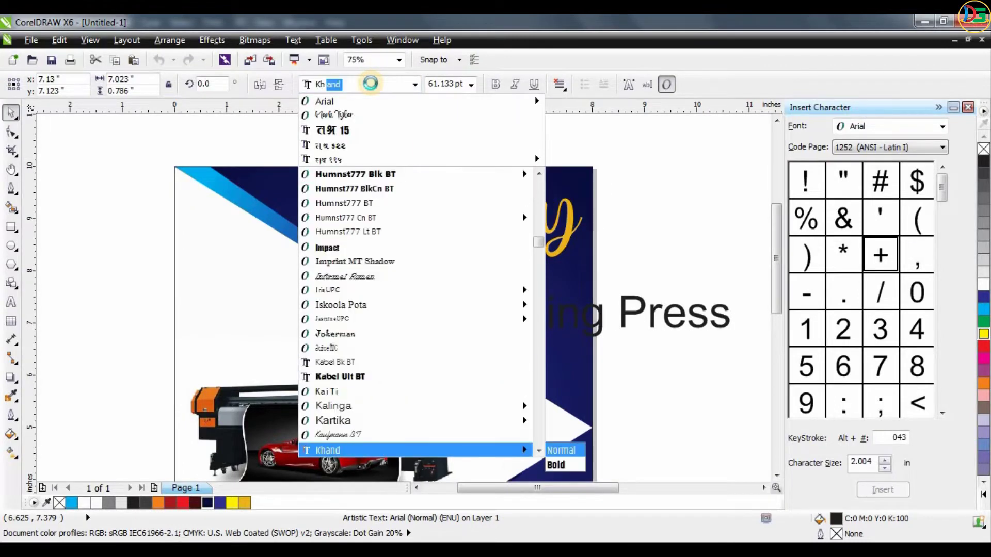
pyautogui.press('Return')
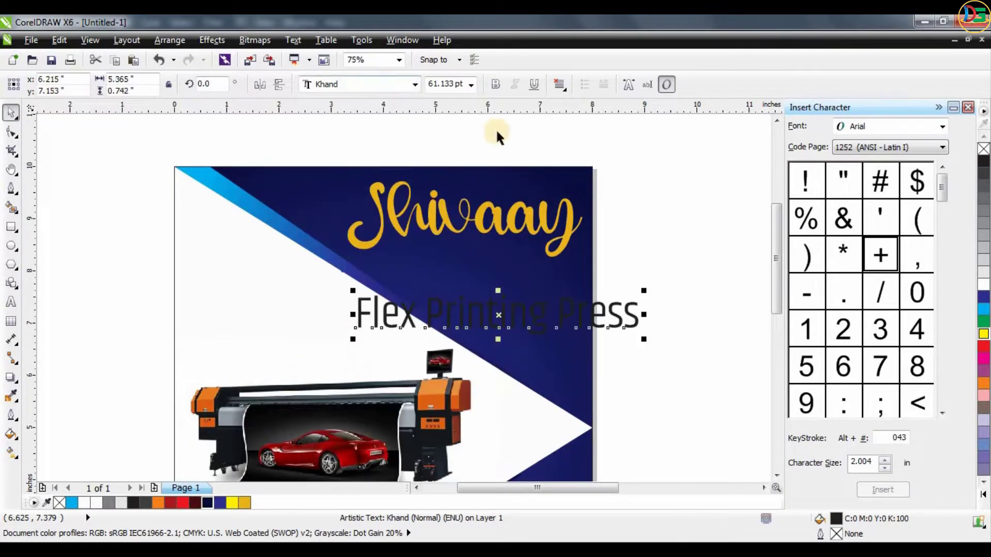
pyautogui.click(496, 84)
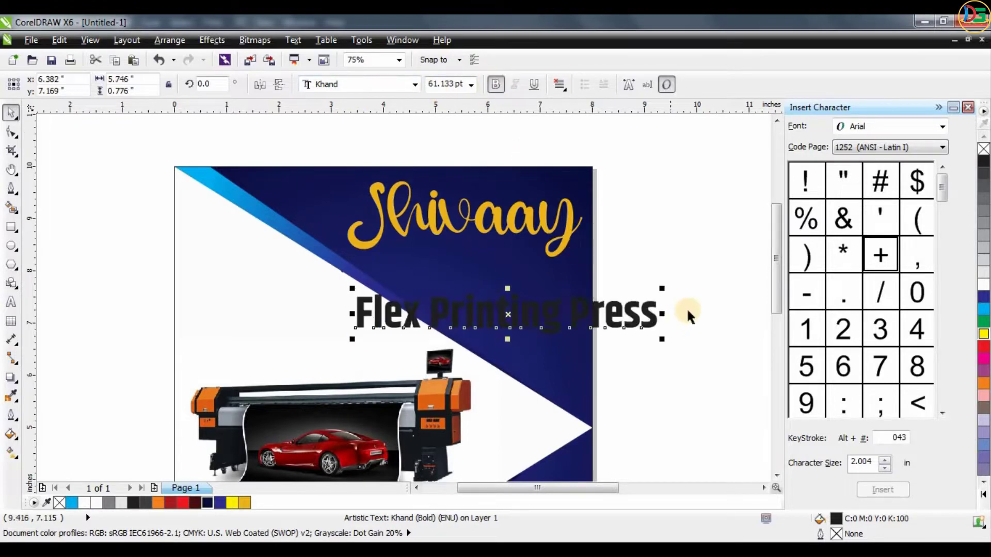
# - Resize "Flex Printing Press" to about 3.7 in wide, place it directly beneath "Shivaay" and fill it white
pyautogui.moveTo(650, 287); pyautogui.dragTo(487, 263)
pyautogui.click(980, 287)
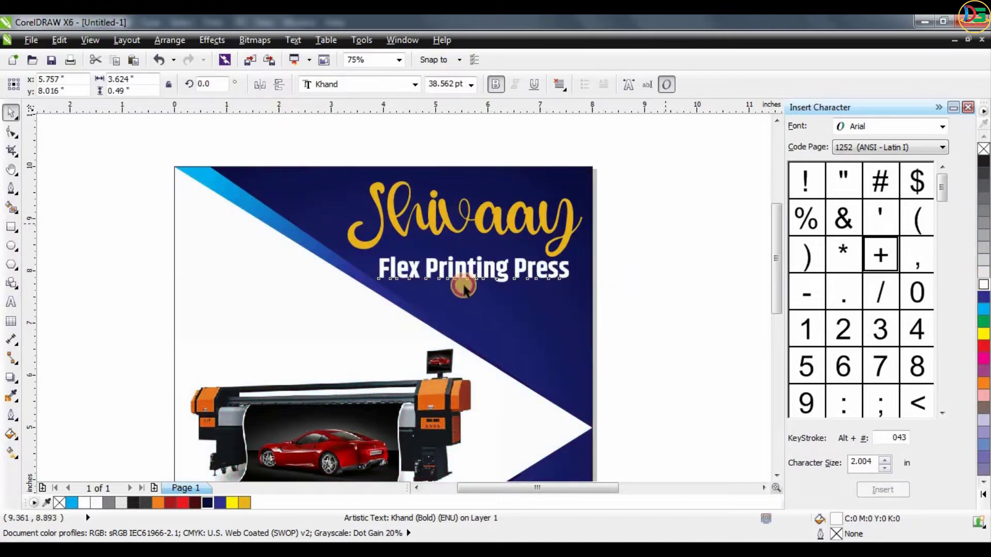
pyautogui.press('Escape')
pyautogui.scroll(2, 460, 271)
pyautogui.moveTo(484, 263); pyautogui.dragTo(494, 262)
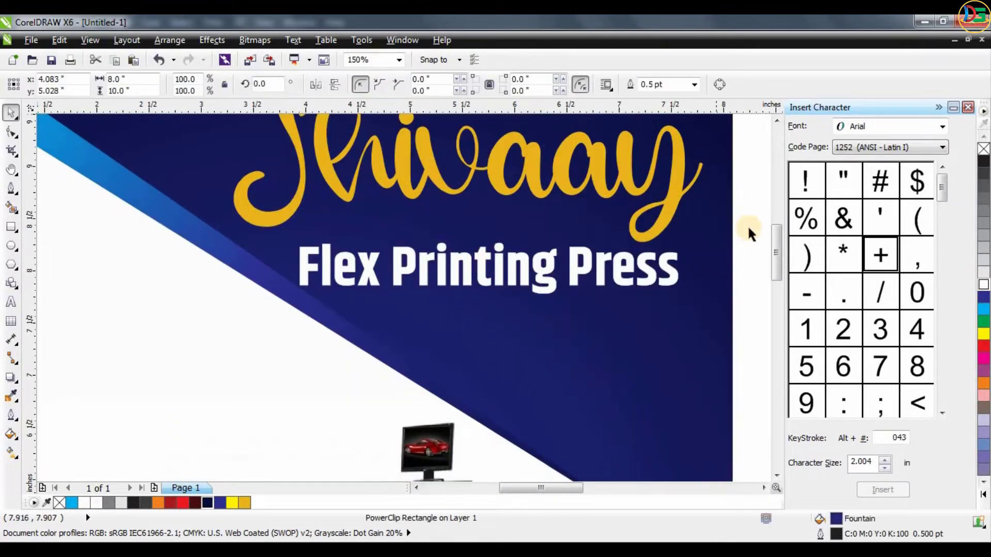
pyautogui.hotkey('ctrl', 'z')
pyautogui.click(657, 272)
pyautogui.moveTo(685, 298)
pyautogui.mouseDown()
pyautogui.moveTo(707, 305)
pyautogui.moveTo(691, 299)
pyautogui.mouseUp()
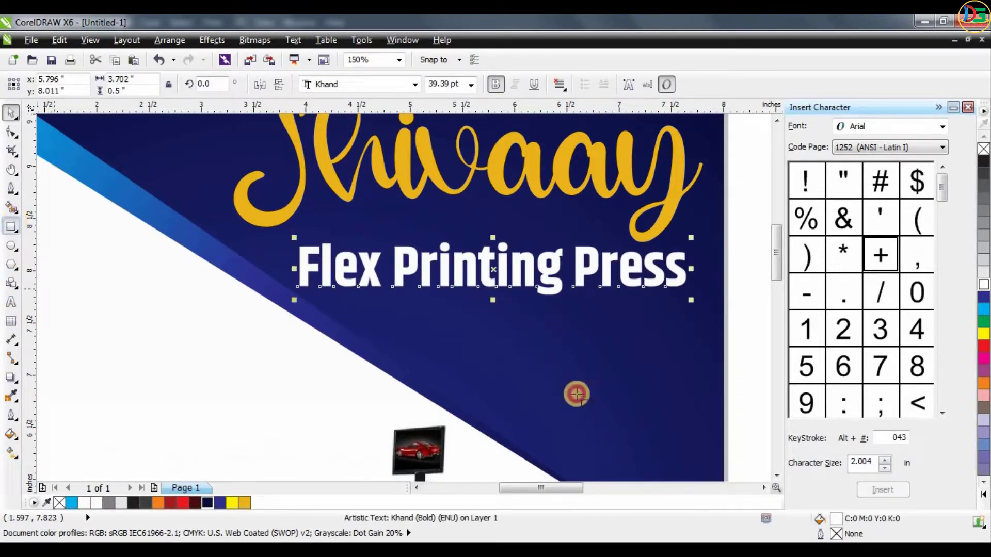
# - Draw a thin rectangle about 3.04 in wide and 0.07 in tall beneath "Flex Printing Press" and fill it white
pyautogui.moveTo(362, 308); pyautogui.dragTo(681, 314)
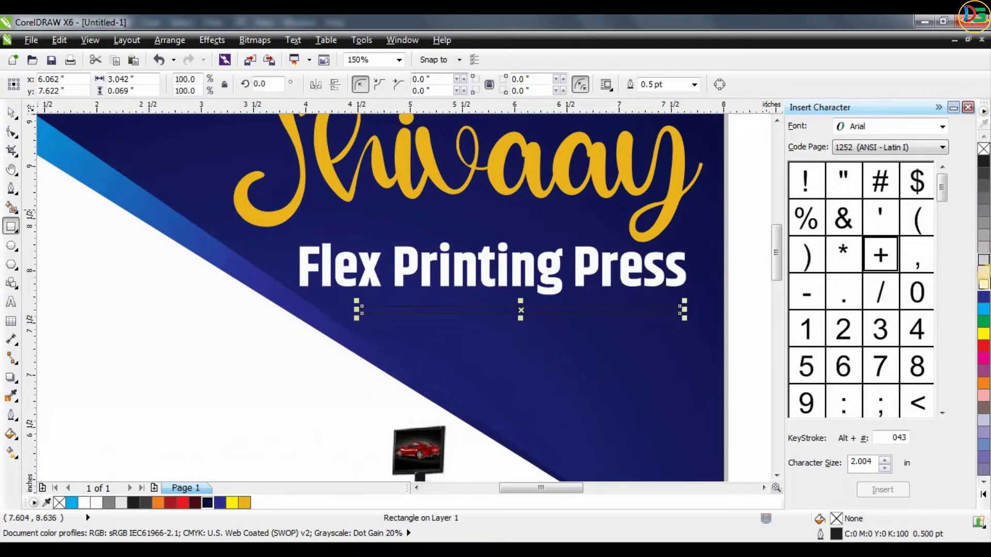
pyautogui.click(983, 260)
pyautogui.click(10, 113)
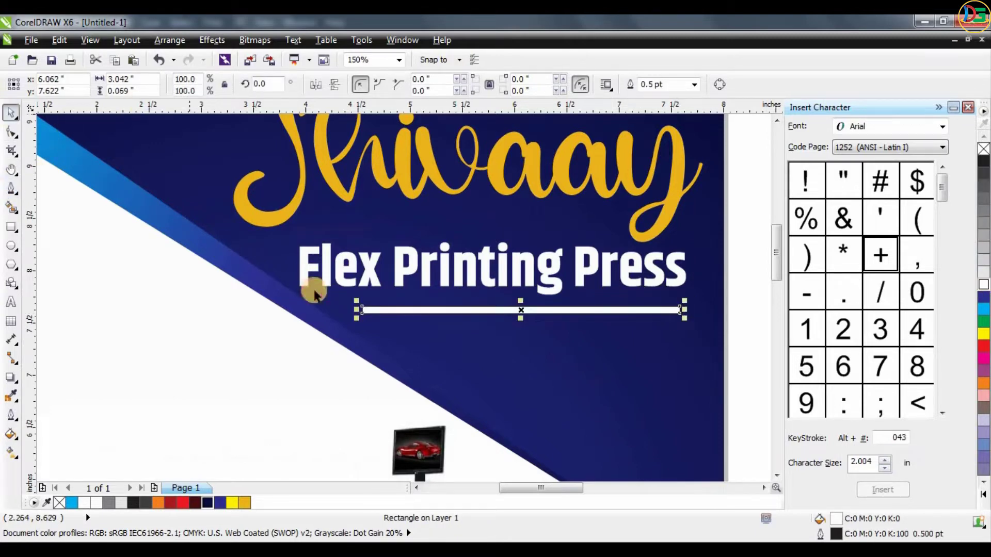
# - Give the thin bar a horizontal linear gradient from blue through cyan at the middle to dark navy
pyautogui.click(12, 448)
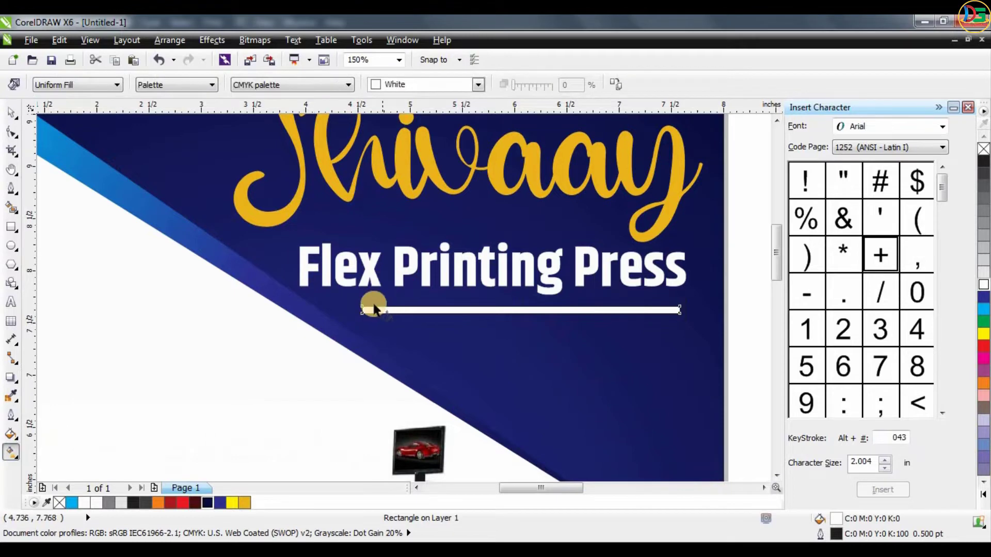
pyautogui.moveTo(361, 309); pyautogui.dragTo(679, 312)
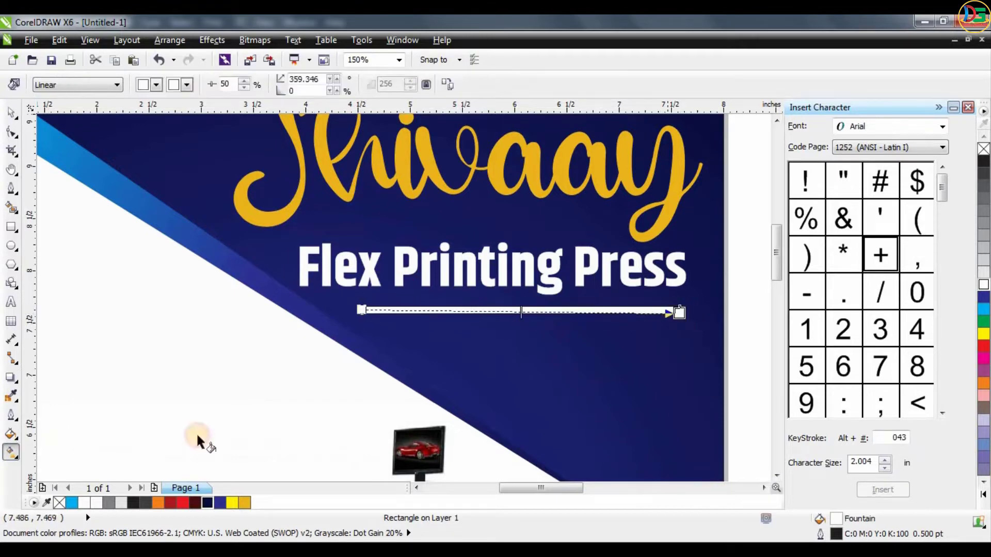
pyautogui.moveTo(221, 505); pyautogui.dragTo(359, 309)
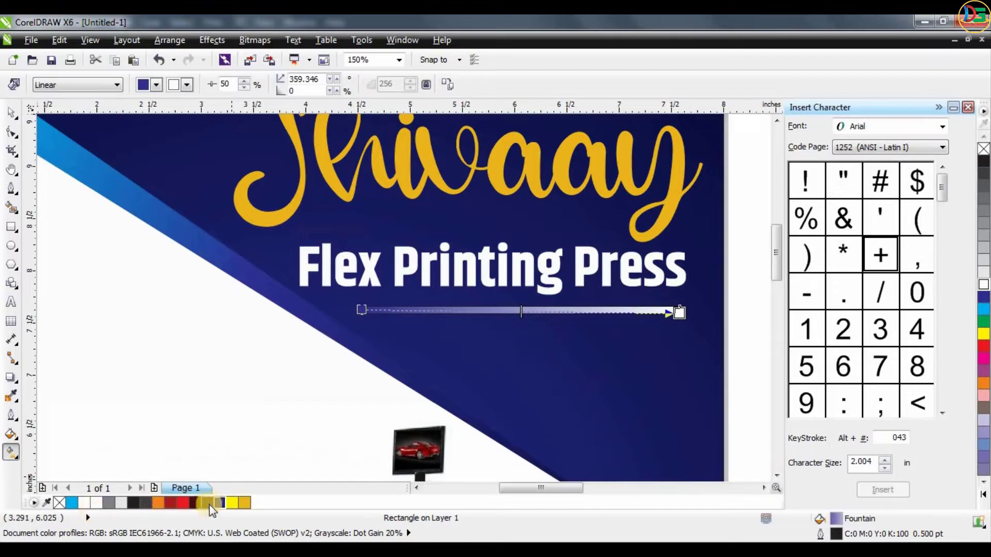
pyautogui.moveTo(209, 503); pyautogui.dragTo(677, 316)
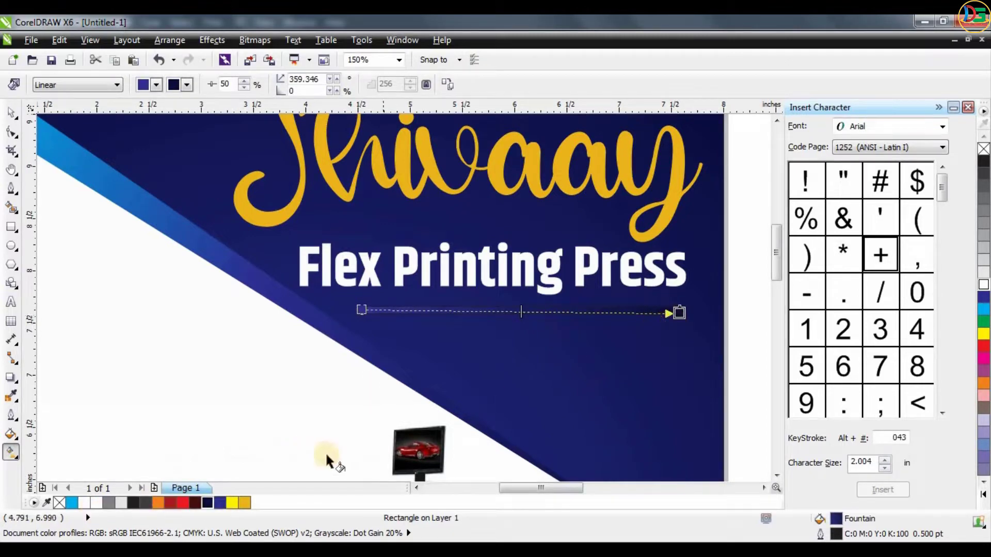
pyautogui.moveTo(224, 471); pyautogui.dragTo(530, 314)
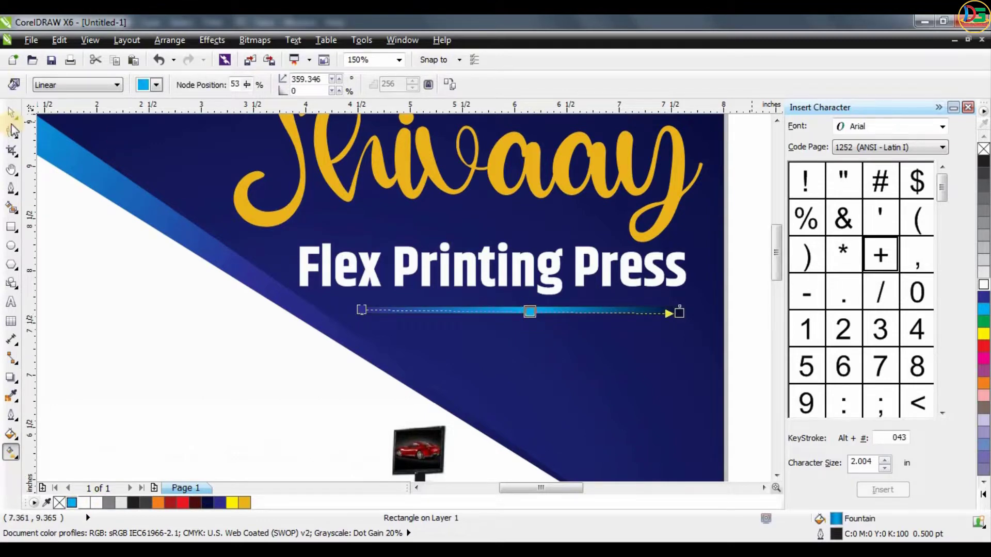
# - Remove the gradient bar's outline and scale the bar down to about 2.1 in wide
pyautogui.press('space')
pyautogui.click(697, 86)
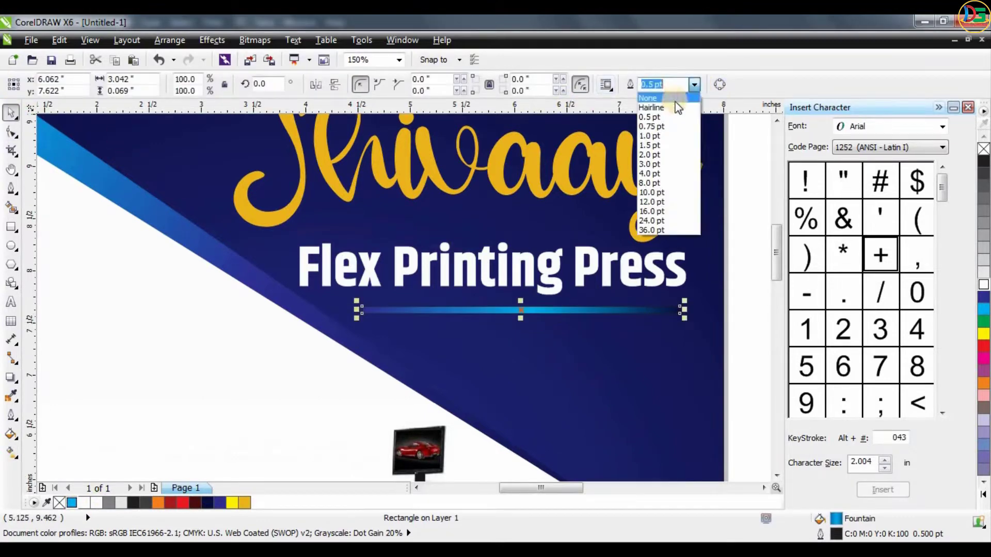
pyautogui.click(671, 97)
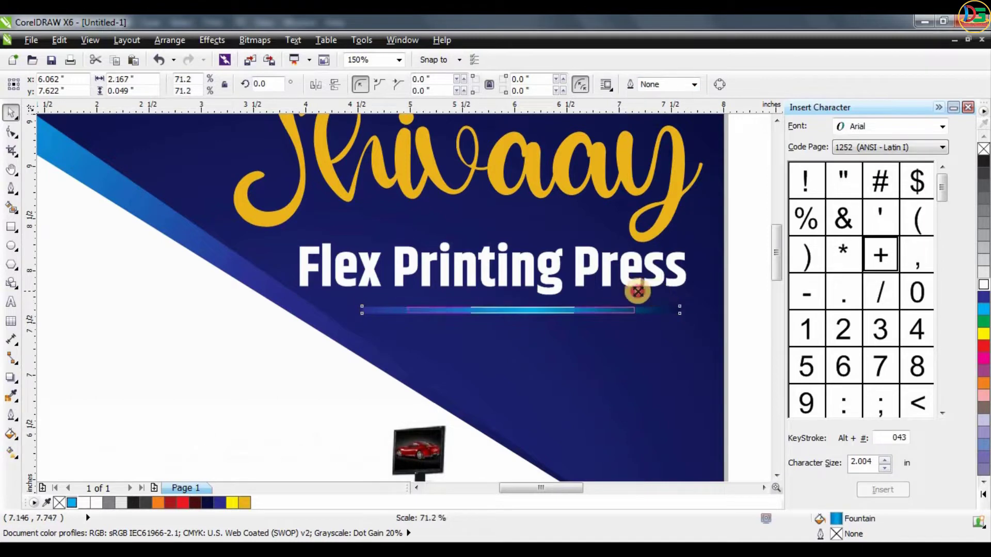
pyautogui.moveTo(682, 302); pyautogui.dragTo(630, 304)
# - Arrange two staggered copies of the gradient bar as an underline beneath "Flex Printing Press"
pyautogui.moveTo(546, 310); pyautogui.dragTo(626, 302)
pyautogui.scroll(-2, 627, 304)
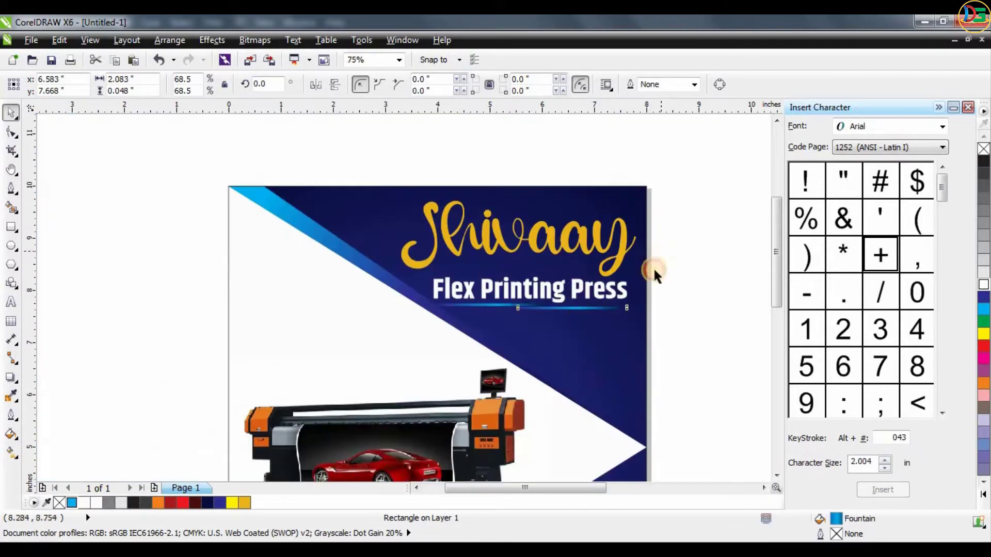
pyautogui.click(655, 274)
pyautogui.scroll(-2, 653, 221)
pyautogui.scroll(2, 692, 260)
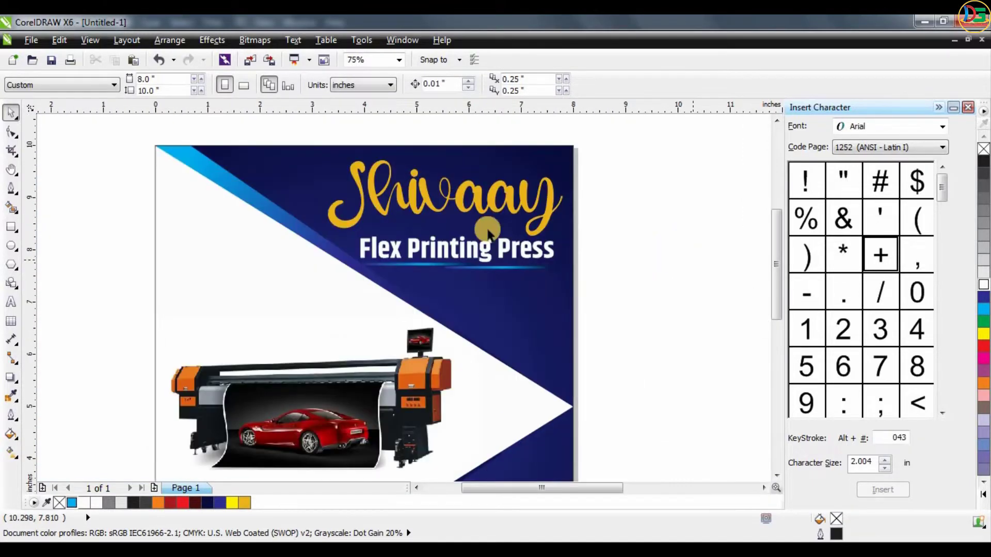
# - Draw a regular polygon about 3.2 in wide on the blank area left of the page and set it to 7 sides
pyautogui.scroll(-2, 484, 227)
pyautogui.scroll(-2, 428, 297)
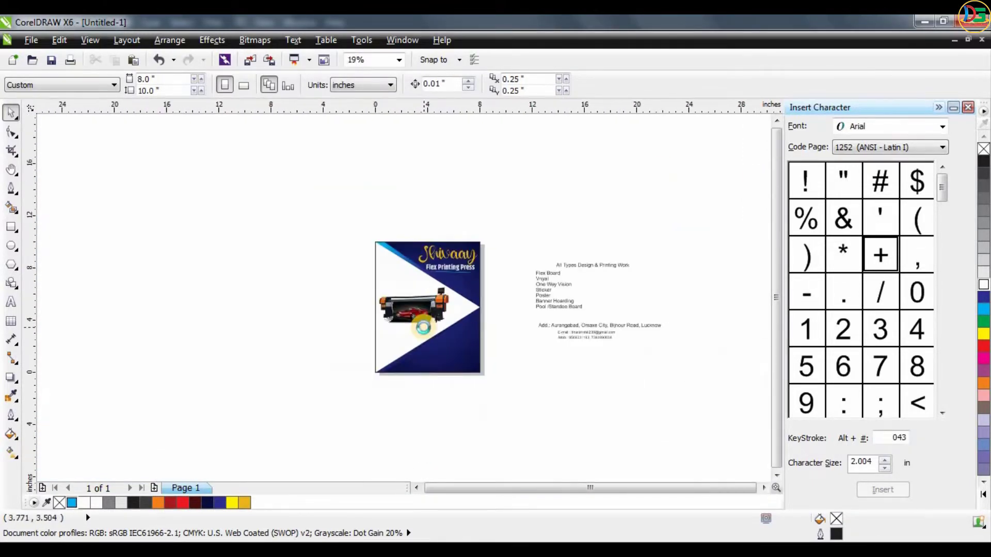
pyautogui.scroll(2, 418, 323)
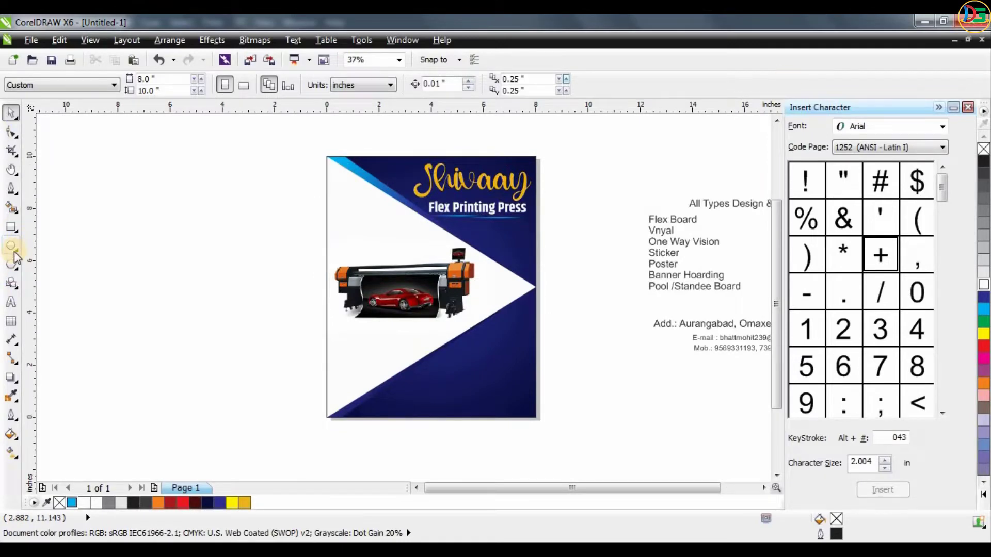
pyautogui.click(12, 264)
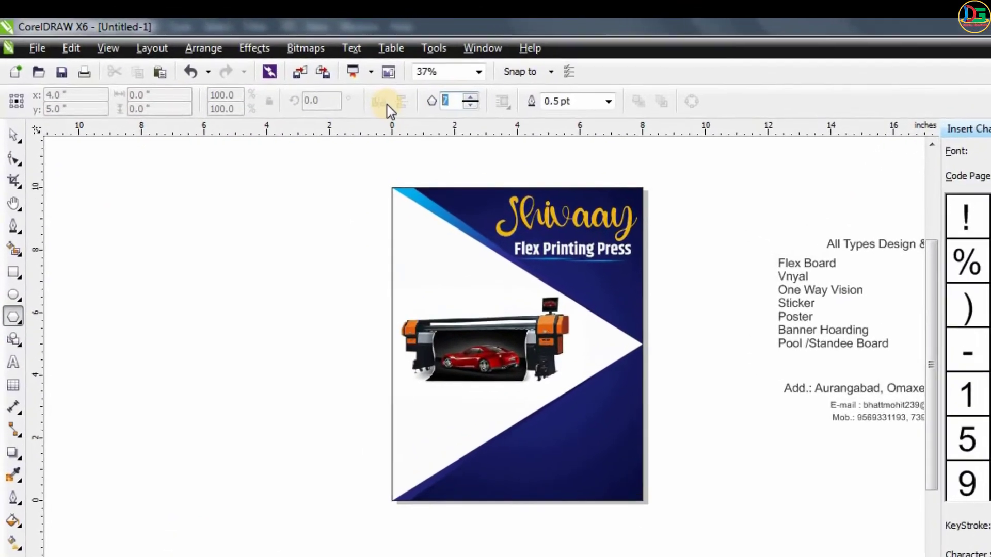
pyautogui.moveTo(240, 252); pyautogui.dragTo(348, 361)
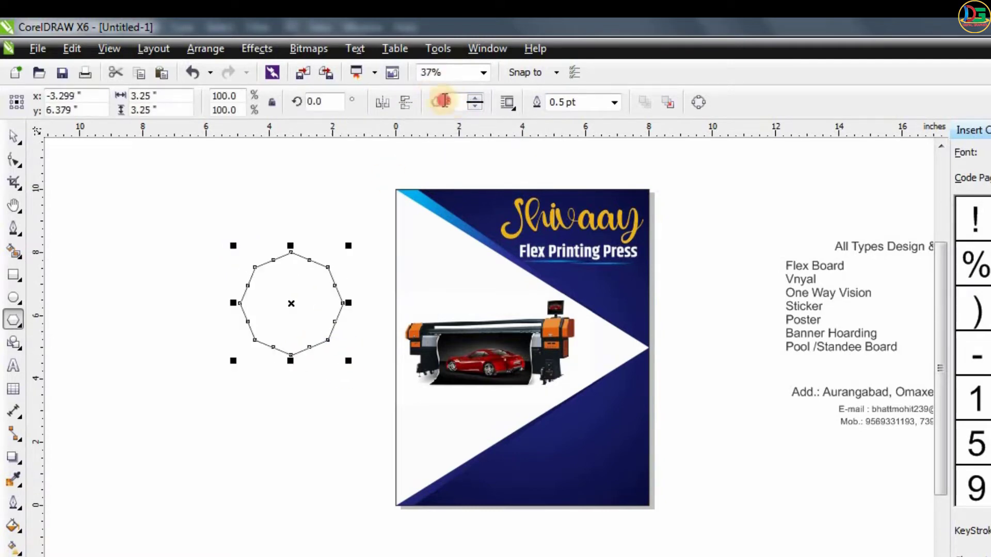
pyautogui.write('7')
pyautogui.press('Return')
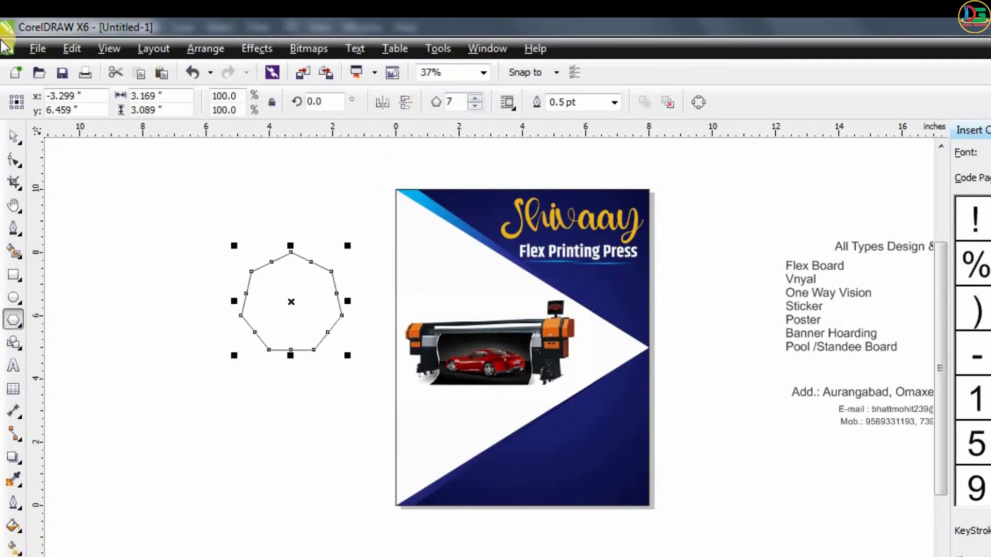
# - Fill the seven-sided polygon with a radial gradient from magenta at the center to dark blue at the edge
pyautogui.click(14, 127)
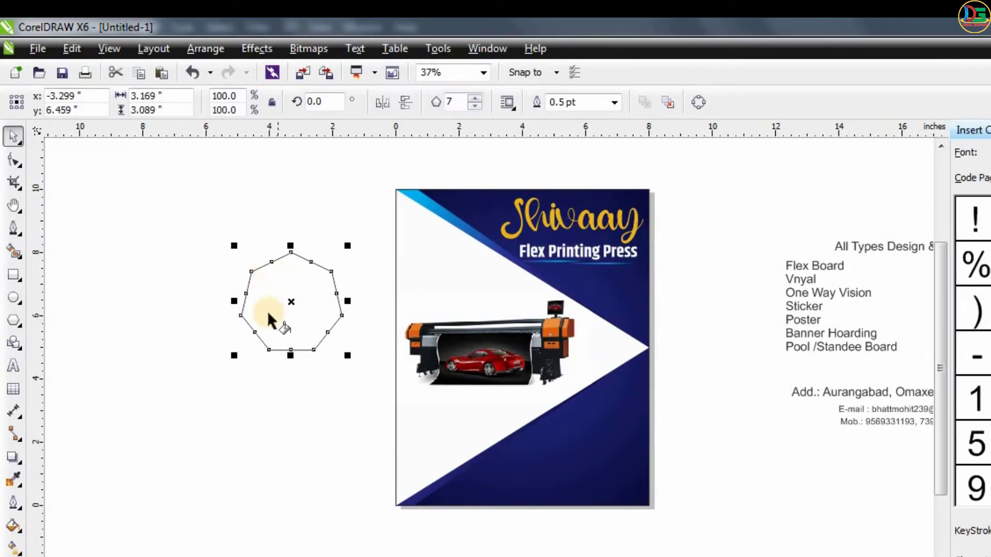
pyautogui.press('g')
pyautogui.moveTo(291, 303); pyautogui.dragTo(290, 361)
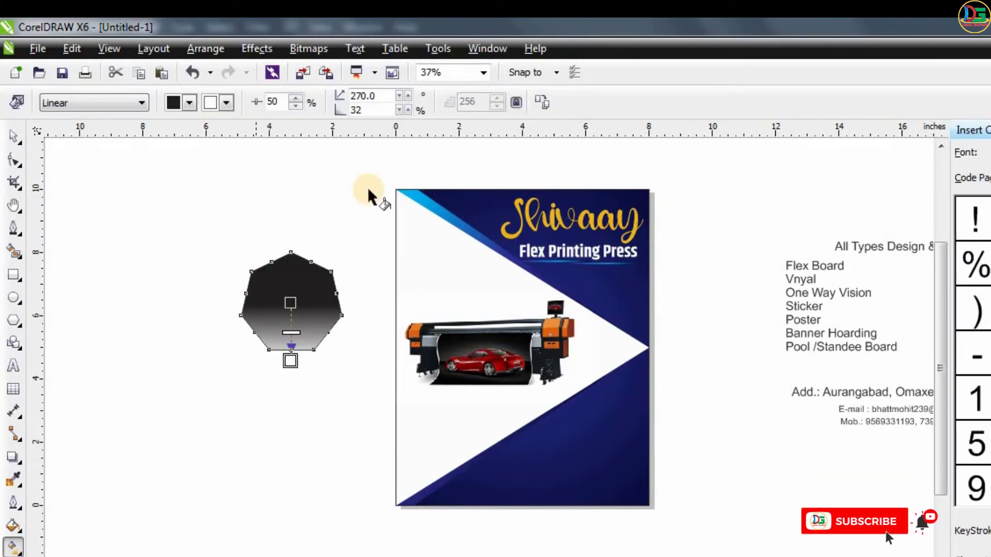
pyautogui.click(90, 106)
pyautogui.click(55, 150)
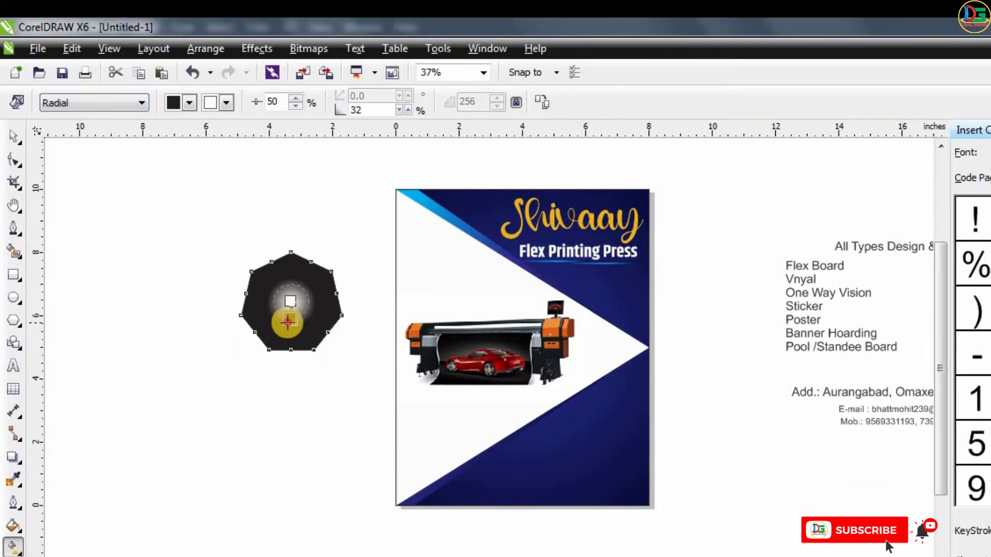
pyautogui.moveTo(287, 323); pyautogui.dragTo(277, 350)
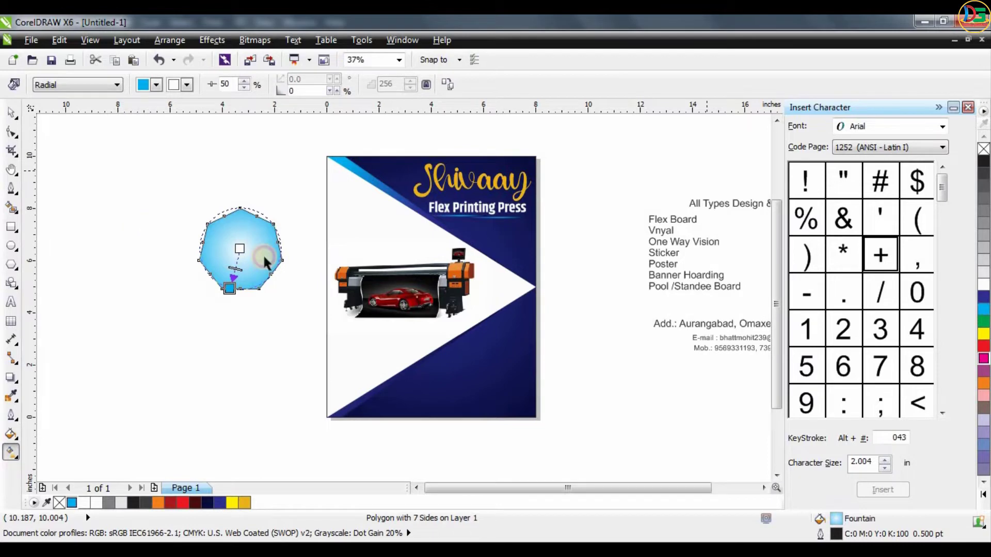
pyautogui.moveTo(239, 252); pyautogui.dragTo(240, 251)
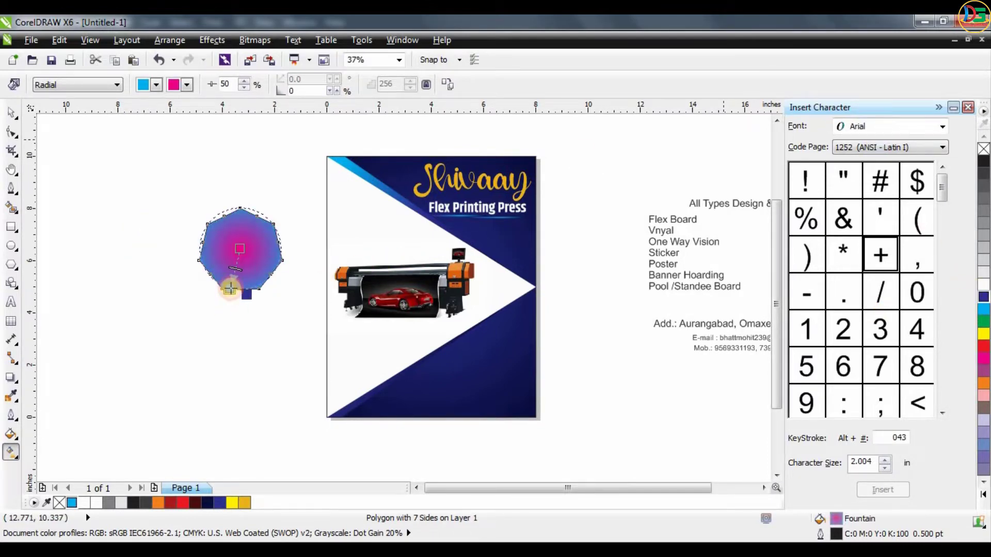
pyautogui.moveTo(230, 289); pyautogui.dragTo(230, 288)
# - Give the polygon a white outline 4.0 pt thick
pyautogui.click(11, 113)
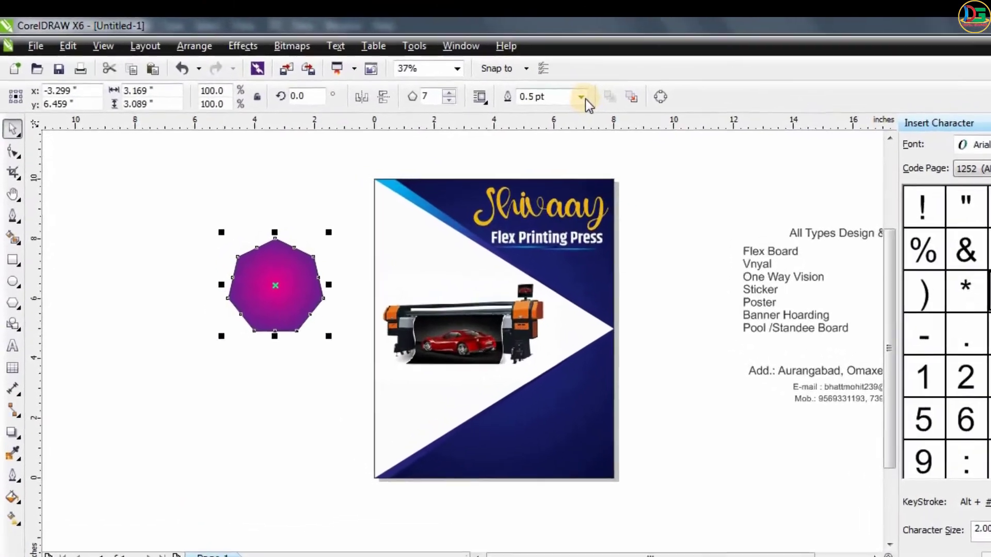
pyautogui.click(508, 84)
pyautogui.click(580, 188)
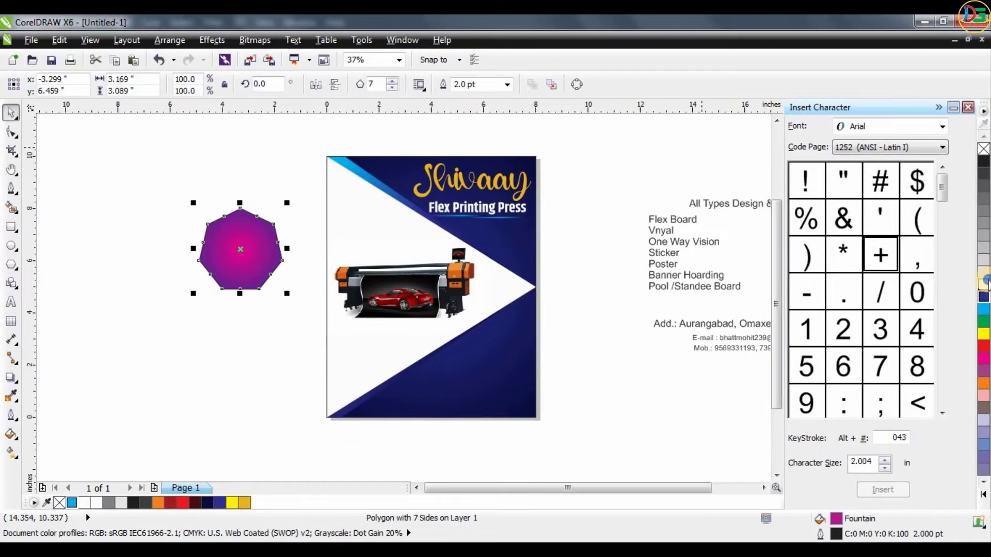
pyautogui.rightClick(984, 282)
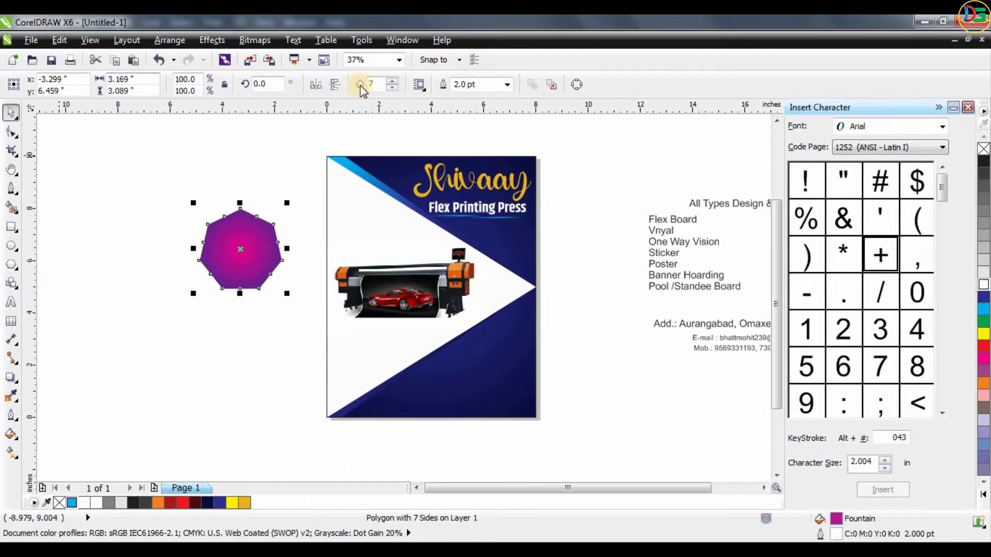
pyautogui.click(507, 85)
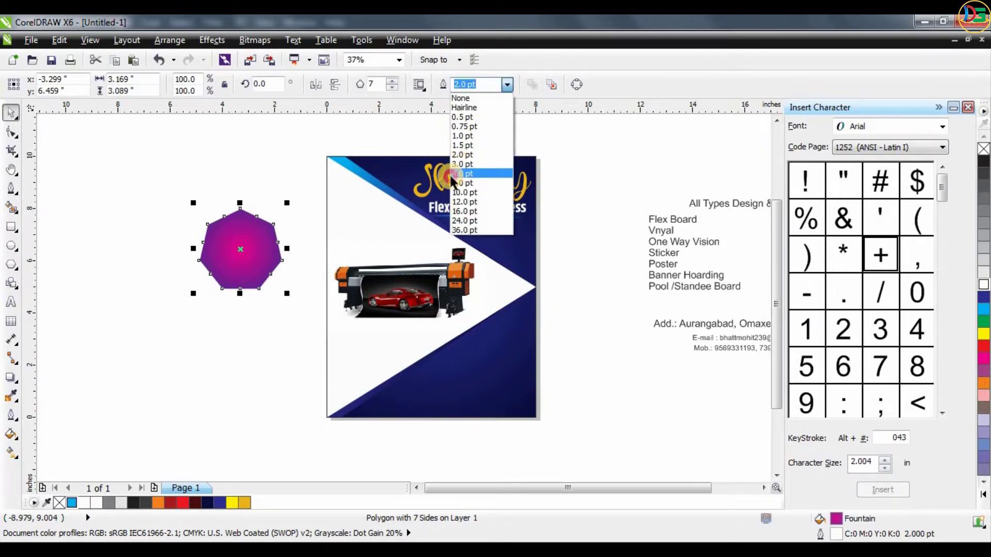
pyautogui.click(465, 181)
# - Add a drop shadow with opacity 39 and feathering 15 to the polygon, and move it over the page's upper-left corner
pyautogui.scroll(2, 212, 242)
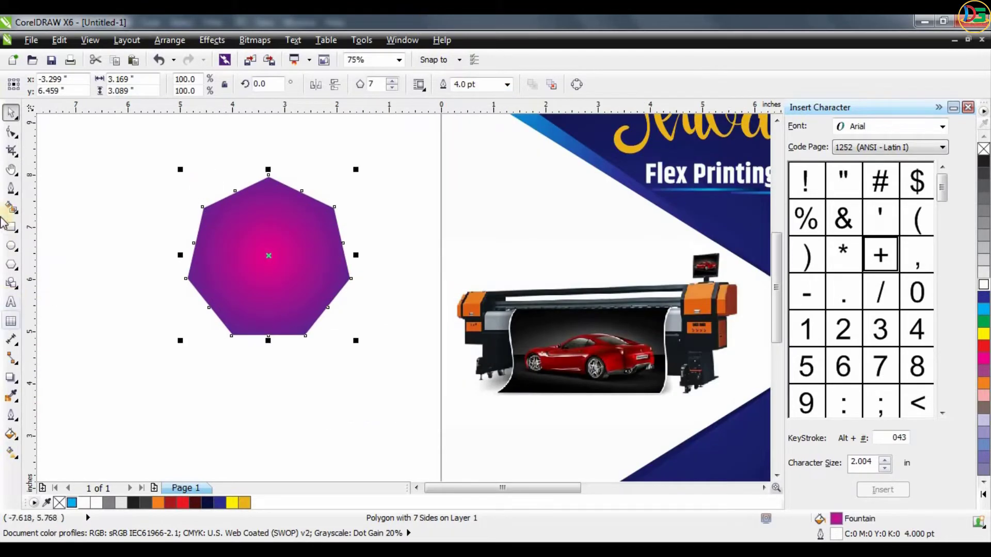
pyautogui.click(11, 376)
pyautogui.moveTo(268, 255); pyautogui.dragTo(327, 342)
pyautogui.moveTo(303, 85); pyautogui.dragTo(294, 88)
pyautogui.scroll(-1, 167, 298)
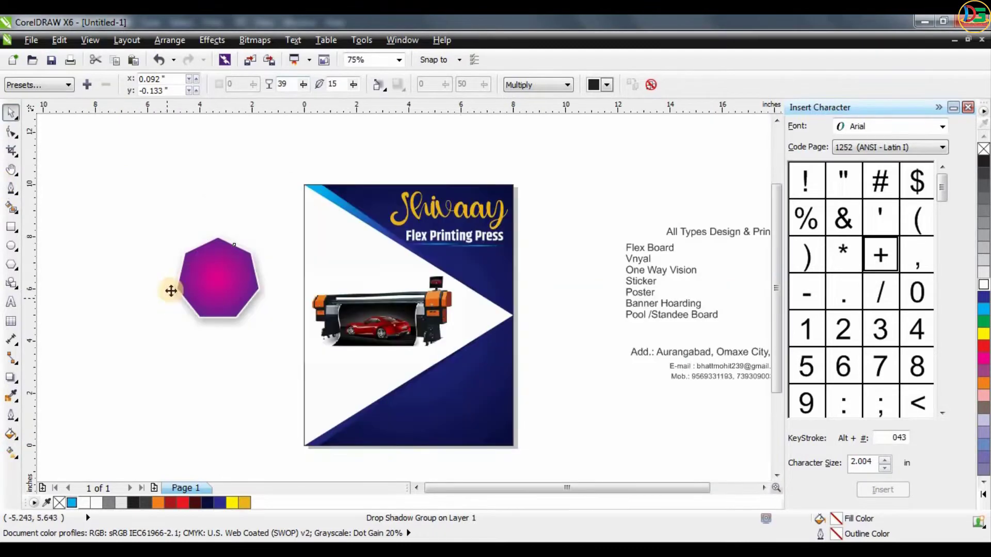
pyautogui.moveTo(194, 277); pyautogui.dragTo(300, 233)
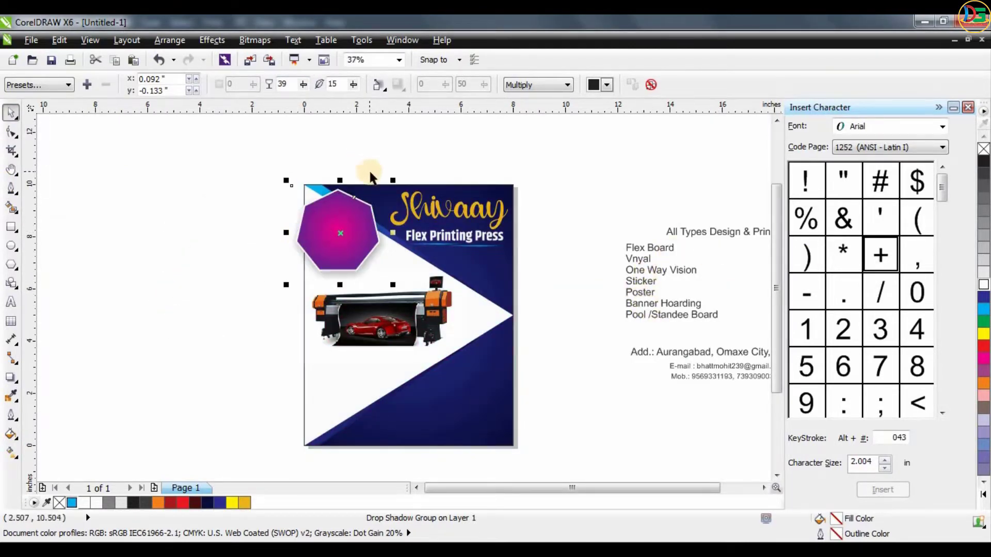
# - Shrink the seven-sided polygon to about 1.6 in wide and duplicate it twice in a diagonal row down the upper triangle's edge
pyautogui.scroll(1, 371, 177)
pyautogui.keyDown('shift'); pyautogui.moveTo(408, 193); pyautogui.dragTo(354, 245); pyautogui.keyUp('shift')
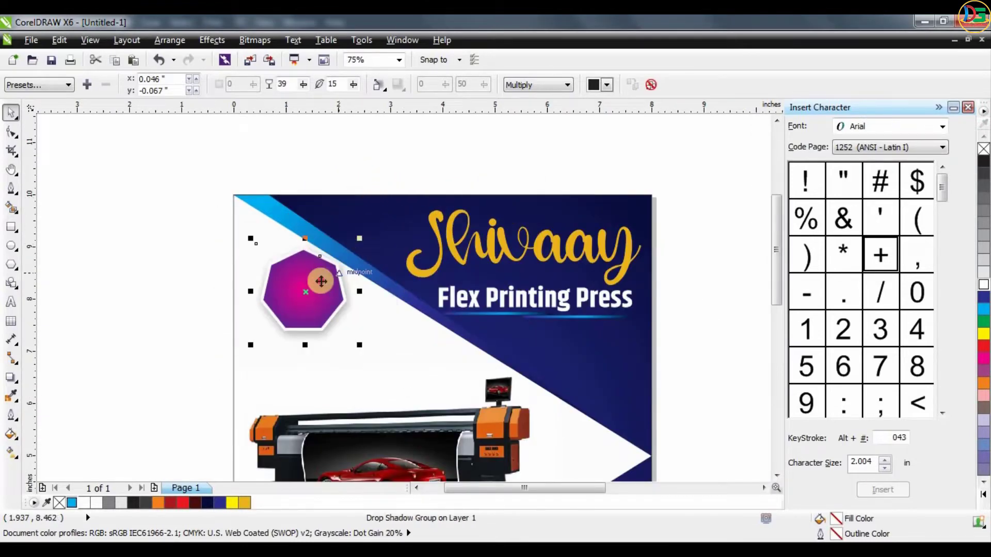
pyautogui.moveTo(320, 281); pyautogui.dragTo(458, 364)
pyautogui.scroll(-1, 398, 302)
pyautogui.press('Escape')
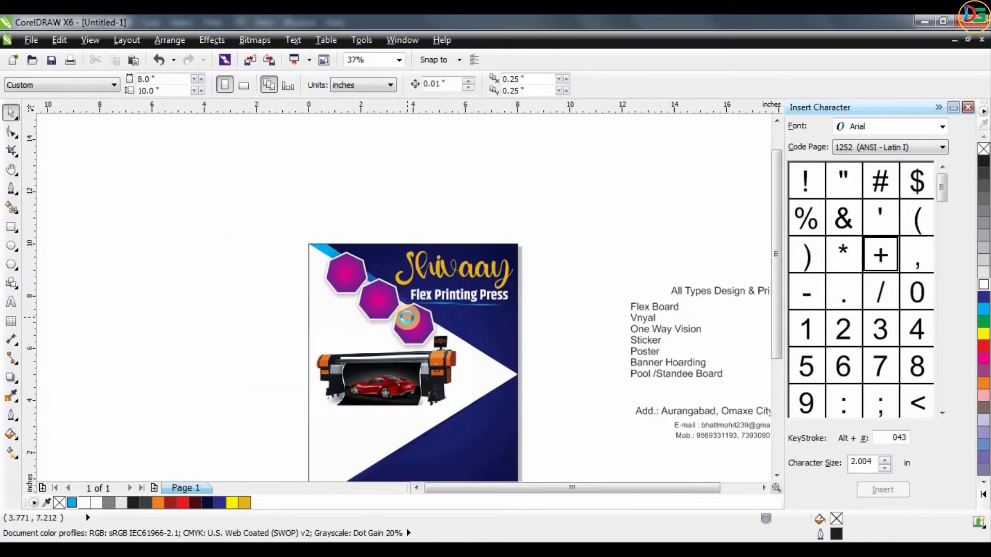
# - Recolor the middle polygon's radial gradient with orange at the center and red at the edge
pyautogui.scroll(1, 407, 316)
pyautogui.click(350, 280)
pyautogui.press('g')
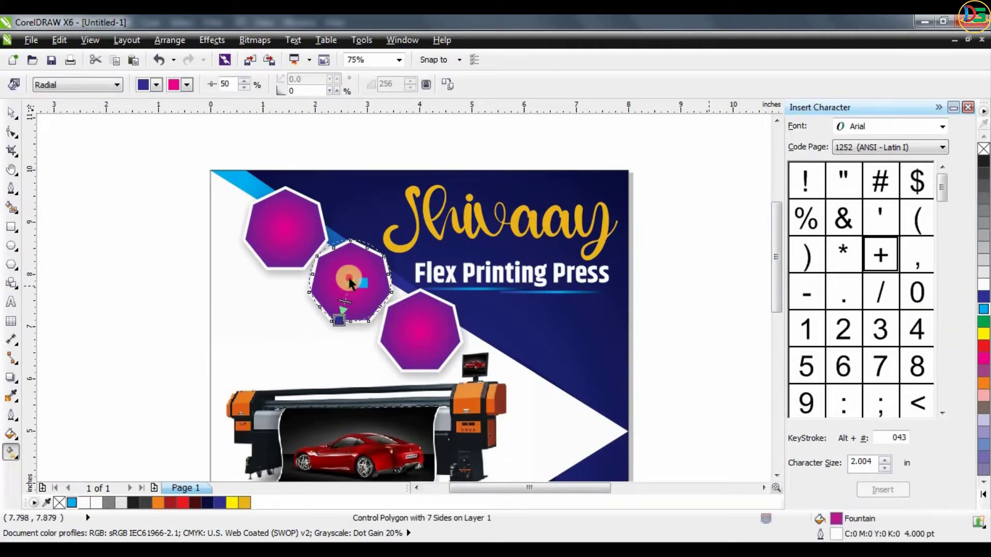
pyautogui.moveTo(350, 281); pyautogui.dragTo(350, 281)
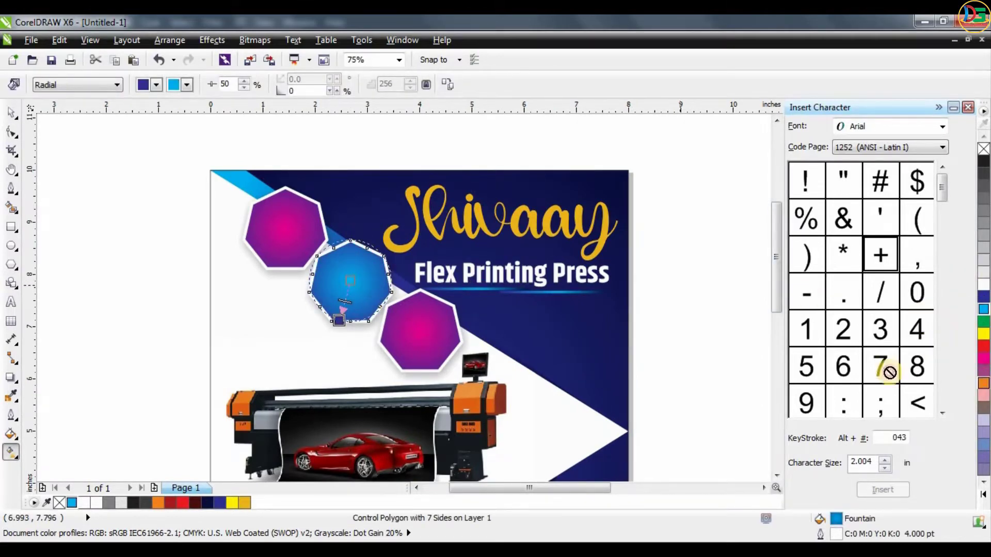
pyautogui.moveTo(889, 371); pyautogui.dragTo(350, 280)
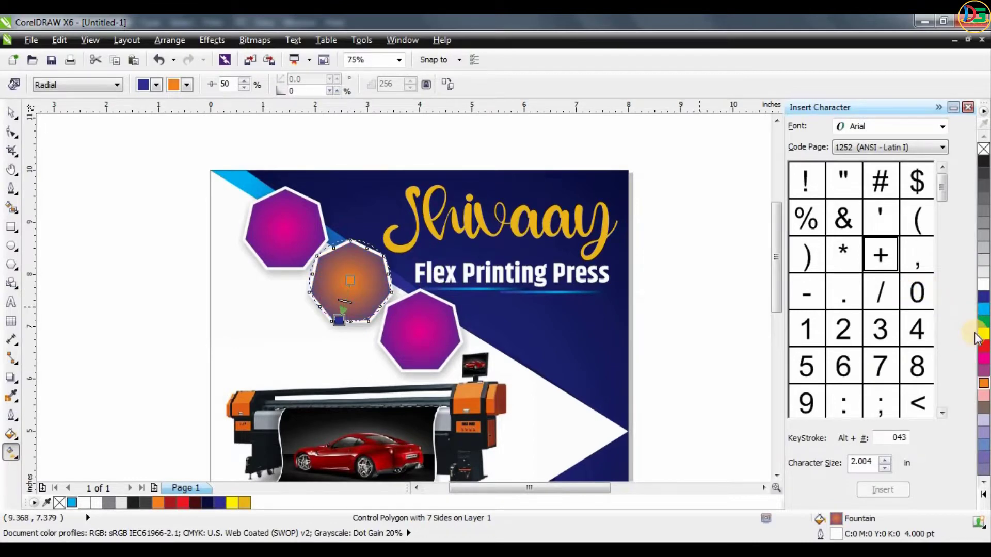
pyautogui.moveTo(919, 343); pyautogui.dragTo(339, 321)
pyautogui.click(10, 111)
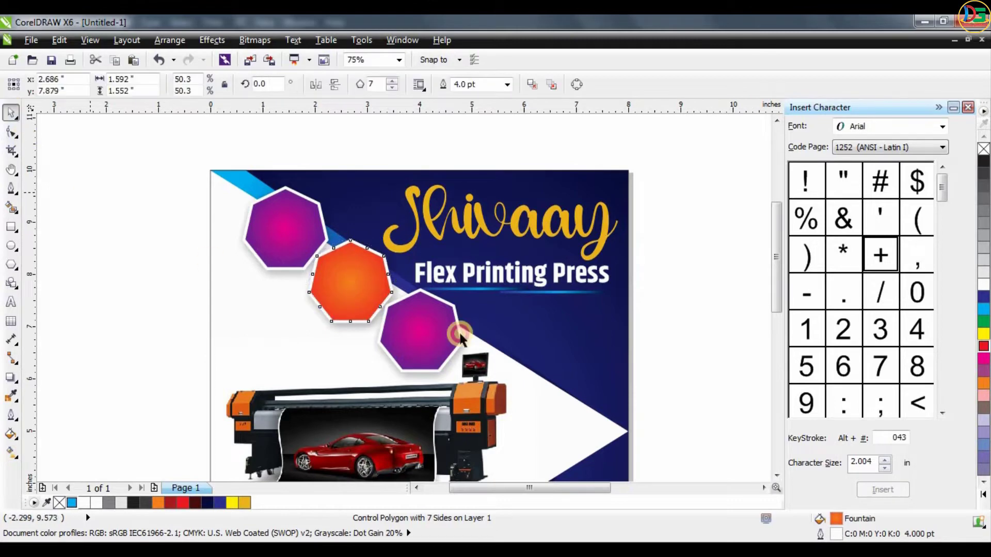
# - Recolor the lowest polygon's radial gradient with red at the center and dark red at the edge
pyautogui.click(413, 332)
pyautogui.press('g')
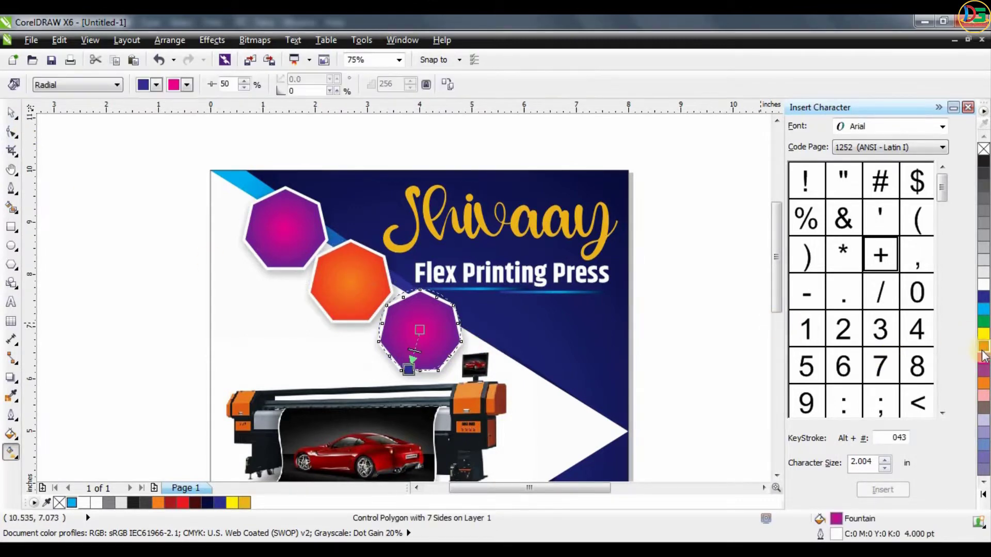
pyautogui.moveTo(984, 353); pyautogui.dragTo(419, 331)
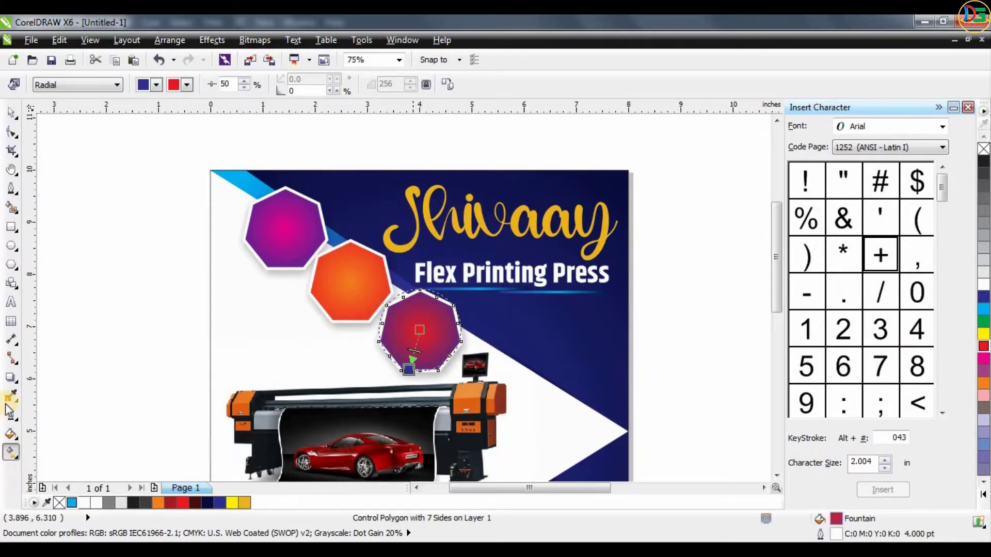
pyautogui.moveTo(173, 505); pyautogui.dragTo(409, 369)
pyautogui.moveTo(257, 486); pyautogui.dragTo(408, 370)
pyautogui.scroll(-1, 197, 187)
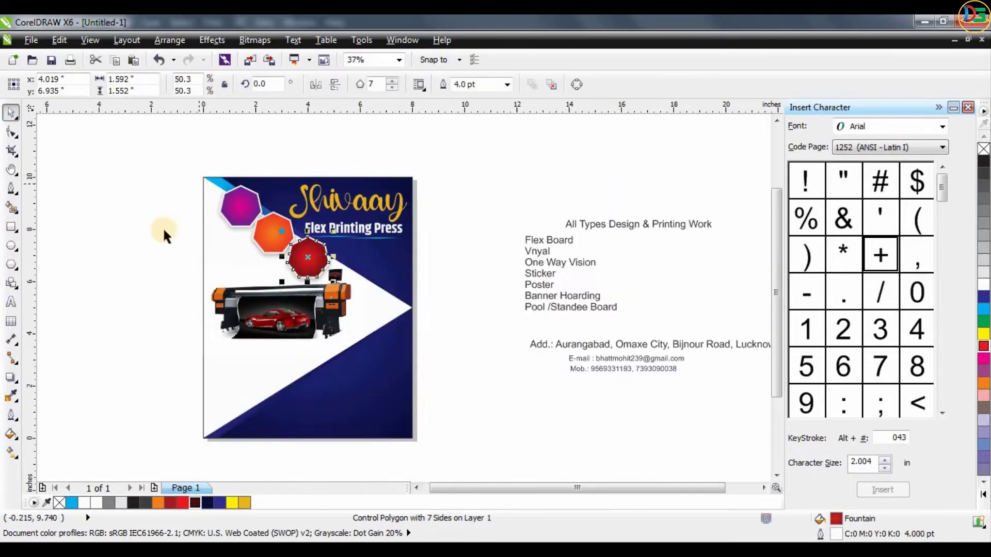
# - Duplicate the three colored polygons together onto the area below the printer image
pyautogui.click(163, 228)
pyautogui.scroll(1, 231, 207)
pyautogui.click(238, 207)
pyautogui.keyDown('shift'); pyautogui.click(328, 269); pyautogui.keyUp('shift')
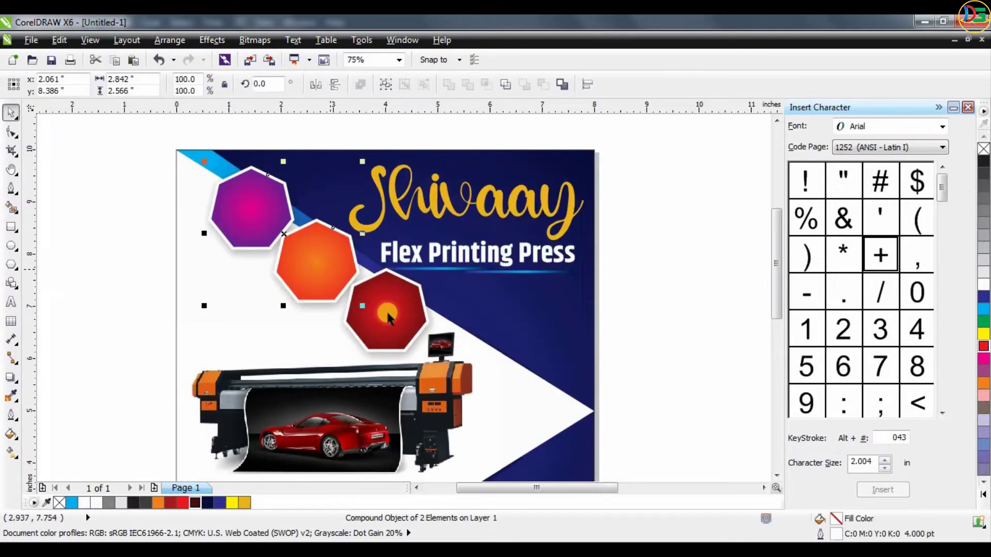
pyautogui.keyDown('shift'); pyautogui.click(386, 307); pyautogui.keyUp('shift')
pyautogui.scroll(-1, 382, 268)
pyautogui.moveTo(384, 289); pyautogui.dragTo(374, 417)
pyautogui.click(376, 419)
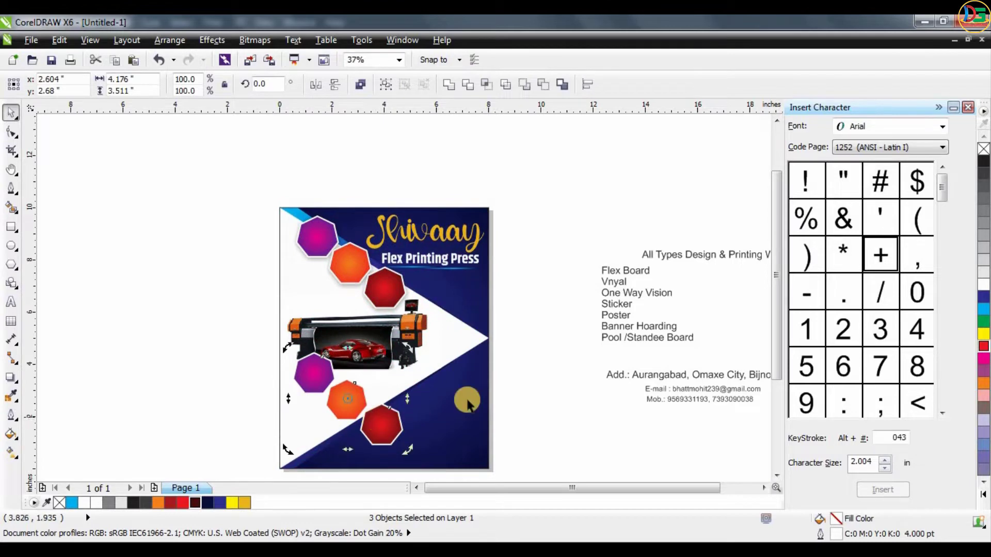
# - Rotate the copied trio of polygons 68° so the row follows the lower triangle's rising edge
pyautogui.moveTo(404, 346); pyautogui.dragTo(351, 243)
pyautogui.hotkey('ctrl', 'z')
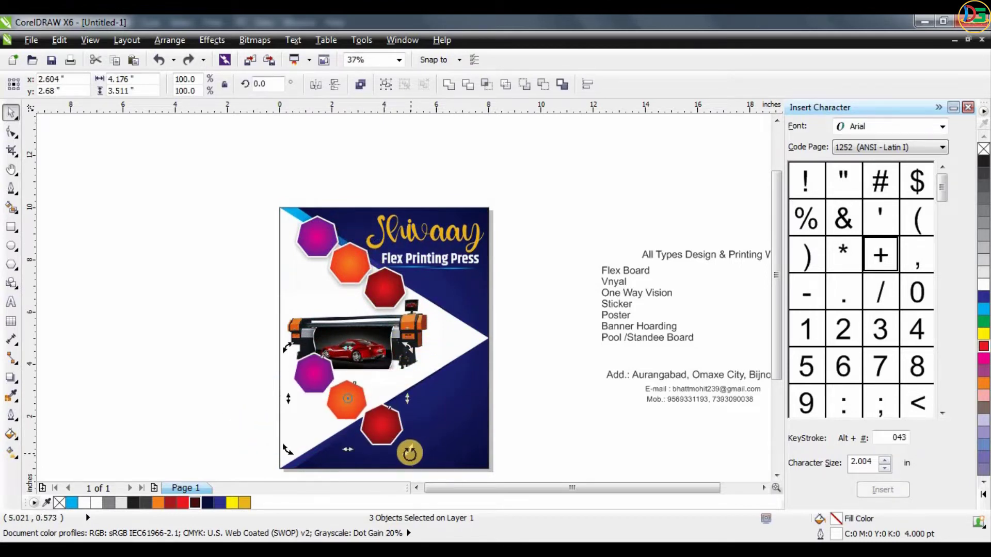
pyautogui.moveTo(410, 453); pyautogui.dragTo(423, 360)
pyautogui.scroll(2, 335, 400)
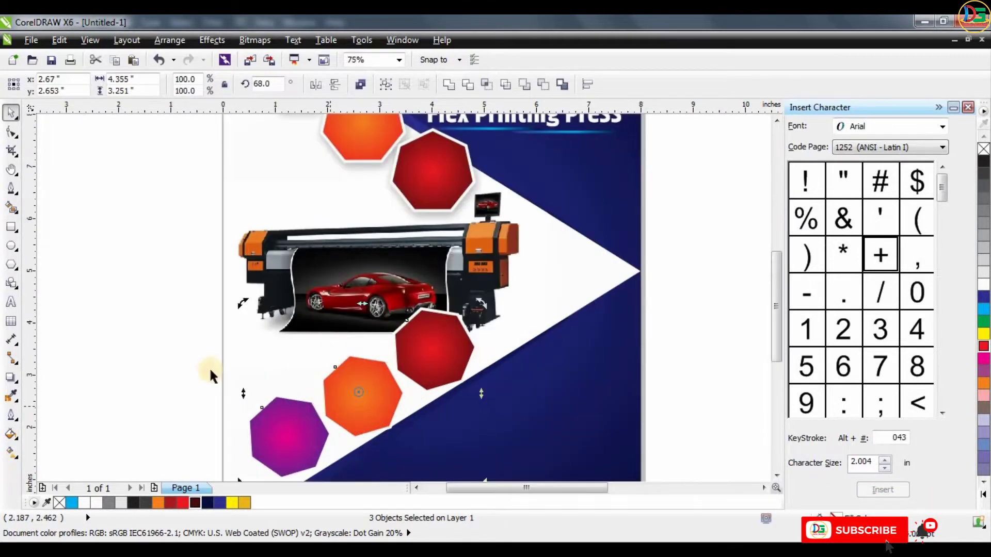
# - Move the rotated trio of polygons down together so it sits along the lower blue triangle's edge, clear of the printer
pyautogui.click(153, 305)
pyautogui.scroll(-2, 368, 339)
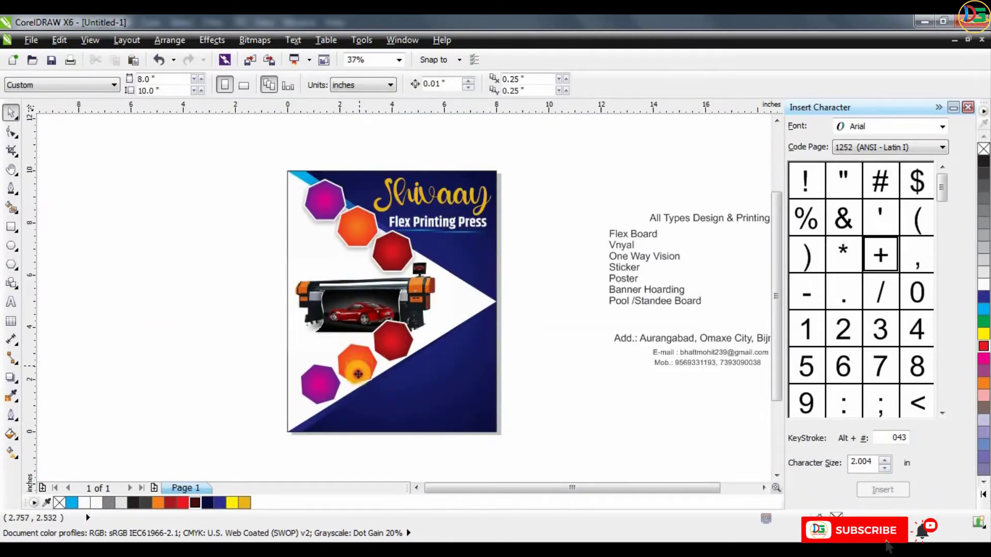
pyautogui.moveTo(359, 368); pyautogui.dragTo(360, 376)
pyautogui.hotkey('ctrl', 'z')
pyautogui.keyDown('shift'); pyautogui.click(309, 381); pyautogui.keyUp('shift')
pyautogui.keyDown('shift'); pyautogui.click(401, 338); pyautogui.keyUp('shift')
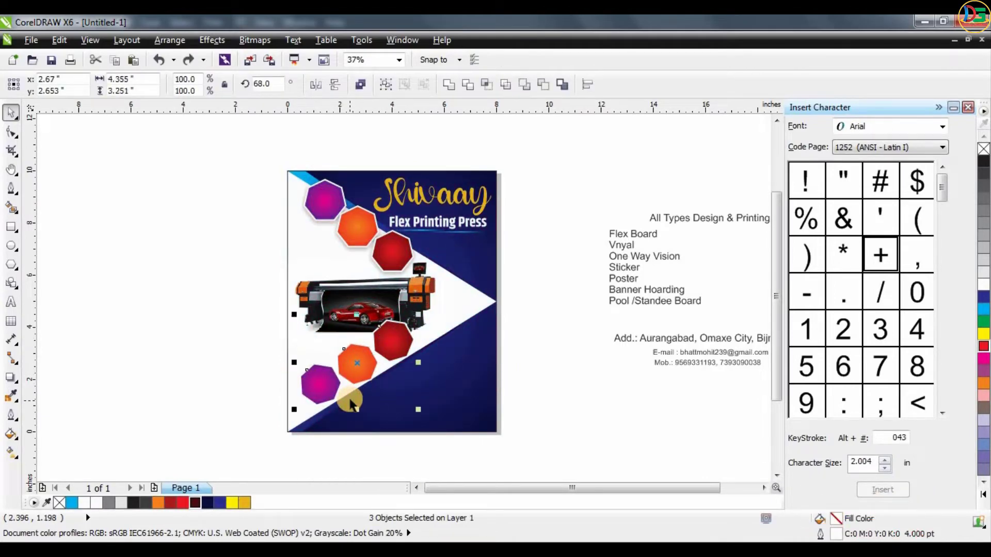
pyautogui.scroll(2, 351, 403)
pyautogui.scroll(-2, 361, 330)
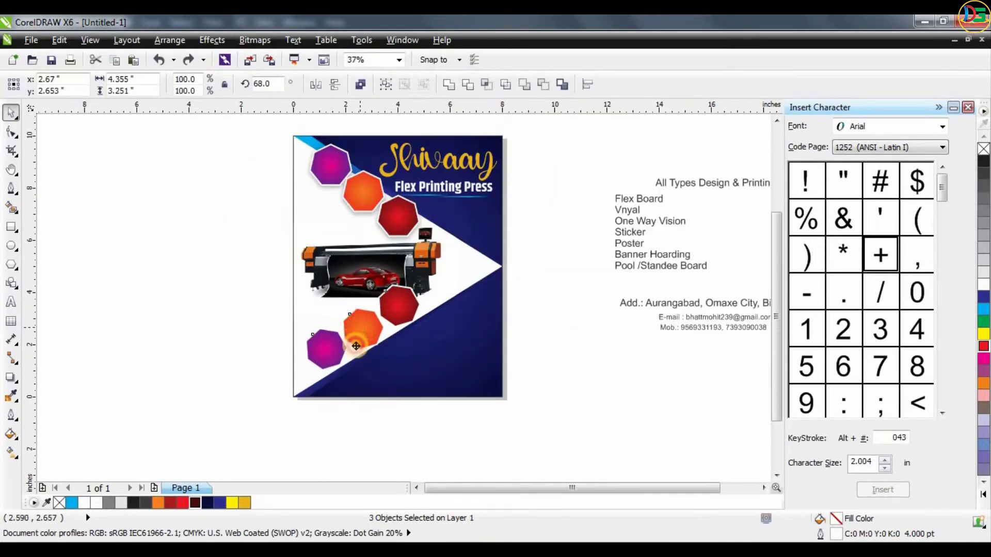
pyautogui.moveTo(361, 330); pyautogui.dragTo(361, 347)
pyautogui.scroll(1, 361, 348)
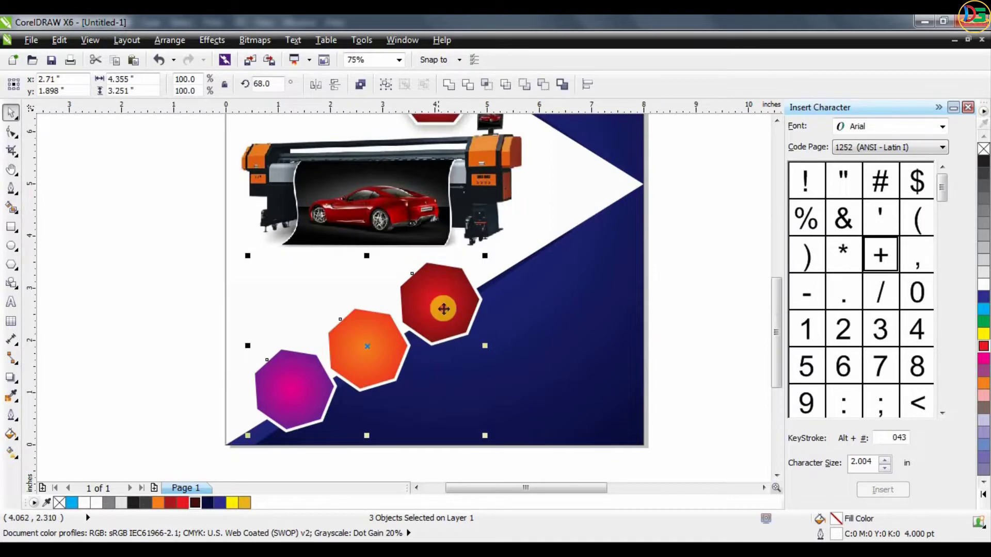
pyautogui.moveTo(442, 308); pyautogui.dragTo(437, 300)
pyautogui.click(176, 317)
pyautogui.scroll(-1, 177, 317)
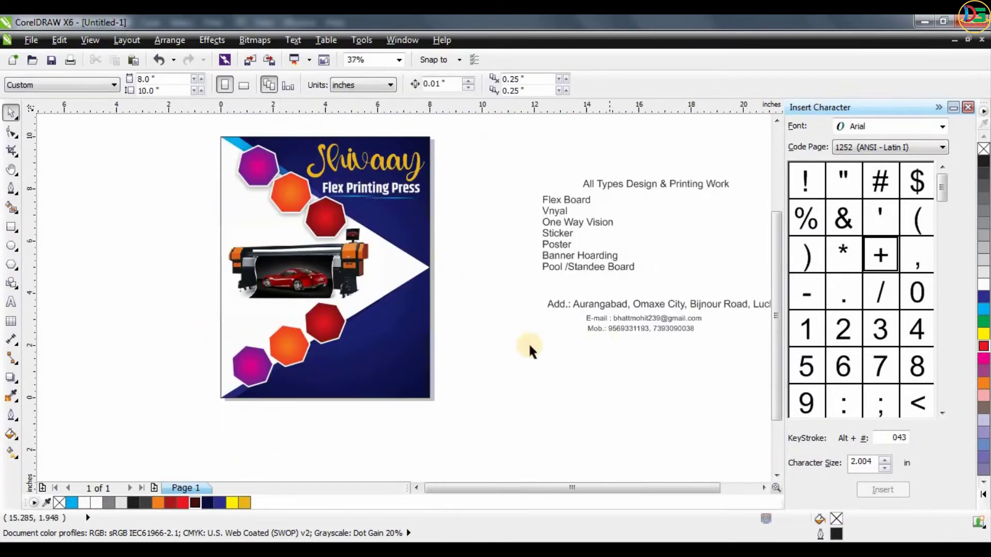
# - Move the "All Types Design & Printing Work" text below the Flex Printing Press title and set its font to AvantGarde Md BT
pyautogui.click(278, 198)
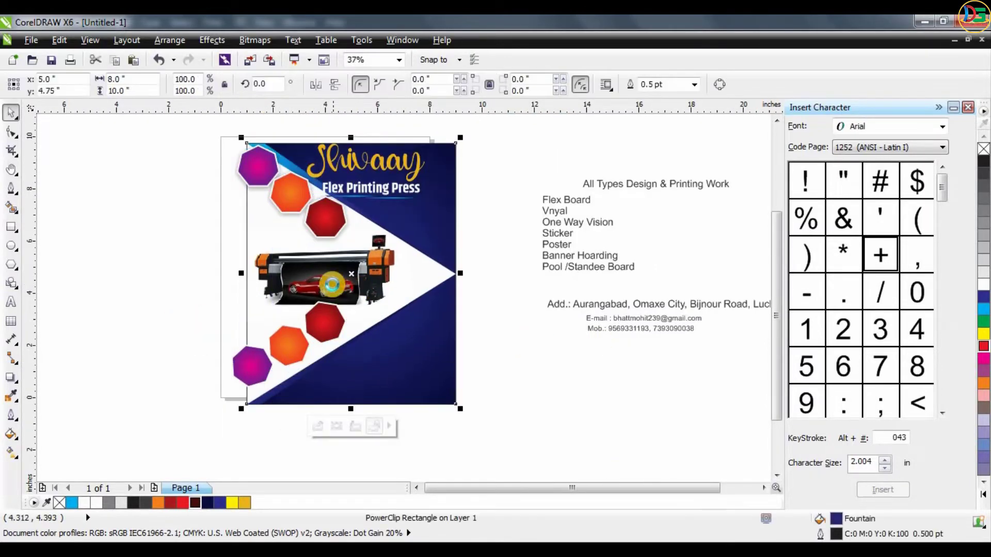
pyautogui.moveTo(602, 190); pyautogui.dragTo(392, 218)
pyautogui.scroll(1, 387, 184)
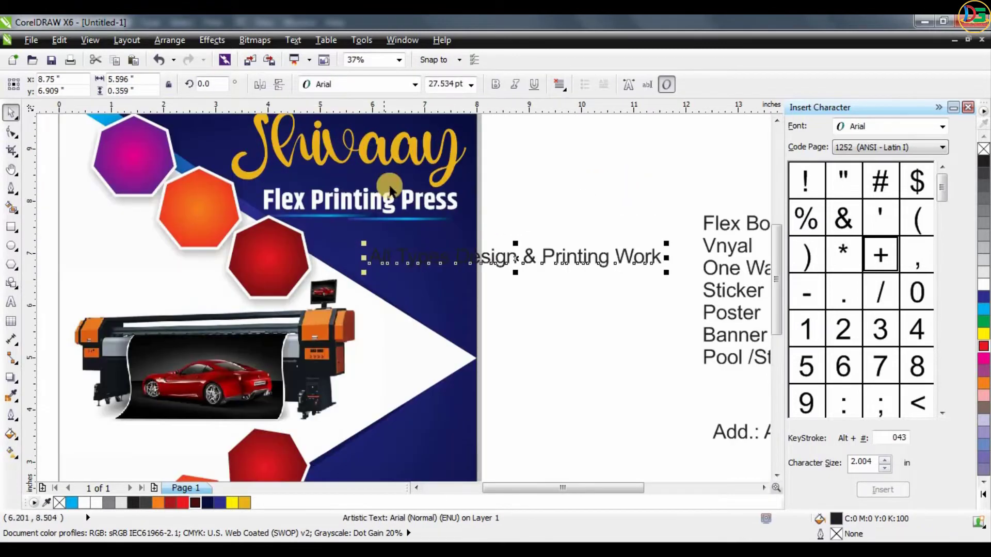
pyautogui.moveTo(496, 257); pyautogui.dragTo(445, 243)
pyautogui.click(367, 84)
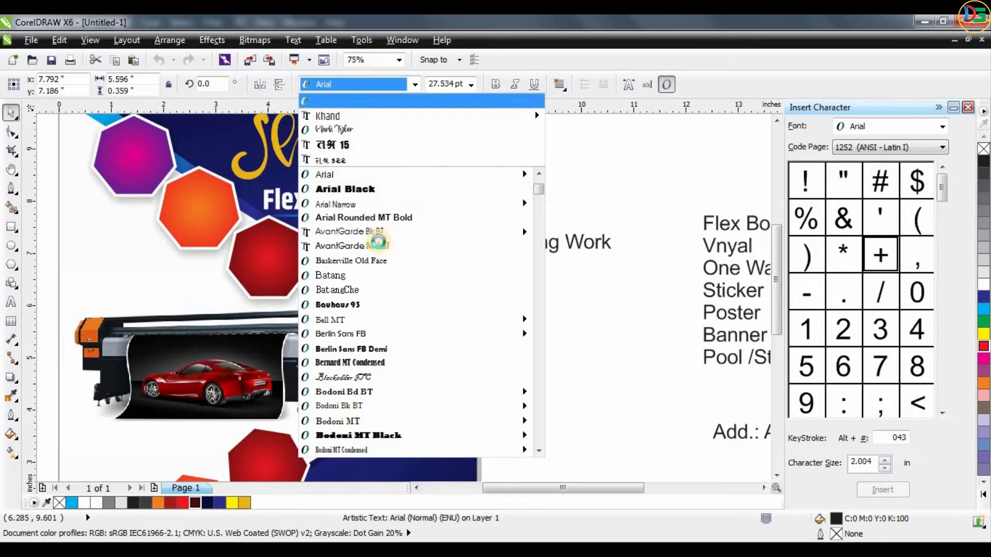
pyautogui.click(375, 247)
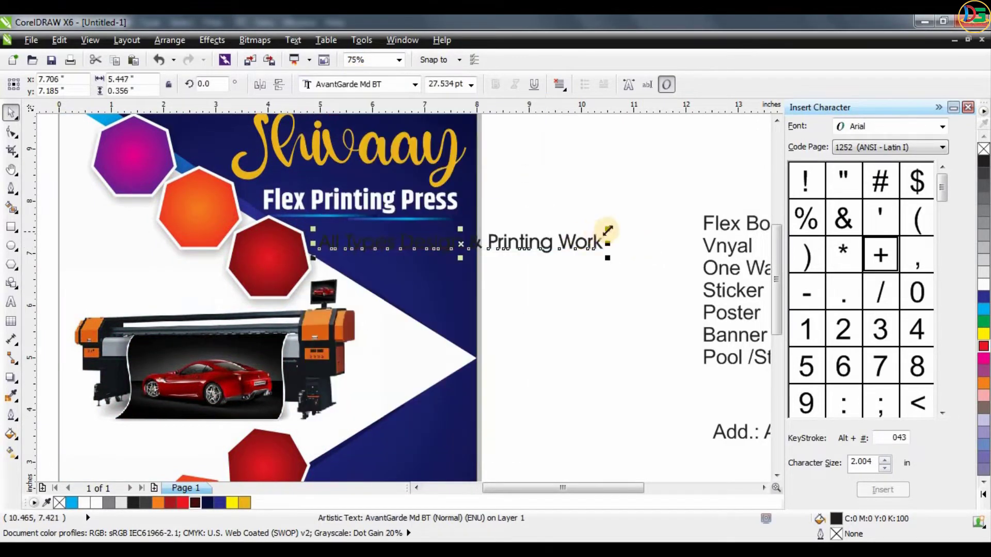
# - Fill the "All Types Design & Printing Work" line with white and shrink it to fit directly under the title's underline
pyautogui.moveTo(608, 230); pyautogui.dragTo(497, 226)
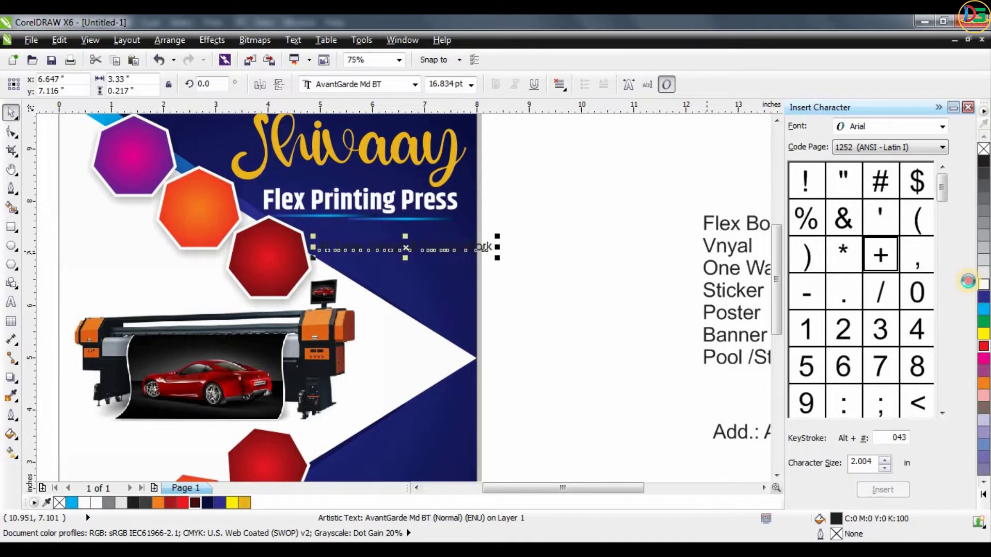
pyautogui.scroll(2, 382, 217)
pyautogui.moveTo(398, 279)
pyautogui.mouseDown()
pyautogui.moveTo(400, 259)
pyautogui.moveTo(390, 261)
pyautogui.mouseUp()
pyautogui.doubleClick(400, 258)
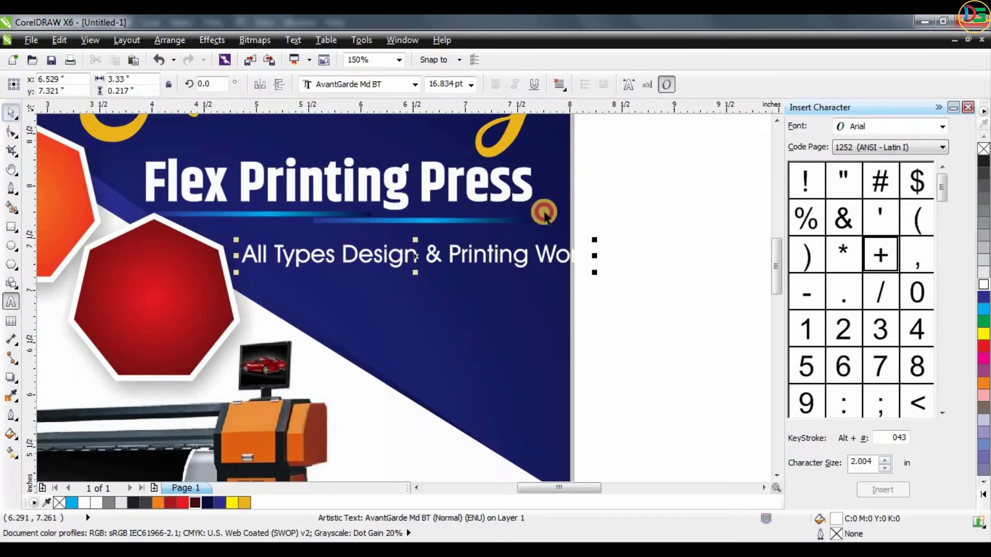
pyautogui.moveTo(589, 271); pyautogui.dragTo(595, 268)
pyautogui.moveTo(459, 252); pyautogui.dragTo(543, 265)
pyautogui.click(512, 259)
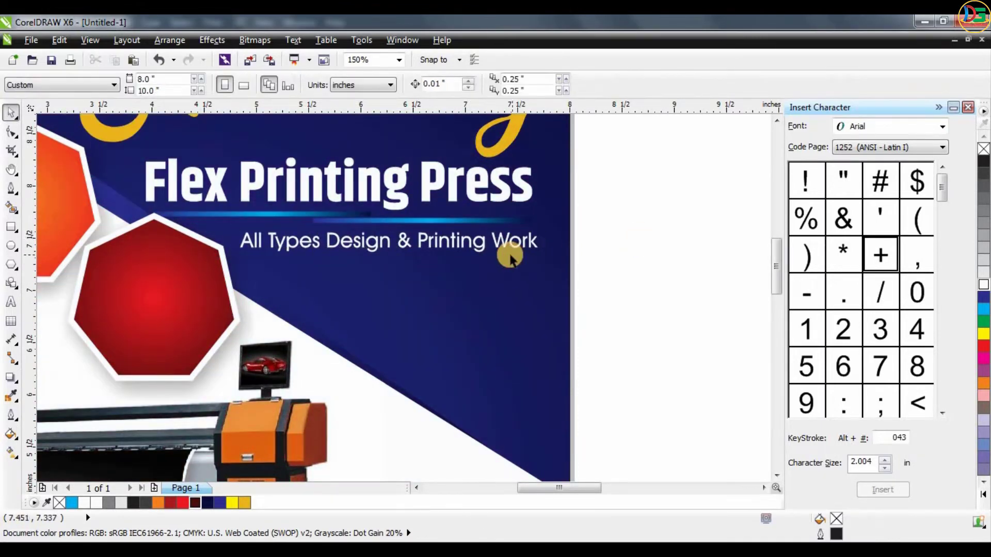
pyautogui.scroll(-5, 511, 258)
# - Set the services list beside the page to the Khand font in bold
pyautogui.moveTo(454, 215)
pyautogui.mouseDown()
pyautogui.moveTo(454, 206)
pyautogui.moveTo(143, 167)
pyautogui.moveTo(443, 202)
pyautogui.mouseUp()
pyautogui.click(390, 84)
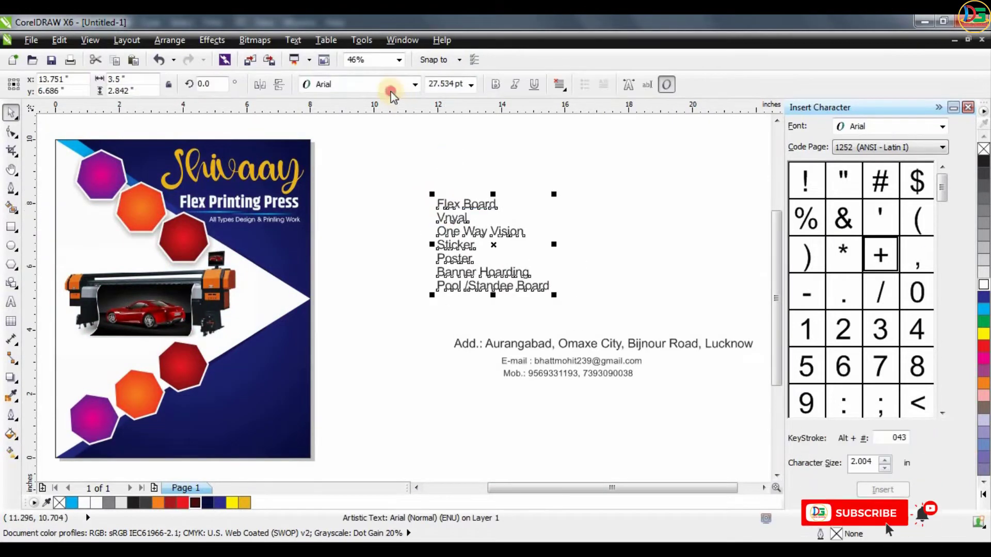
pyautogui.write('Khand')
pyautogui.press('Return')
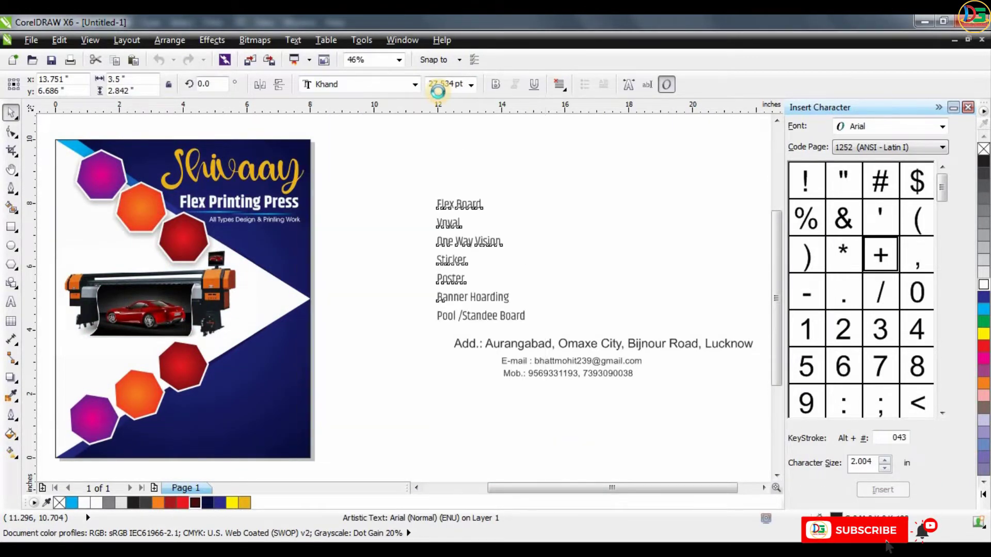
pyautogui.click(495, 85)
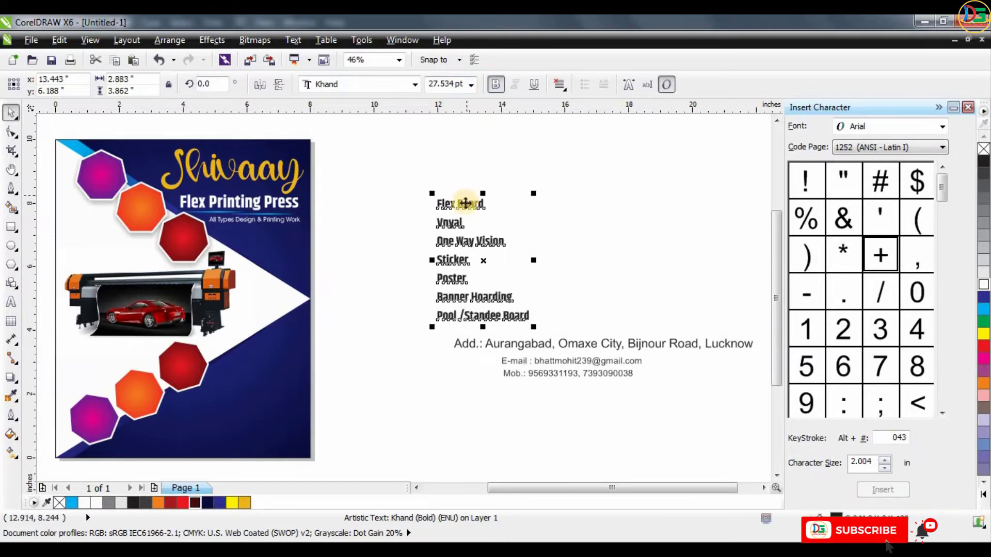
# - Cut the first line, "Flex Board", out of the services list
pyautogui.scroll(2, 466, 191)
pyautogui.doubleClick(428, 209)
pyautogui.moveTo(428, 208); pyautogui.dragTo(505, 206)
pyautogui.hotkey('ctrl', 'c')
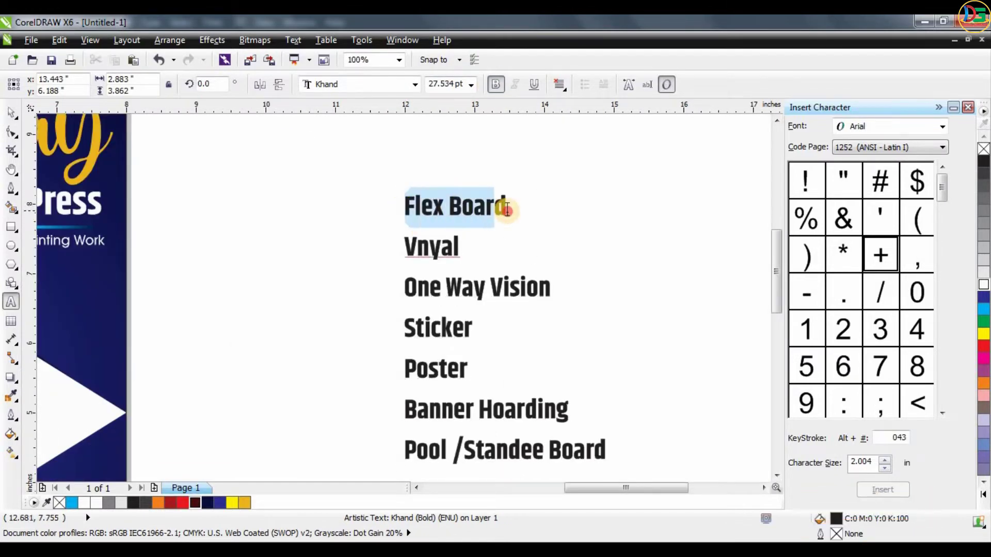
pyautogui.press('Delete')
pyautogui.scroll(-2, 559, 237)
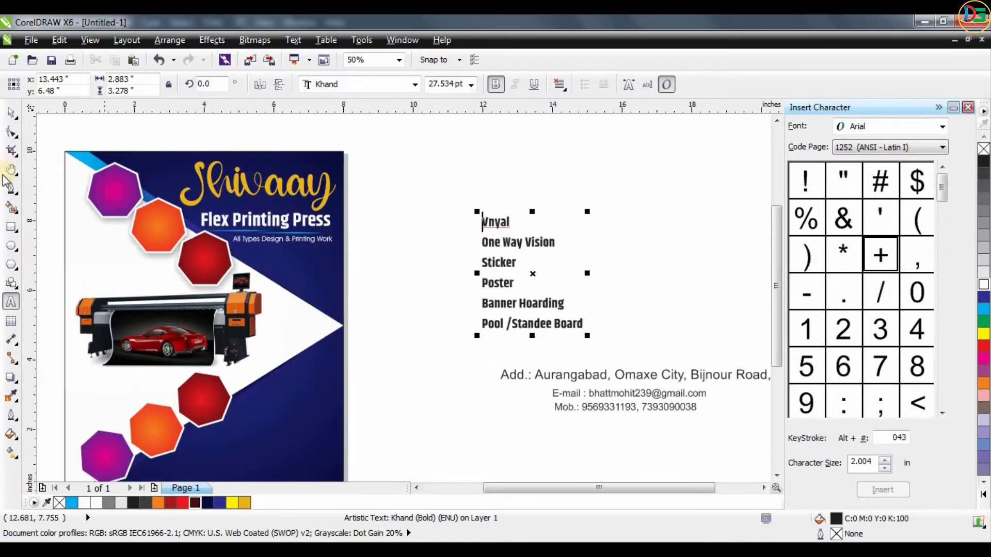
pyautogui.click(12, 114)
# - Place a copy of the Flex Printing Press title on the magenta polygon and replace its text with the cut "Flex Board"
pyautogui.scroll(2, 100, 188)
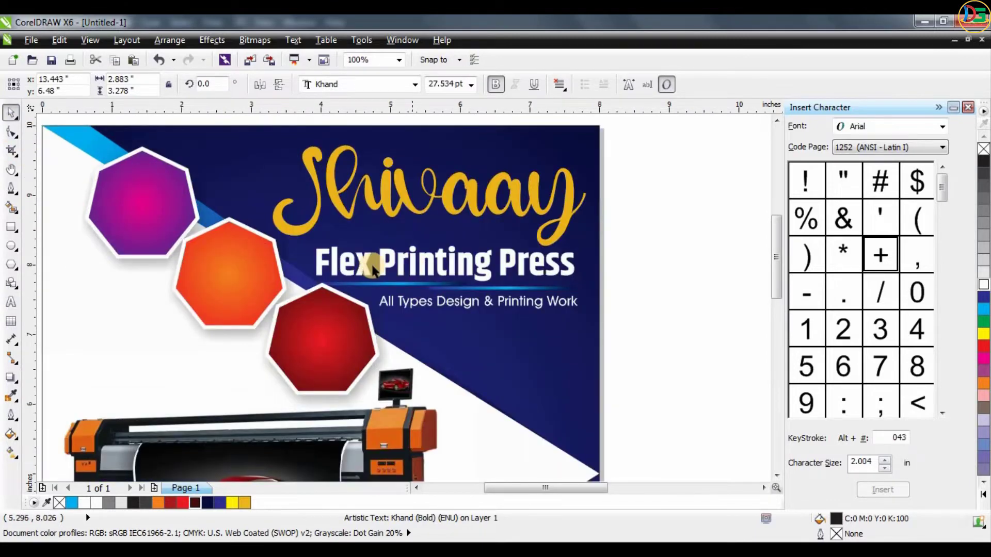
pyautogui.moveTo(363, 266); pyautogui.dragTo(161, 207)
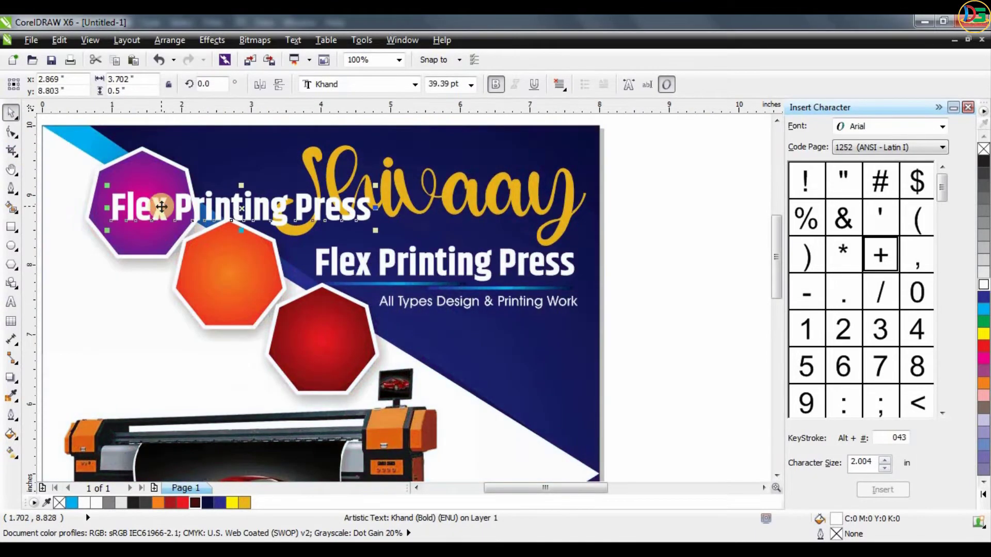
pyautogui.hotkey('ctrl', 'a')
pyautogui.hotkey('ctrl', 'v')
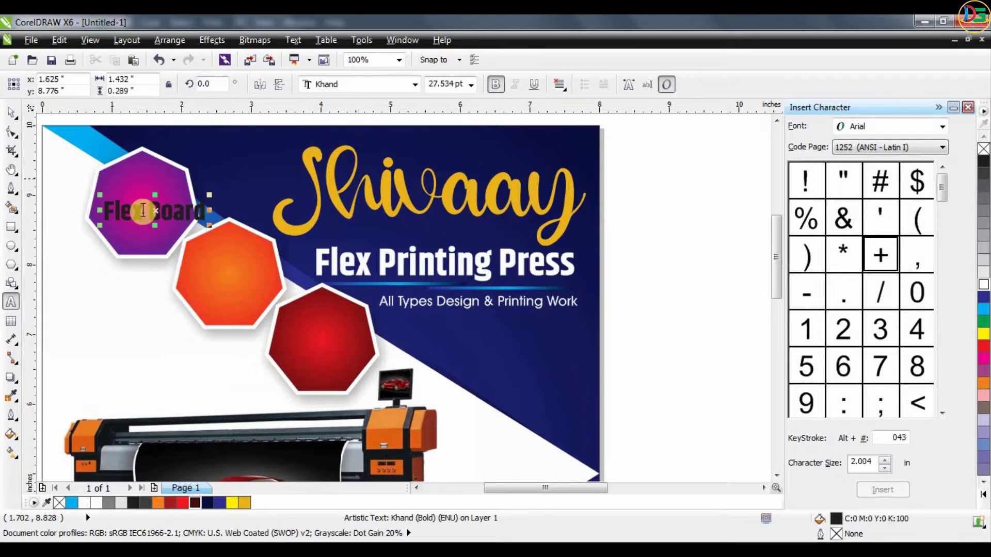
# - Split the "Flex Board" label into two lines and tighten its line spacing
pyautogui.click(147, 211)
pyautogui.press('Return')
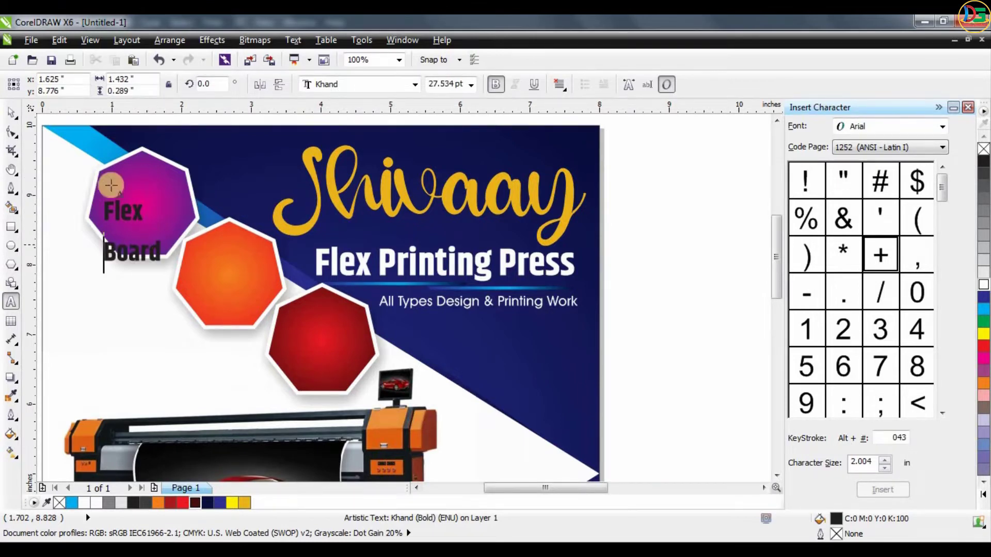
pyautogui.click(12, 132)
pyautogui.moveTo(100, 271); pyautogui.dragTo(100, 250)
pyautogui.click(12, 112)
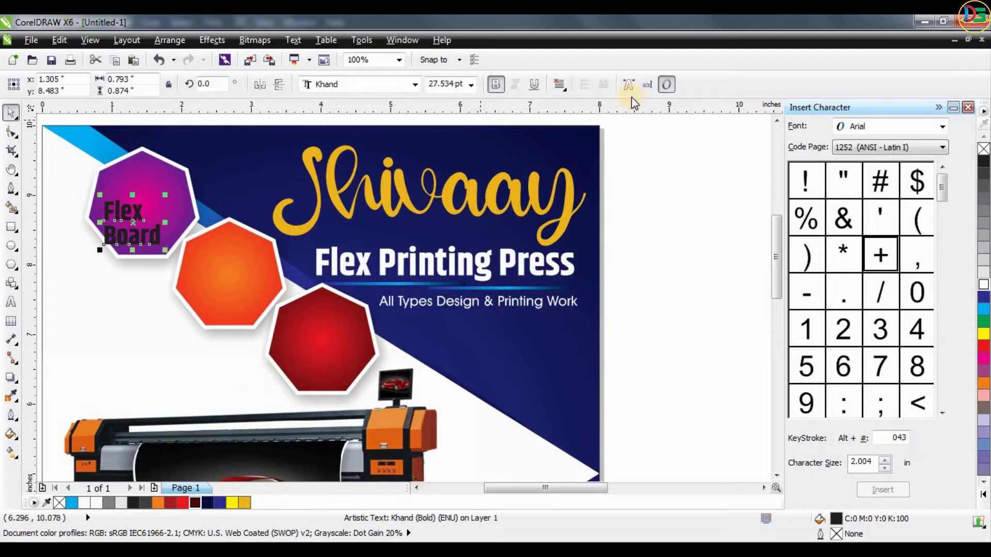
# - Centre-align the "Flex Board" label, enlarge it to about 36 pt, fit it inside the magenta polygon and colour it white
pyautogui.click(559, 85)
pyautogui.click(589, 135)
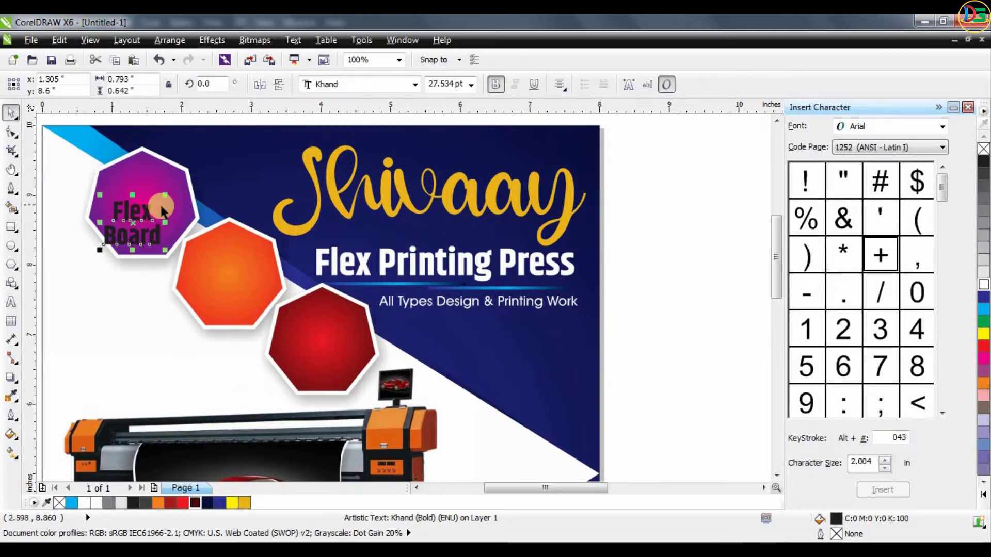
pyautogui.moveTo(140, 198)
pyautogui.mouseDown()
pyautogui.moveTo(186, 162)
pyautogui.moveTo(153, 190)
pyautogui.mouseUp()
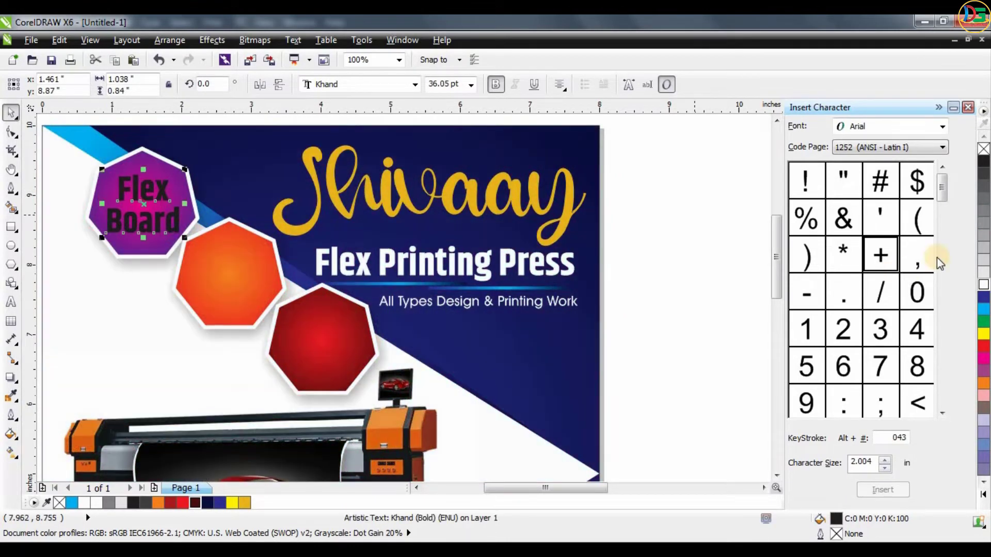
# - Cut "Vnyal" from the services list and place it on the upper orange polygon in white at about 41 pt
pyautogui.scroll(-1, 123, 274)
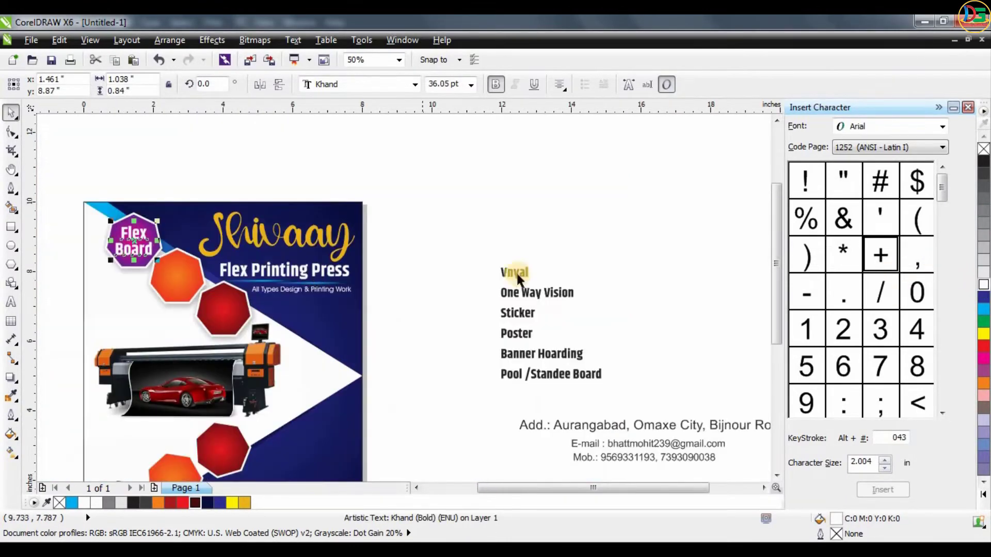
pyautogui.moveTo(511, 285); pyautogui.dragTo(502, 276)
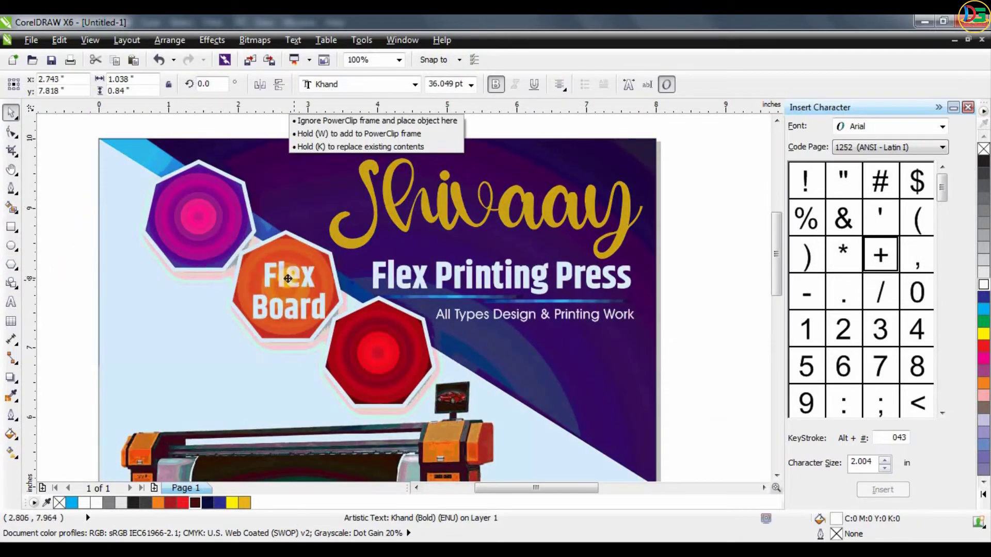
pyautogui.moveTo(258, 320); pyautogui.dragTo(293, 278)
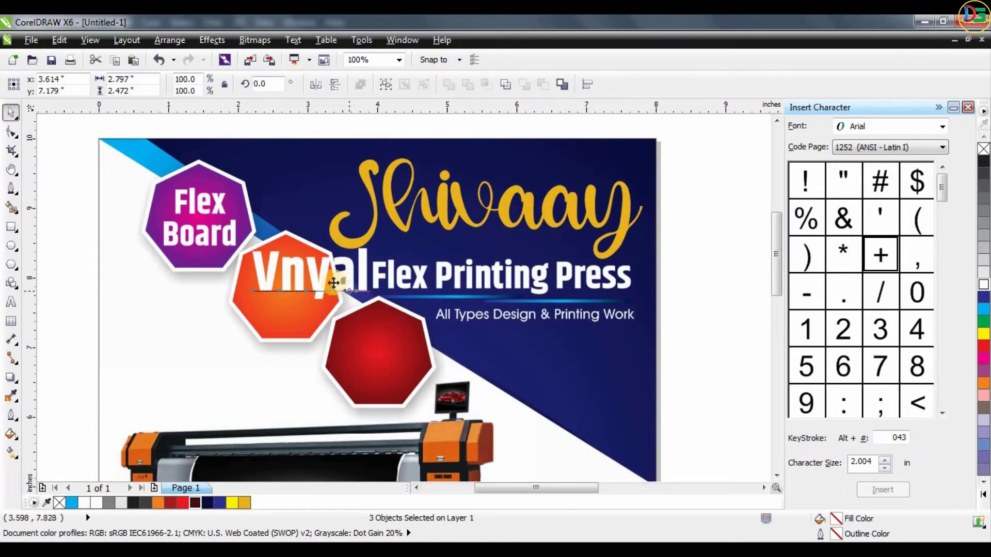
pyautogui.moveTo(349, 248); pyautogui.dragTo(326, 269)
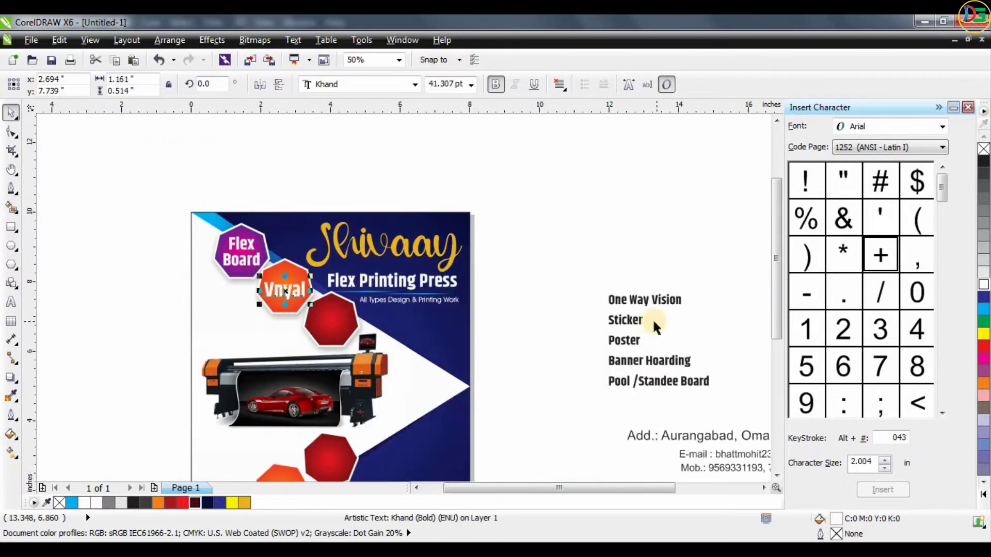
# - Move "One Way Vision" from the services list to the upper red polygon and split it into three lines
pyautogui.moveTo(606, 300); pyautogui.dragTo(684, 302)
pyautogui.press('Delete')
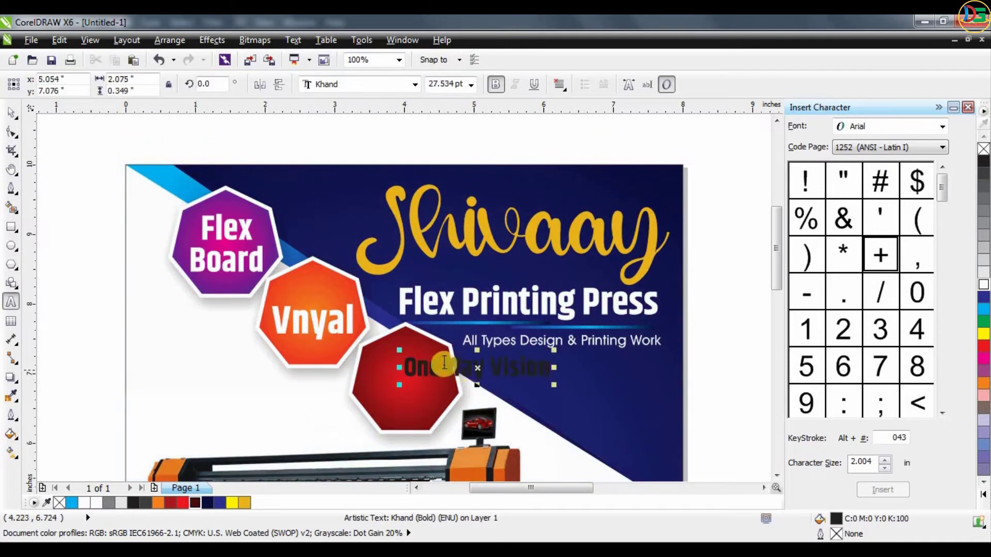
pyautogui.press('Return')
pyautogui.click(449, 408)
pyautogui.press('Return')
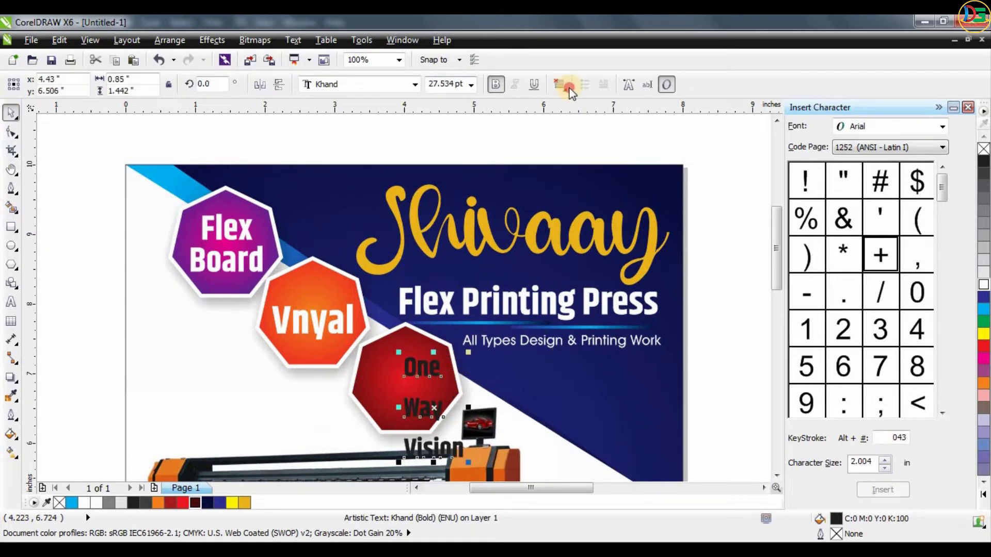
# - Centre-align the "One Way Vision" label, tighten its line spacing, fit it inside the red polygon and colour it white
pyautogui.click(568, 88)
pyautogui.click(590, 135)
pyautogui.press('F10')
pyautogui.moveTo(401, 462); pyautogui.dragTo(401, 430)
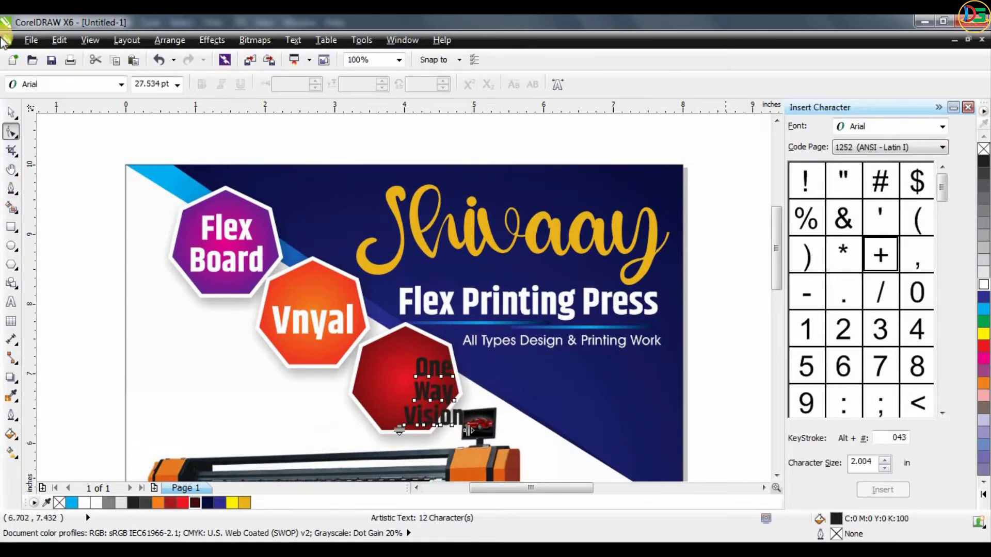
pyautogui.click(9, 112)
pyautogui.moveTo(434, 394); pyautogui.dragTo(405, 381)
pyautogui.click(984, 284)
# - Bring the services list closer to the page and cut its "Sticker" line
pyautogui.scroll(-1, 435, 265)
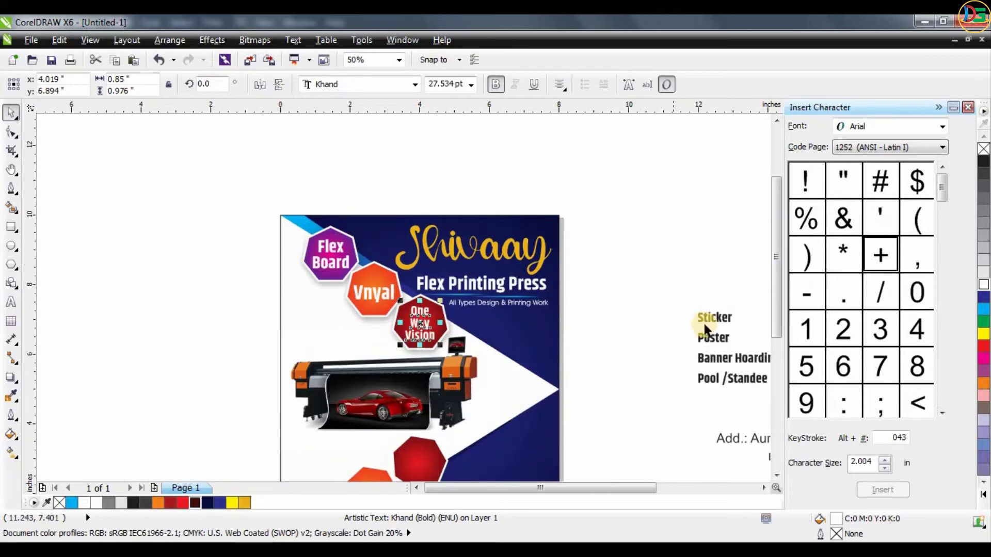
pyautogui.moveTo(705, 330); pyautogui.dragTo(587, 342)
pyautogui.moveTo(589, 304); pyautogui.dragTo(601, 334)
pyautogui.press('F8')
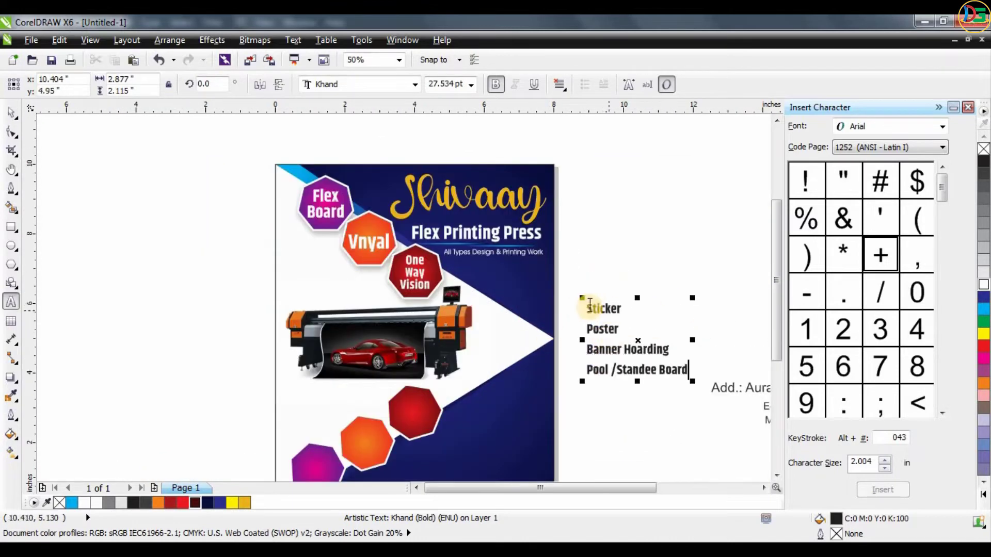
pyautogui.press('Delete')
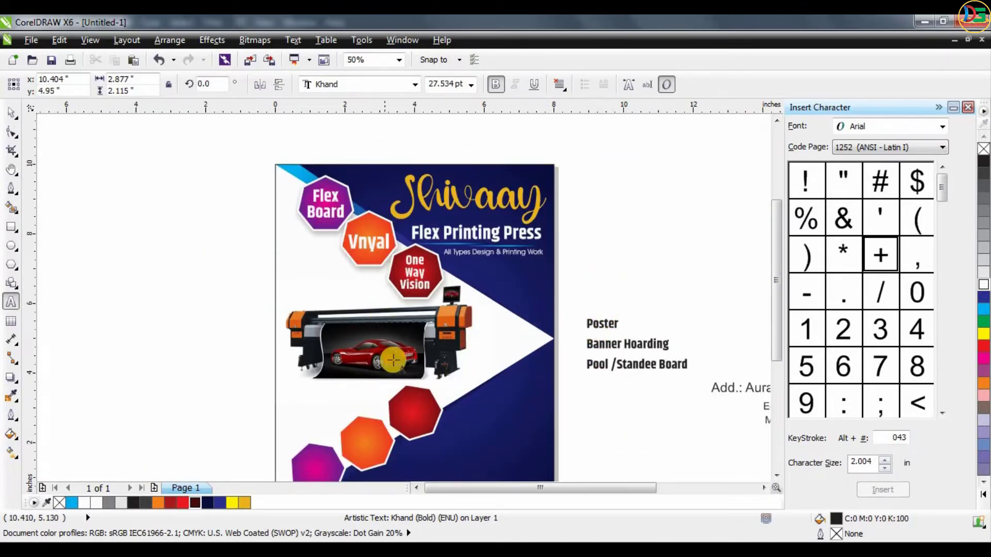
# - Place a copy of the "One Way Vision" label on the lower red polygon and replace its text with "Sticker/" and "Poster" on two lines
pyautogui.click(10, 115)
pyautogui.moveTo(419, 267); pyautogui.dragTo(418, 389)
pyautogui.hotkey('ctrl', 'z')
pyautogui.click(417, 262)
pyautogui.press('F8')
pyautogui.hotkey('ctrl', 'a')
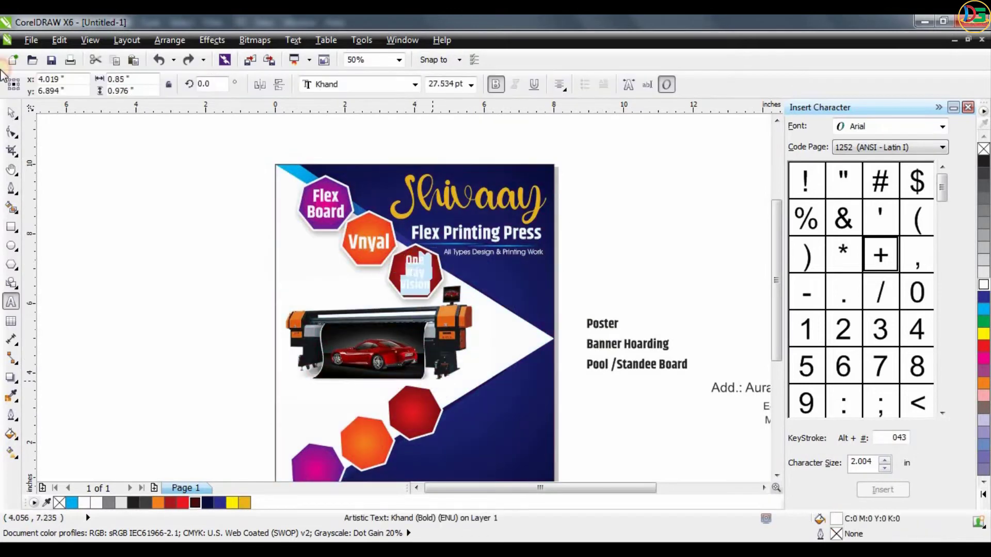
pyautogui.moveTo(413, 289); pyautogui.dragTo(412, 431)
pyautogui.scroll(1, 416, 426)
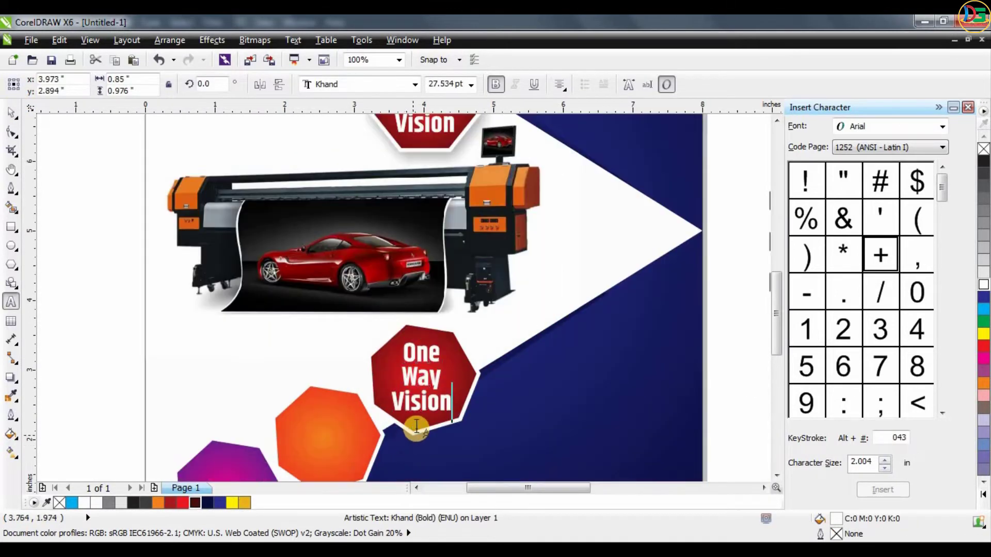
pyautogui.hotkey('ctrl', 'a')
pyautogui.write('Sticker')
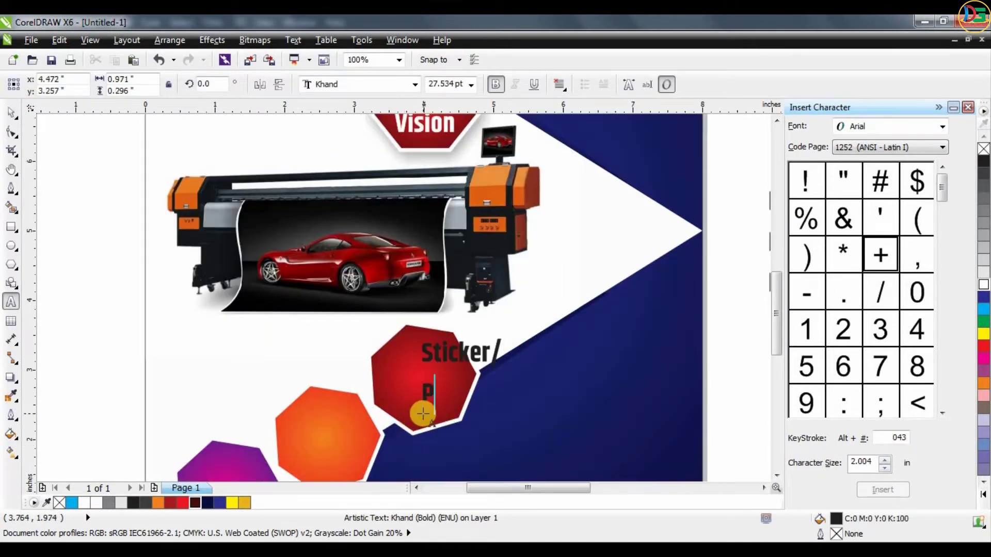
# - Centre-align the "Sticker/Poster" label, tighten its line spacing, fit it inside the lower red polygon and colour it white
pyautogui.click(560, 86)
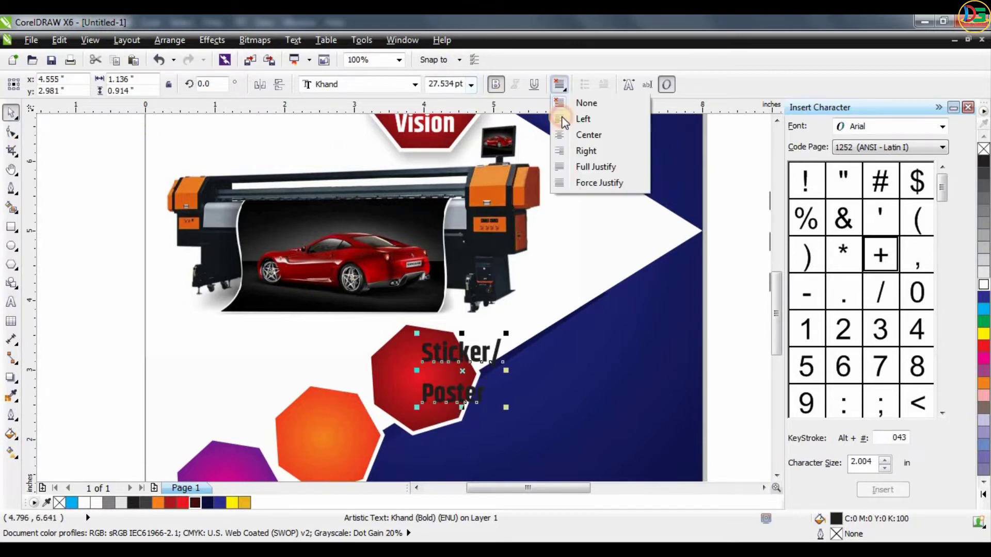
pyautogui.click(588, 134)
pyautogui.click(11, 132)
pyautogui.moveTo(420, 409)
pyautogui.mouseDown()
pyautogui.moveTo(422, 377)
pyautogui.moveTo(412, 392)
pyautogui.mouseUp()
pyautogui.press('space')
pyautogui.click(984, 285)
# - Cut the "Banner Hoarding" line out of the services list
pyautogui.scroll(-1, 447, 311)
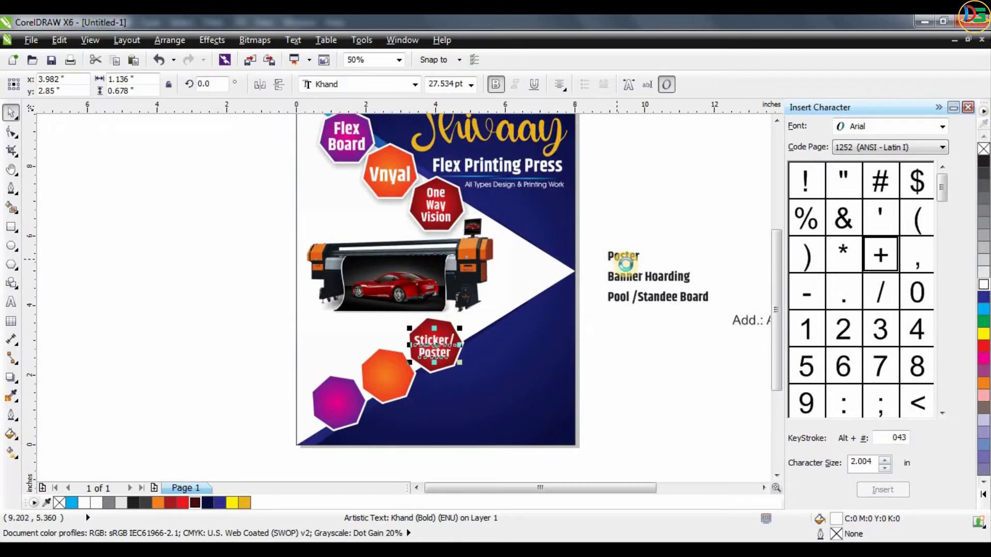
pyautogui.press('F8')
pyautogui.click(657, 277)
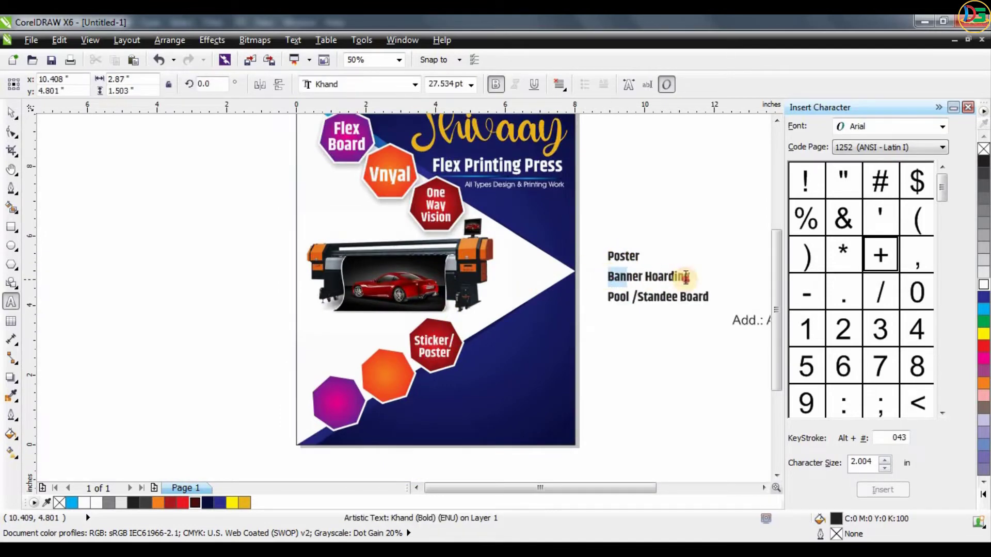
pyautogui.moveTo(686, 278); pyautogui.dragTo(695, 279)
pyautogui.hotkey('ctrl', 'x')
# - Place a copy of the "Sticker/Poster" label on the lower orange polygon and replace its text with the cut "Banner Hoarding"
pyautogui.scroll(1, 479, 465)
pyautogui.hotkey('ctrl', 'space')
pyautogui.moveTo(390, 221); pyautogui.dragTo(294, 284)
pyautogui.rightClick(295, 284)
pyautogui.press('F8')
pyautogui.click(293, 279)
pyautogui.hotkey('ctrl', 'a')
pyautogui.hotkey('ctrl', 'v')
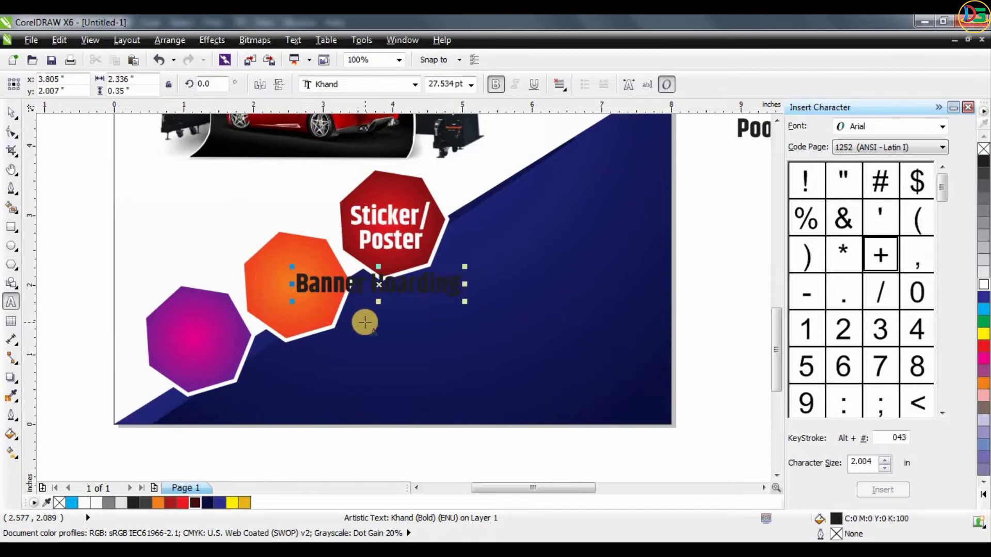
# - Format "Banner Hoarding" as two centred white lines with tight line spacing and fit it inside the orange polygon
pyautogui.click(365, 322)
pyautogui.press('Return')
pyautogui.click(11, 112)
pyautogui.click(984, 284)
pyautogui.click(11, 132)
pyautogui.moveTo(292, 342); pyautogui.dragTo(292, 314)
pyautogui.click(11, 112)
pyautogui.click(560, 85)
pyautogui.click(574, 135)
pyautogui.moveTo(359, 294); pyautogui.dragTo(311, 282)
# - Cut "Pool /Standee Board" from the services list and delete the leftover "Poster" text
pyautogui.scroll(-2, 311, 282)
pyautogui.scroll(2, 435, 253)
pyautogui.click(486, 226)
pyautogui.press('F8')
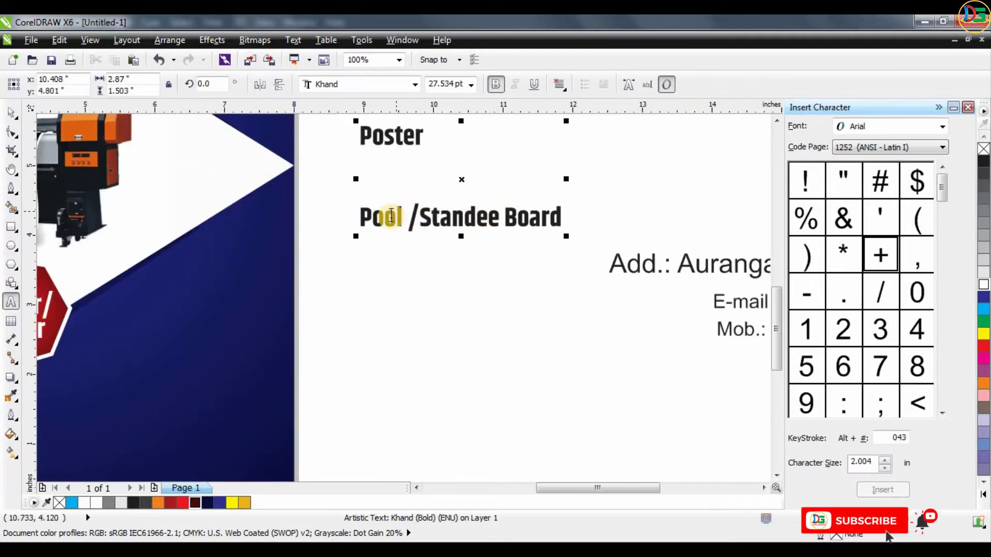
pyautogui.tripleClick(381, 217)
pyautogui.moveTo(360, 217); pyautogui.dragTo(597, 222)
pyautogui.hotkey('ctrl', 'x')
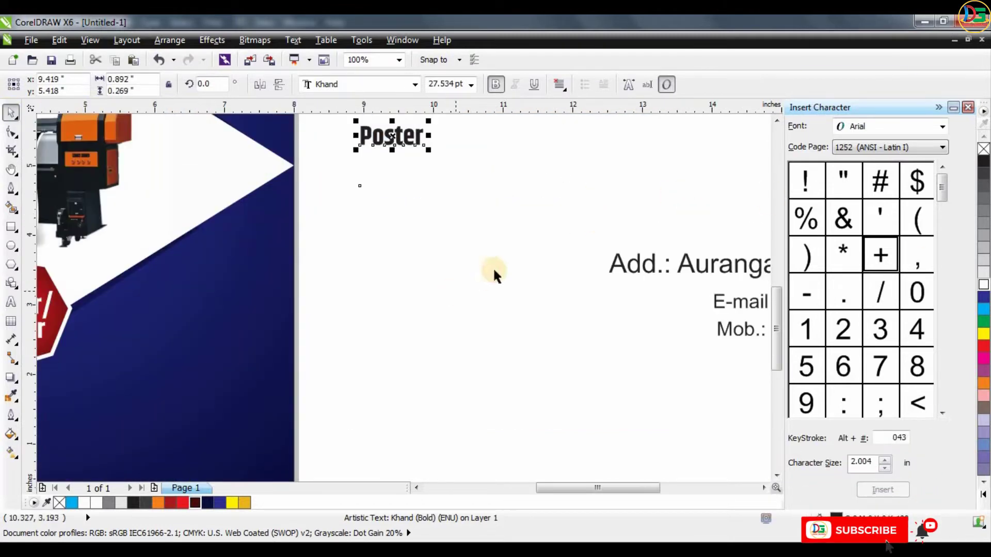
pyautogui.press('Delete')
# - Place a copy of the "Banner Hoarding" label on the lower magenta polygon and replace its text with the cut "Pool /Standee Board"
pyautogui.scroll(-1, 612, 325)
pyautogui.scroll(1, 196, 404)
pyautogui.moveTo(334, 287); pyautogui.dragTo(238, 337)
pyautogui.rightClick(237, 338)
pyautogui.press('F8')
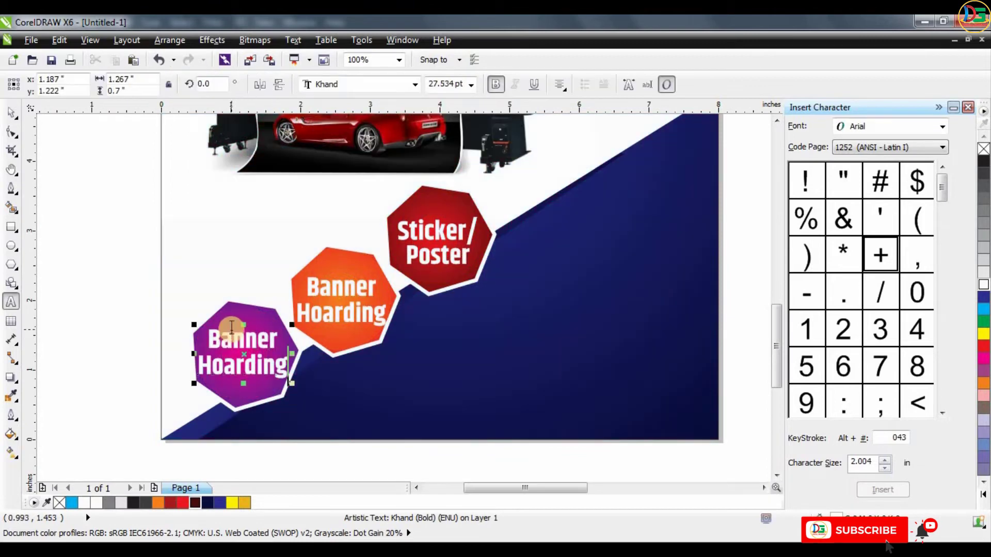
pyautogui.hotkey('ctrl', 'a')
pyautogui.hotkey('ctrl', 'v')
# - Remove the slash from the new label and set "Pool", "Standee" and "Board" on three centred lines
pyautogui.click(295, 339)
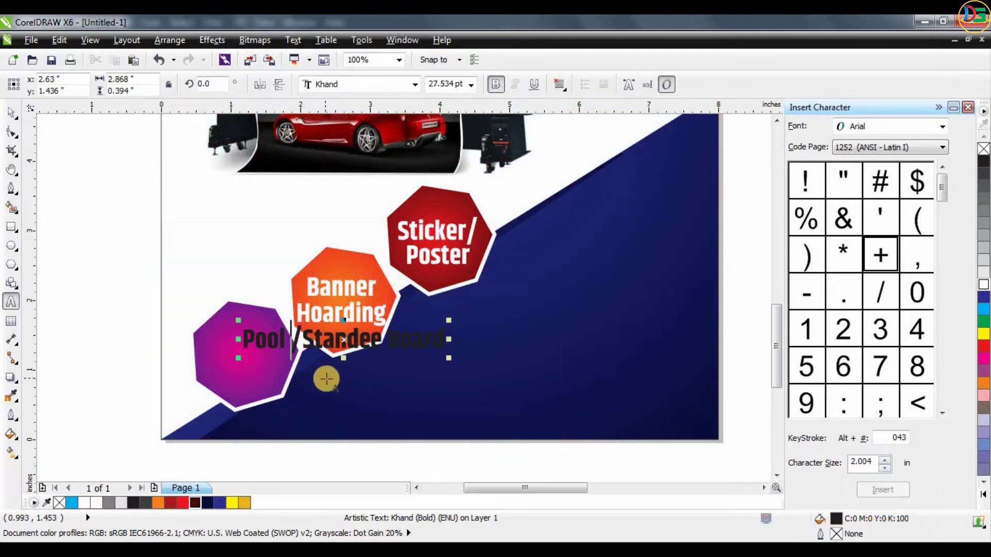
pyautogui.press('Return')
pyautogui.scroll(1, 327, 380)
pyautogui.click(564, 89)
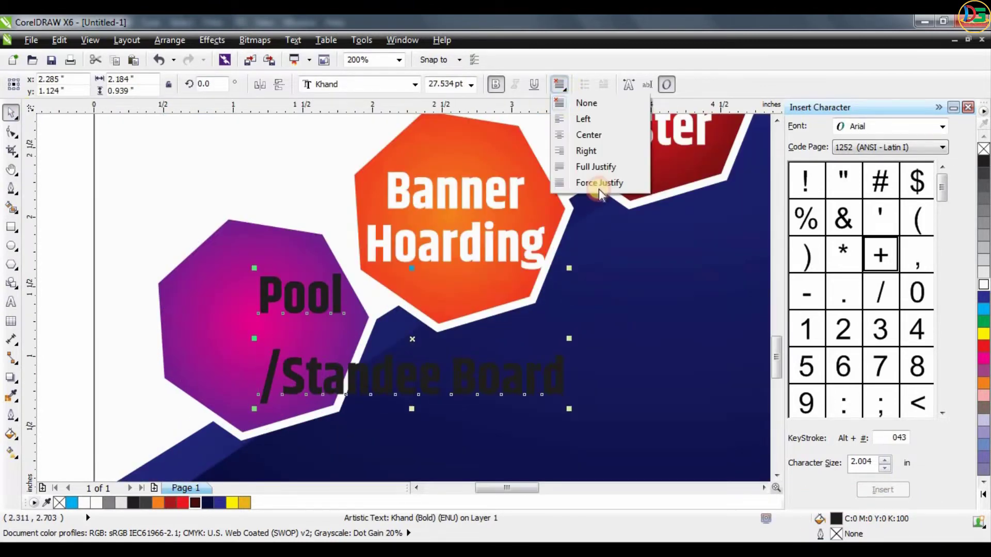
pyautogui.click(565, 135)
pyautogui.moveTo(400, 298); pyautogui.dragTo(270, 297)
pyautogui.click(149, 375)
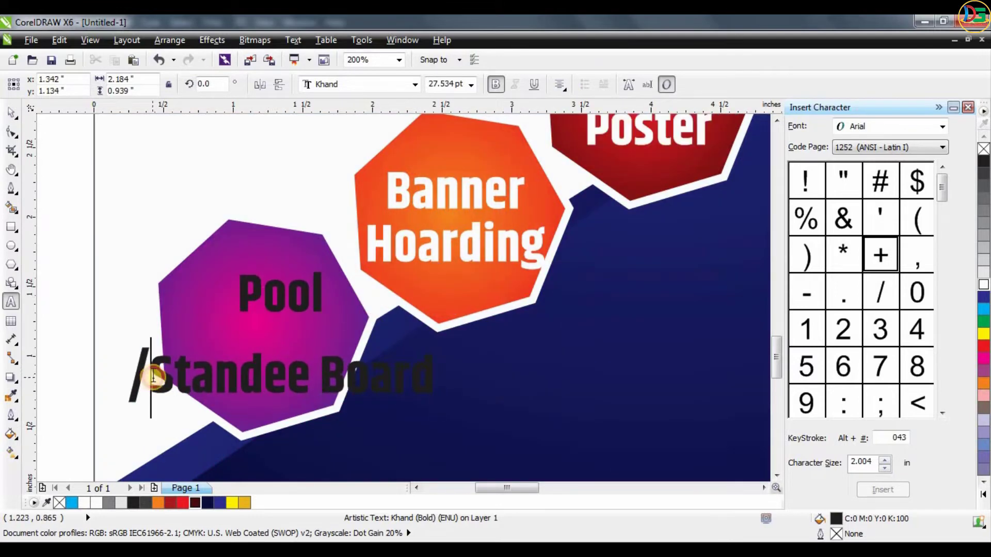
pyautogui.press('BackSpace')
pyautogui.click(299, 379)
pyautogui.press('Delete')
pyautogui.press('Return')
# - Tighten the line spacing of the "Pool Standee Board" label, centre it inside the lower magenta polygon and colour it white
pyautogui.click(13, 133)
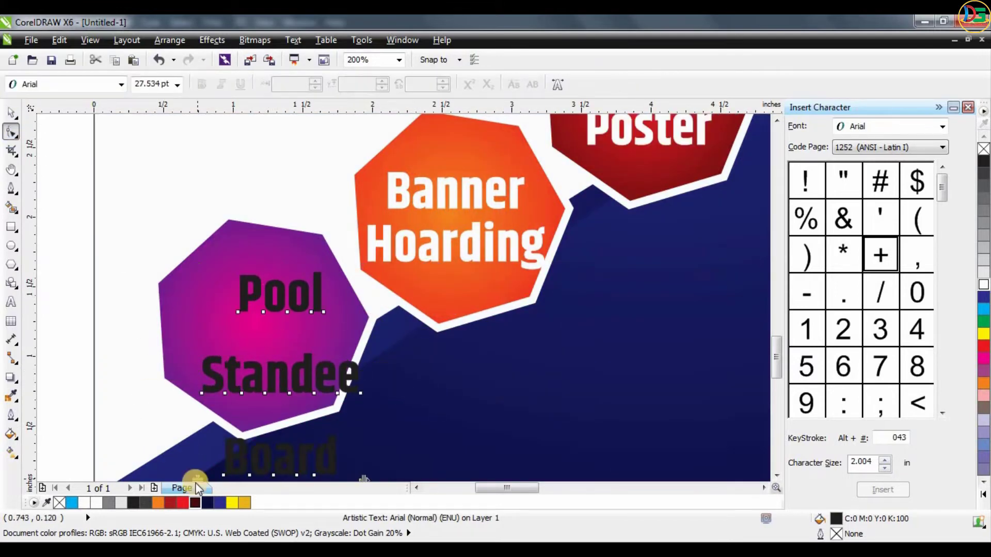
pyautogui.moveTo(196, 482); pyautogui.dragTo(196, 386)
pyautogui.click(12, 113)
pyautogui.moveTo(282, 334); pyautogui.dragTo(263, 318)
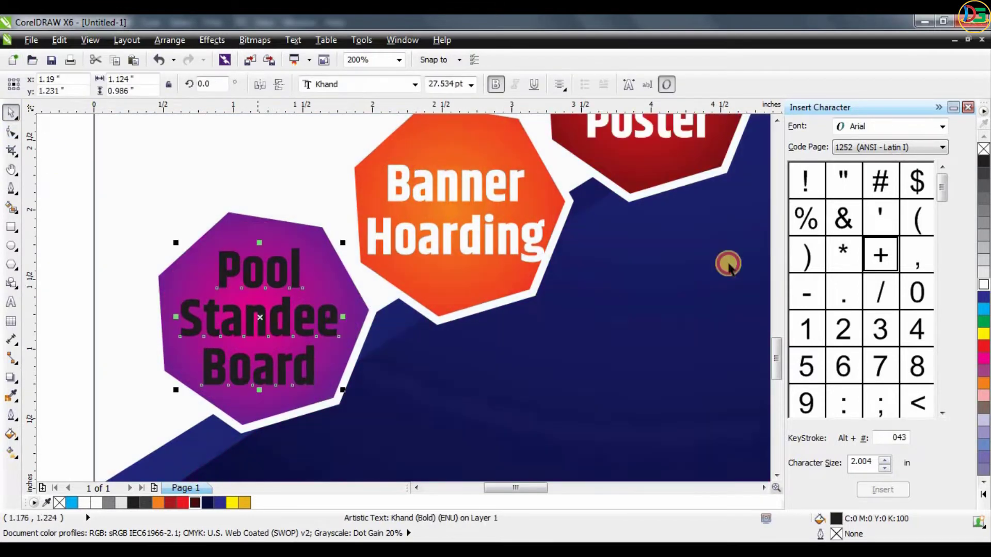
pyautogui.click(983, 285)
pyautogui.press('Right')
pyautogui.press('Right')
pyautogui.press('Right')
pyautogui.scroll(-1, 313, 263)
pyautogui.click(691, 250)
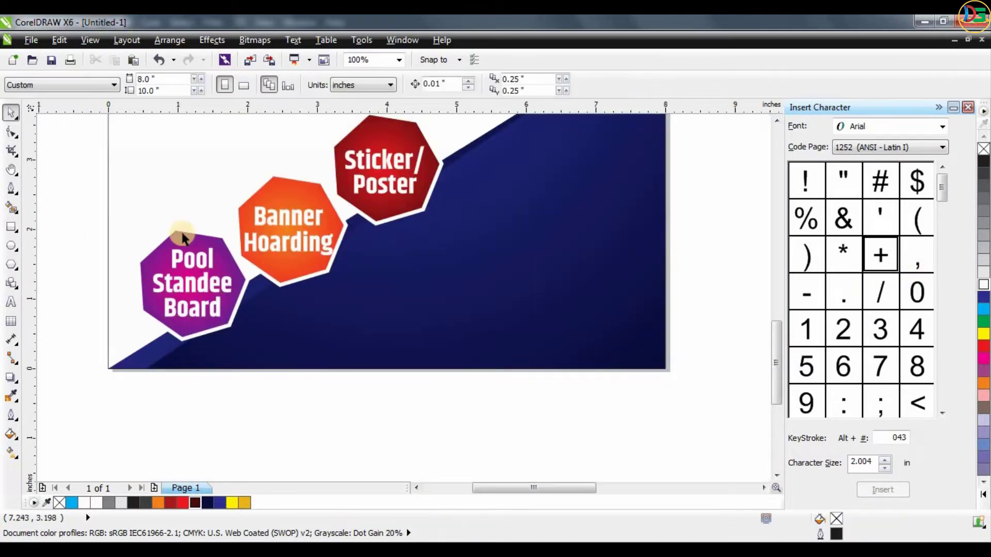
pyautogui.press('F4')
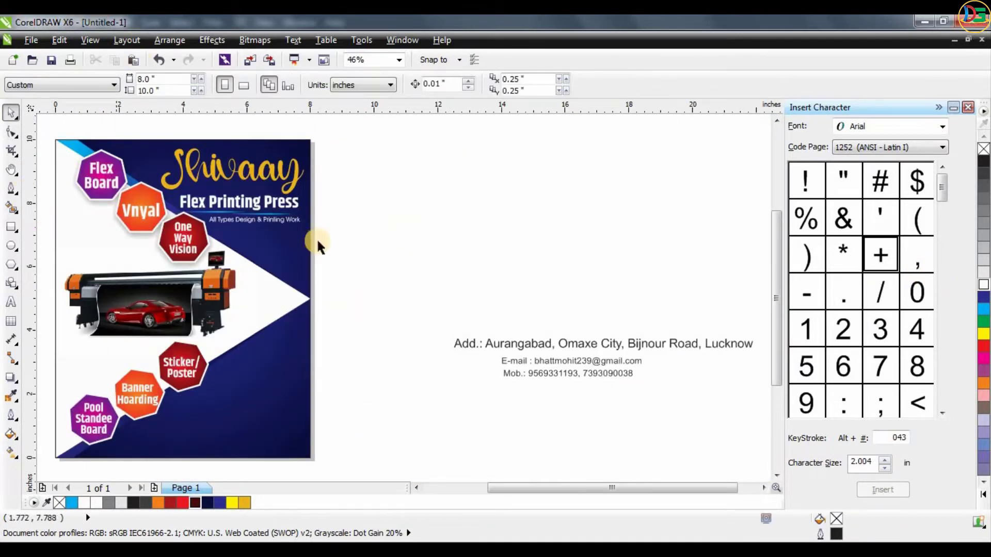
pyautogui.scroll(1, 417, 242)
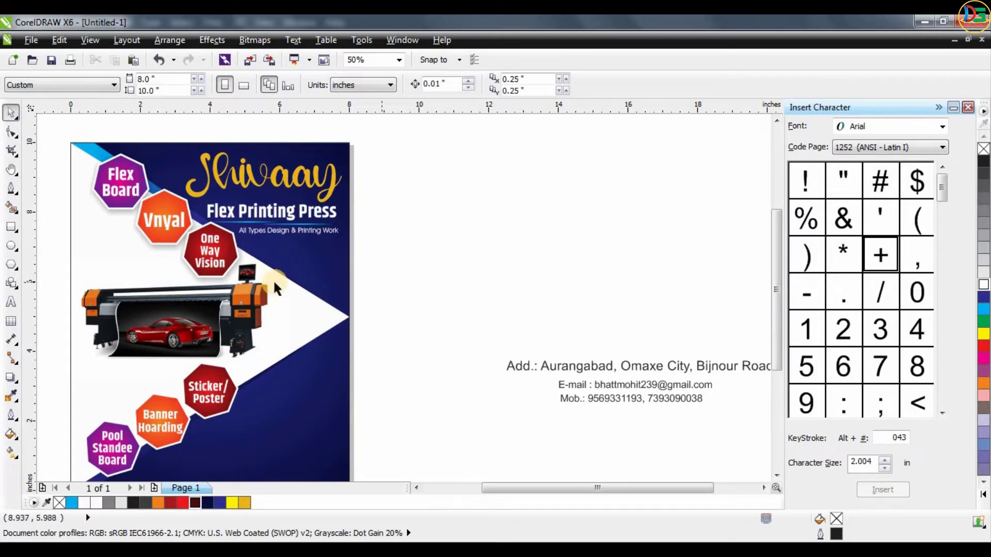
pyautogui.scroll(-1, 299, 317)
pyautogui.scroll(1, 310, 291)
pyautogui.click(431, 336)
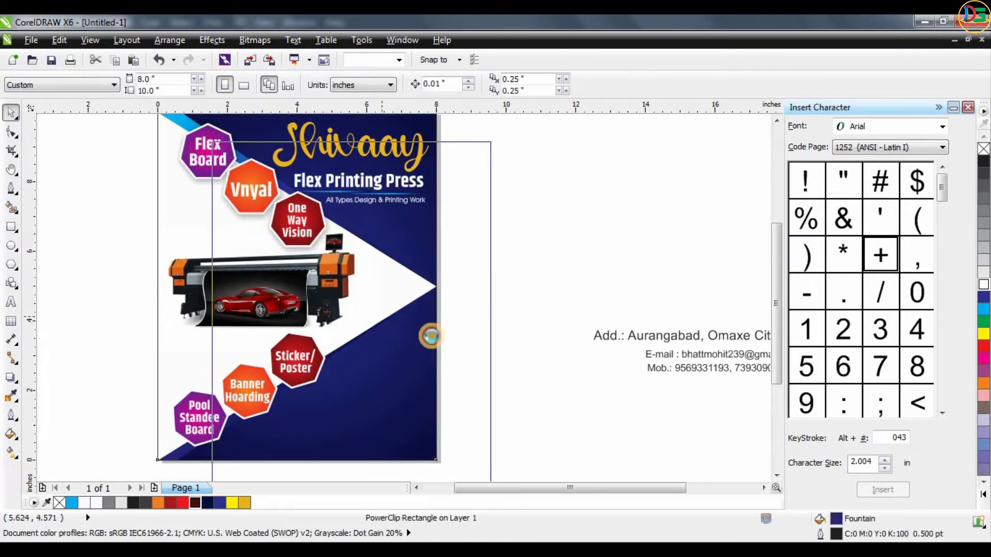
pyautogui.moveTo(431, 336); pyautogui.dragTo(420, 326)
pyautogui.hotkey('ctrl', 'z')
pyautogui.scroll(-1, 296, 190)
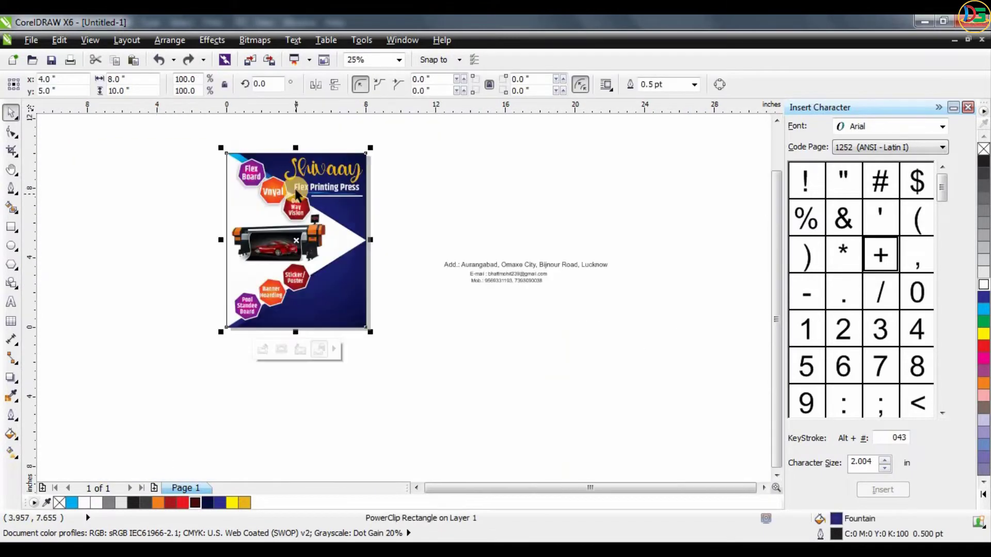
pyautogui.click(417, 207)
pyautogui.scroll(1, 287, 248)
pyautogui.click(314, 306)
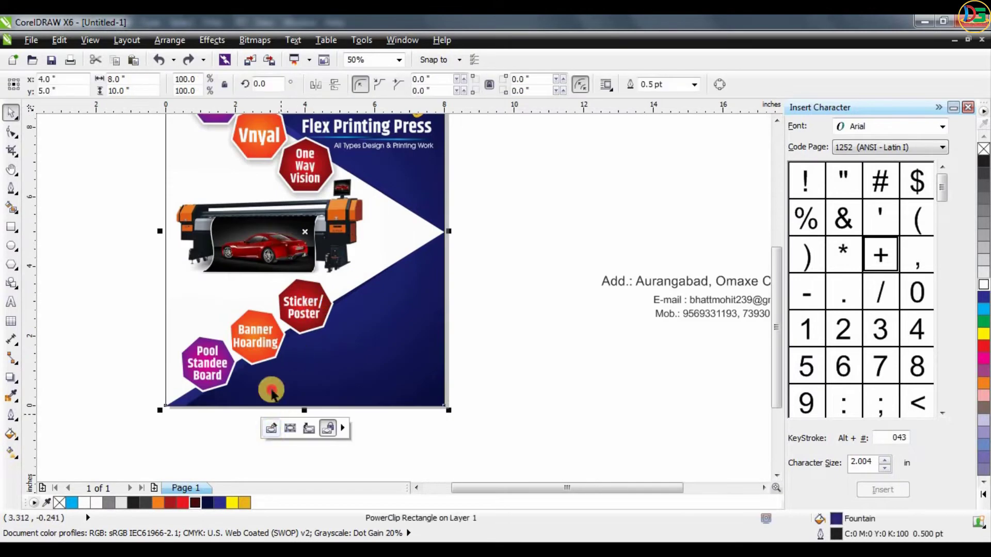
pyautogui.doubleClick(271, 392)
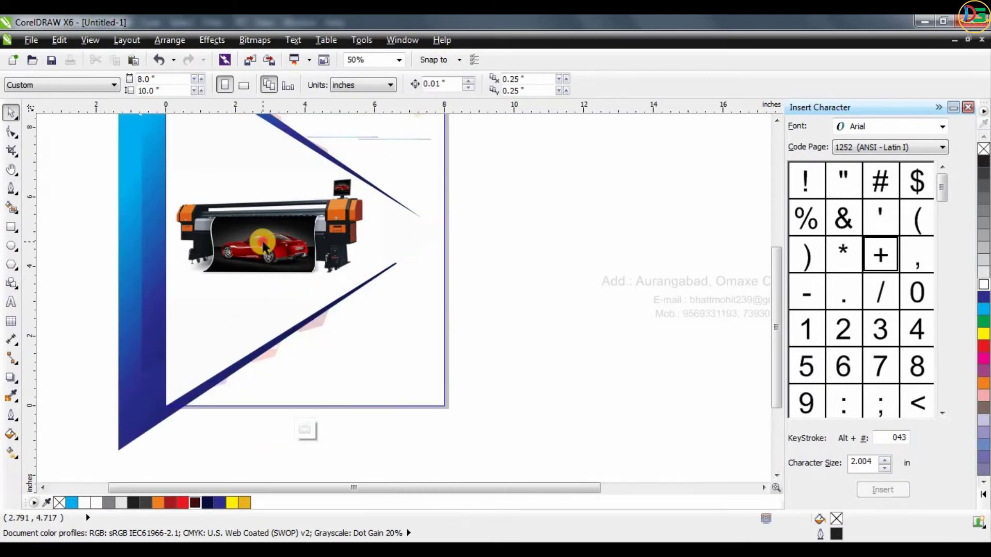
pyautogui.click(518, 234)
pyautogui.moveTo(249, 244); pyautogui.dragTo(254, 258)
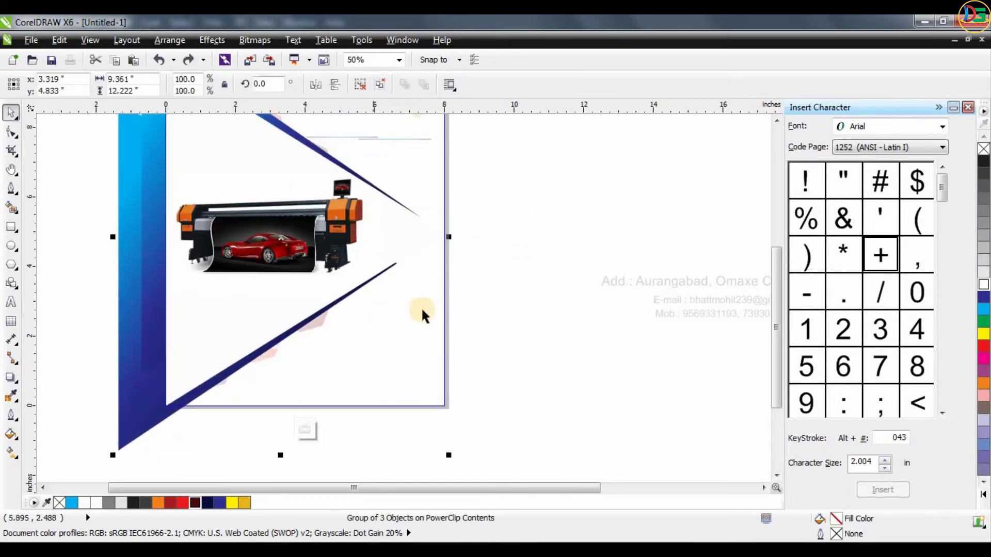
pyautogui.keyDown('ctrl'); pyautogui.click(508, 223); pyautogui.keyUp('ctrl')
# - Open the flyer's nested PowerClip contents for editing and place a copy of the printer image above the original
pyautogui.click(271, 227)
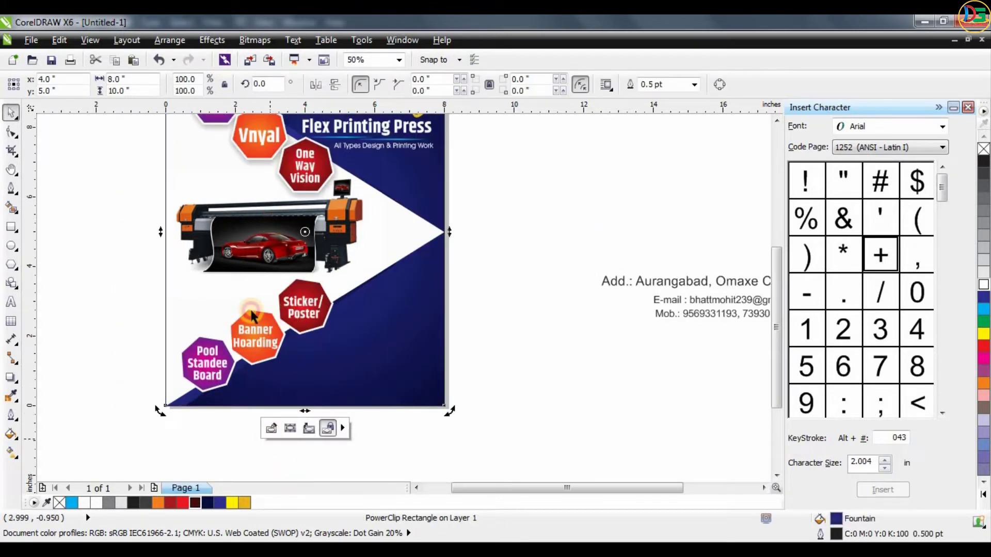
pyautogui.click(271, 428)
pyautogui.click(287, 326)
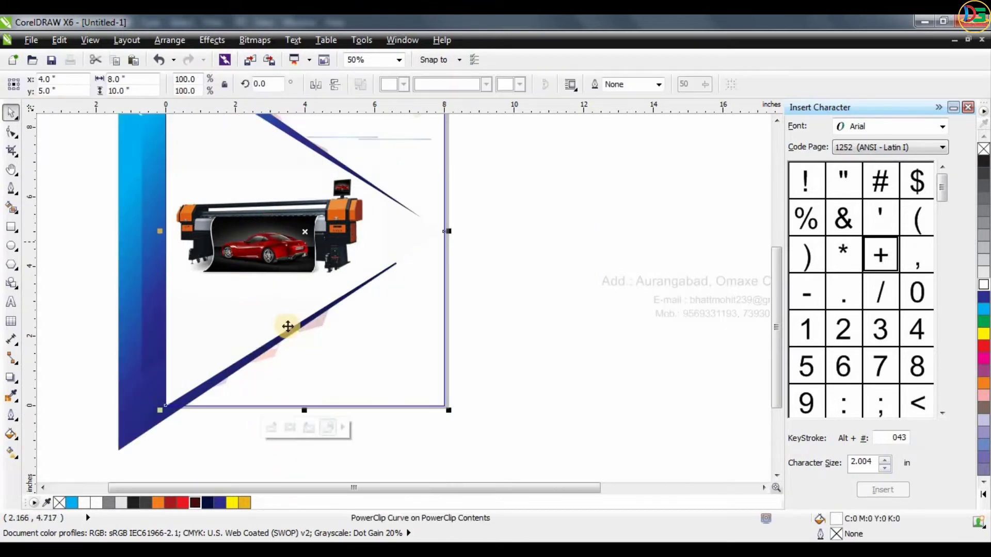
pyautogui.click(273, 431)
pyautogui.moveTo(282, 237); pyautogui.dragTo(258, 190)
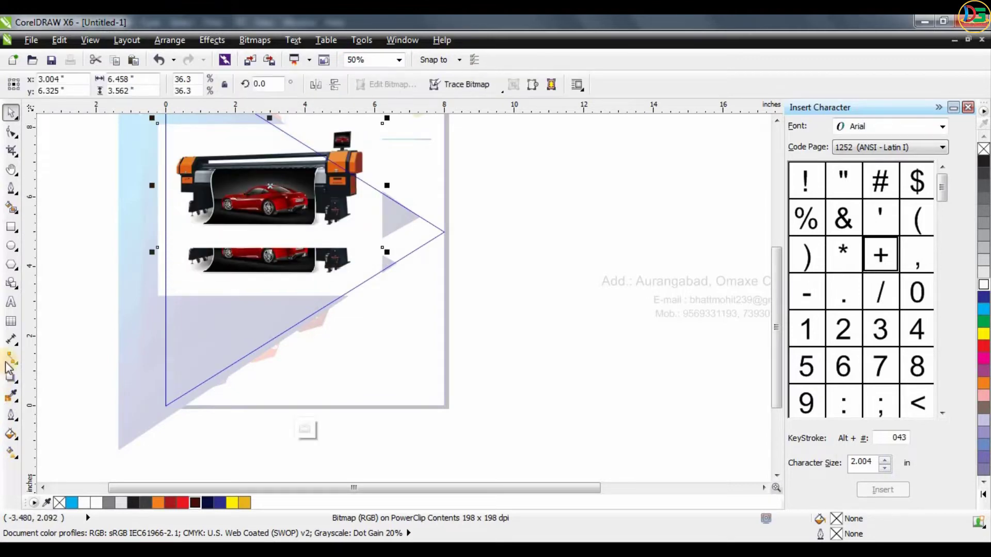
# - Apply a linear transparency to the upper printer copy and move it to about x 2.44, y 7.36 inches
pyautogui.click(10, 374)
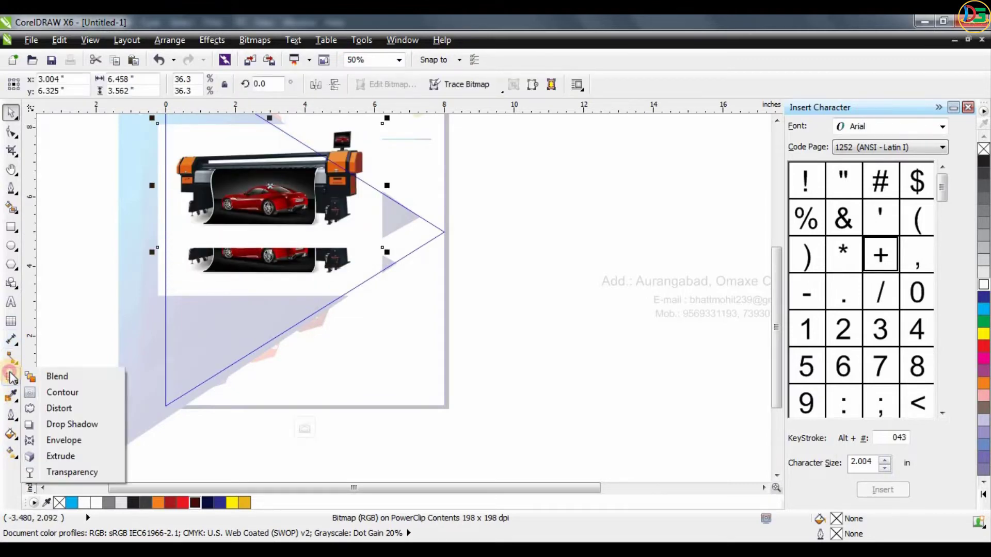
pyautogui.click(58, 471)
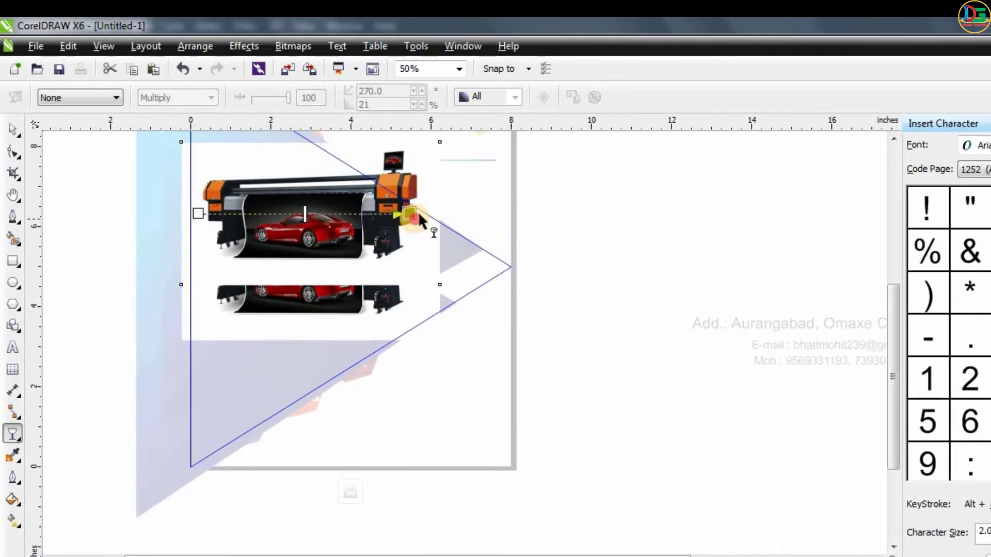
pyautogui.moveTo(421, 221); pyautogui.dragTo(415, 214)
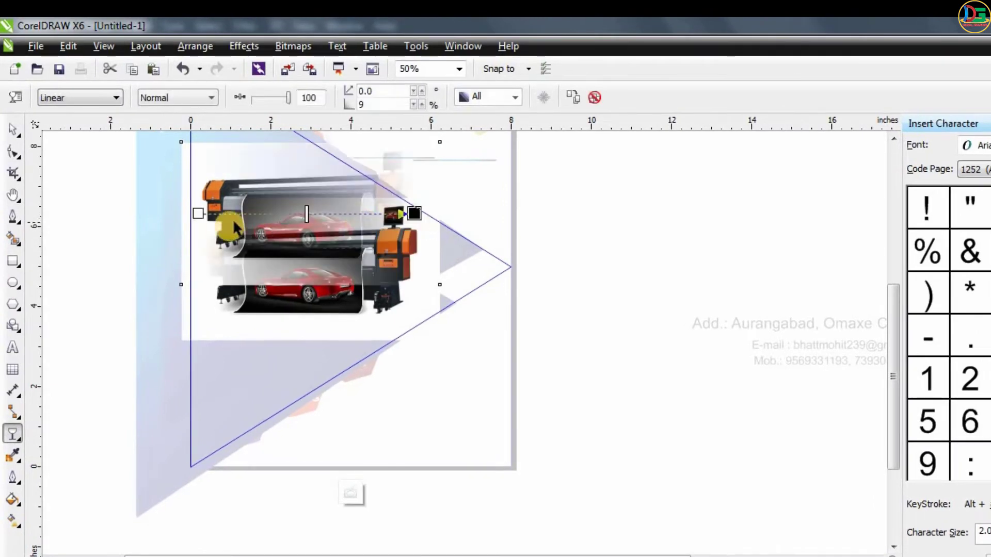
pyautogui.moveTo(196, 216); pyautogui.dragTo(44, 209)
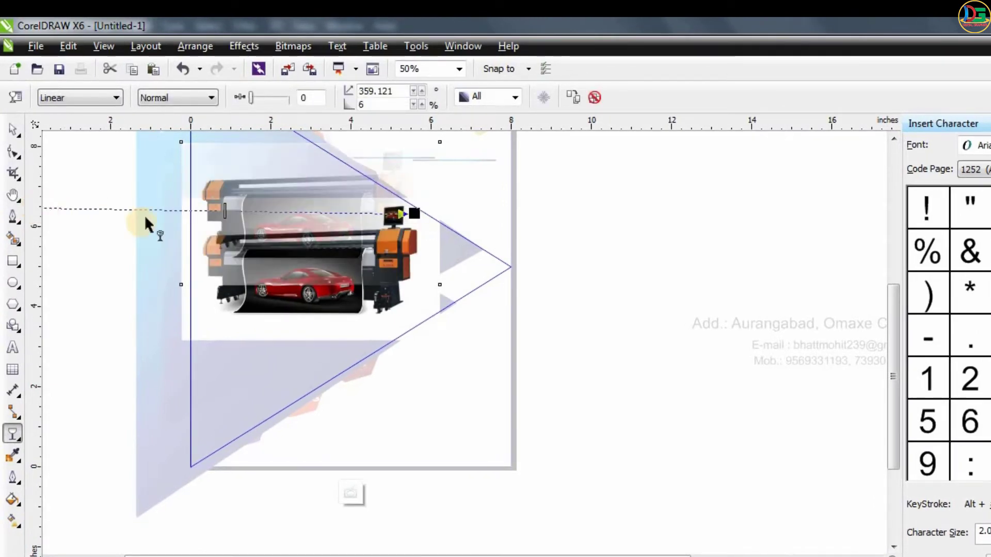
pyautogui.click(11, 130)
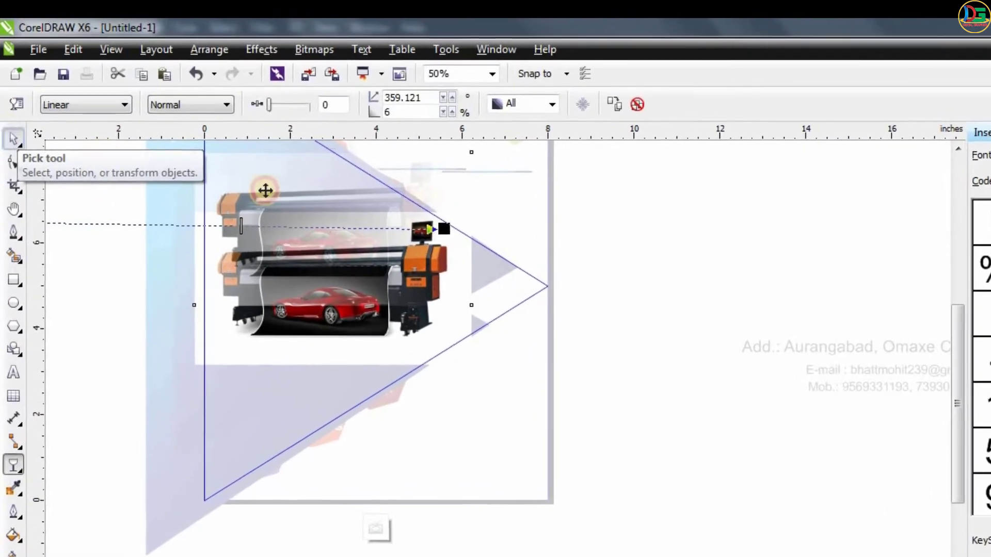
pyautogui.moveTo(264, 180)
pyautogui.mouseDown()
pyautogui.moveTo(252, 139)
pyautogui.moveTo(275, 182)
pyautogui.mouseUp()
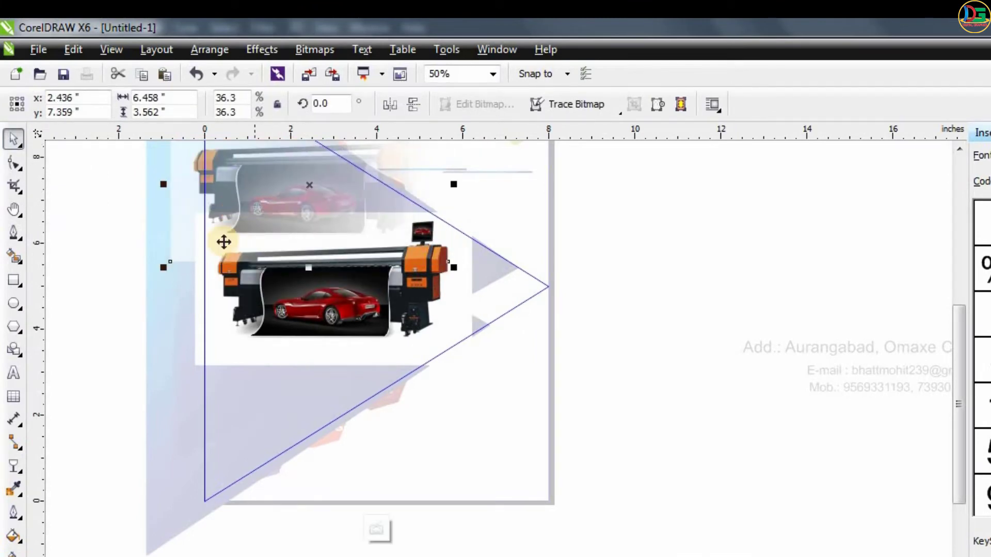
# - Adjust the end node of the printer copy's linear transparency and set it to 100
pyautogui.click(14, 467)
pyautogui.click(196, 277)
pyautogui.click(296, 105)
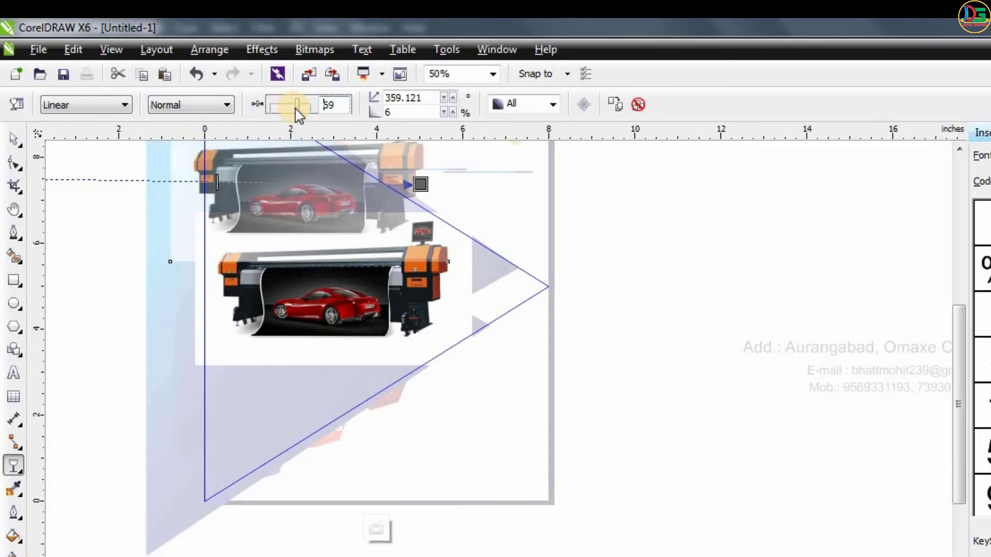
pyautogui.moveTo(361, 126); pyautogui.dragTo(364, 127)
pyautogui.scroll(-1, 493, 255)
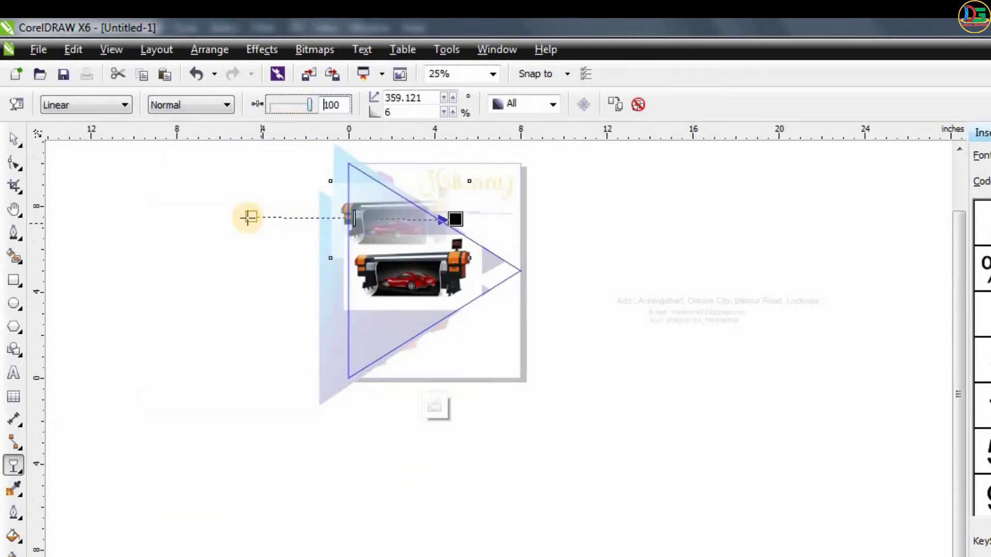
# - Stretch the start of the printer copy's transparency far left beyond the page and finish editing the PowerClip contents
pyautogui.moveTo(248, 218); pyautogui.dragTo(367, 218)
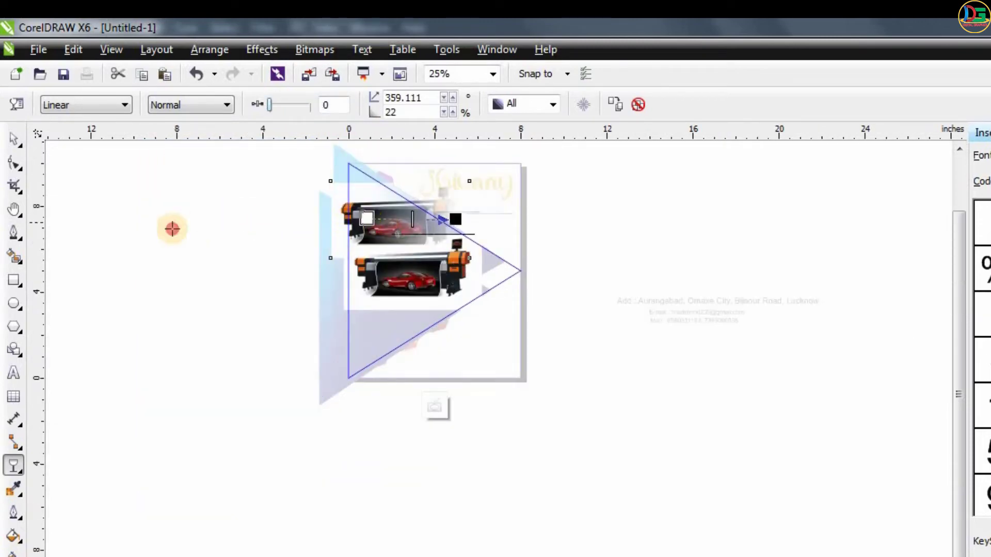
pyautogui.moveTo(172, 228); pyautogui.dragTo(120, 232)
pyautogui.click(15, 138)
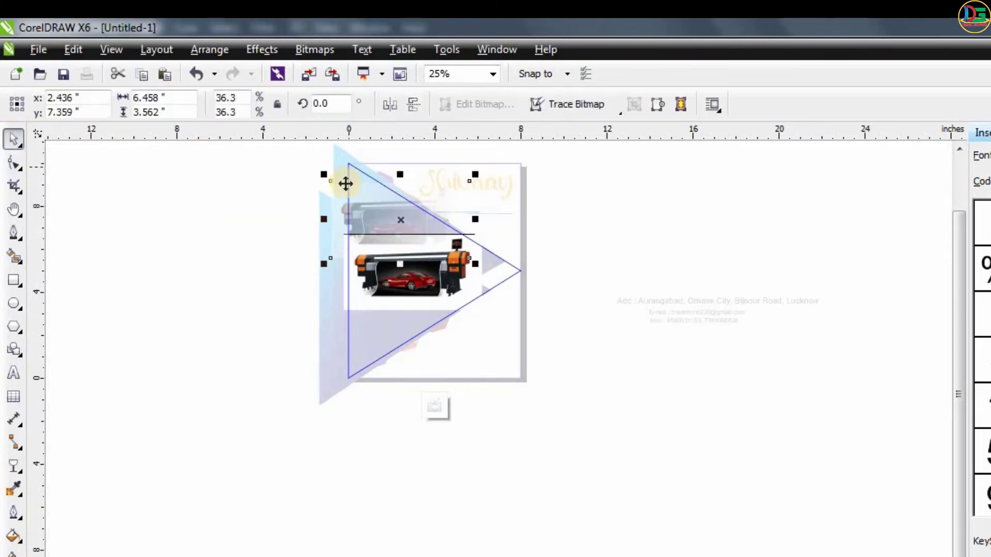
pyautogui.click(710, 326)
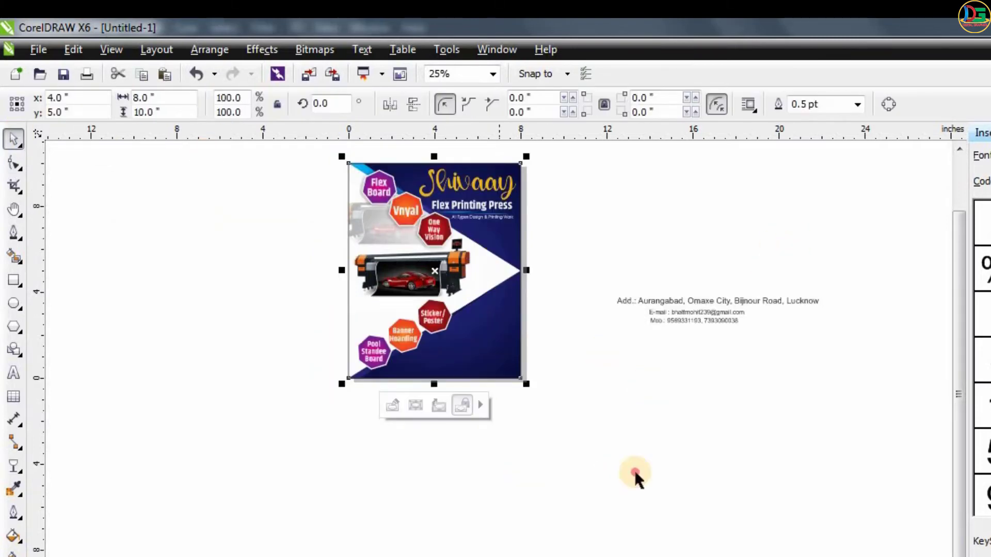
pyautogui.click(634, 470)
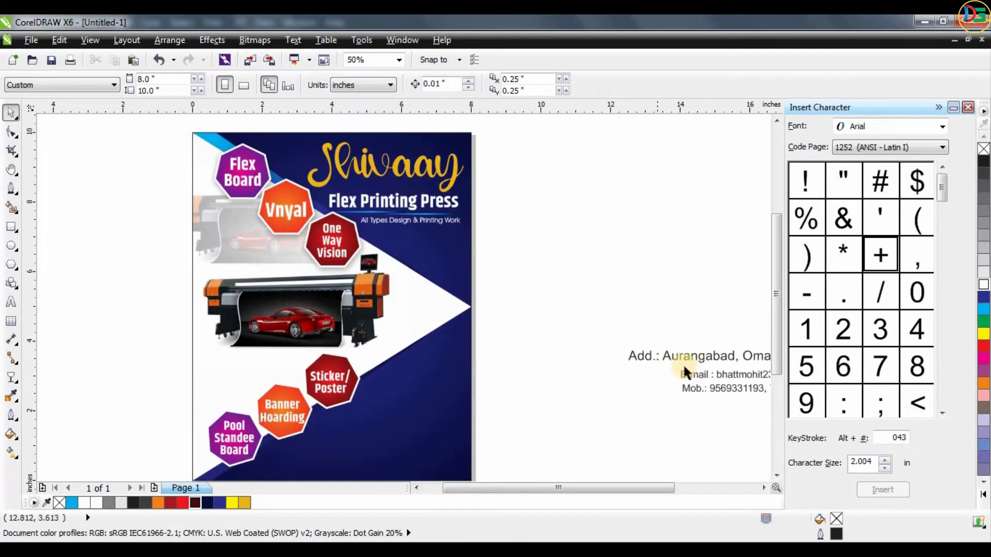
# - Move the address line below the e-mail and mobile lines beside the flyer
pyautogui.moveTo(562, 394); pyautogui.dragTo(532, 412)
pyautogui.scroll(-1, 560, 428)
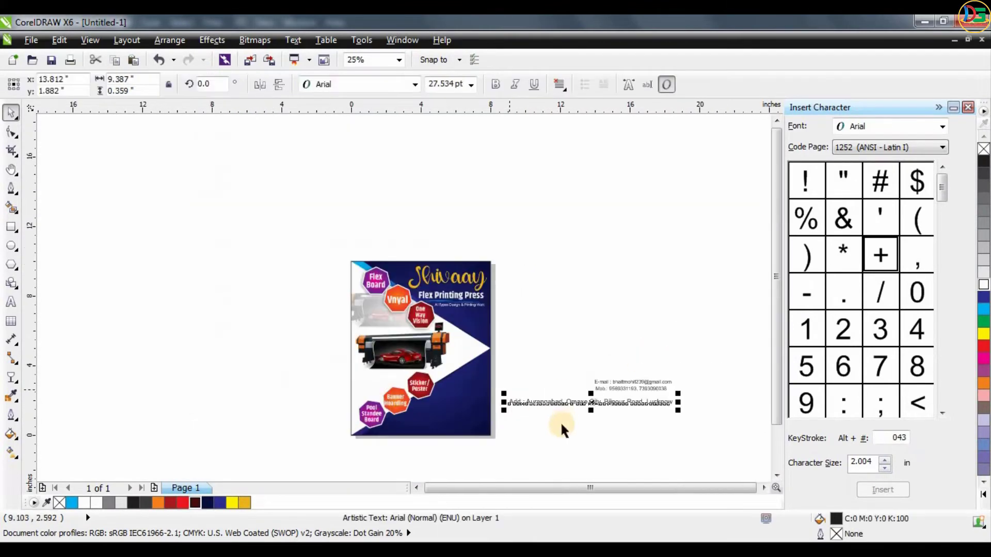
pyautogui.scroll(1, 555, 418)
pyautogui.click(472, 277)
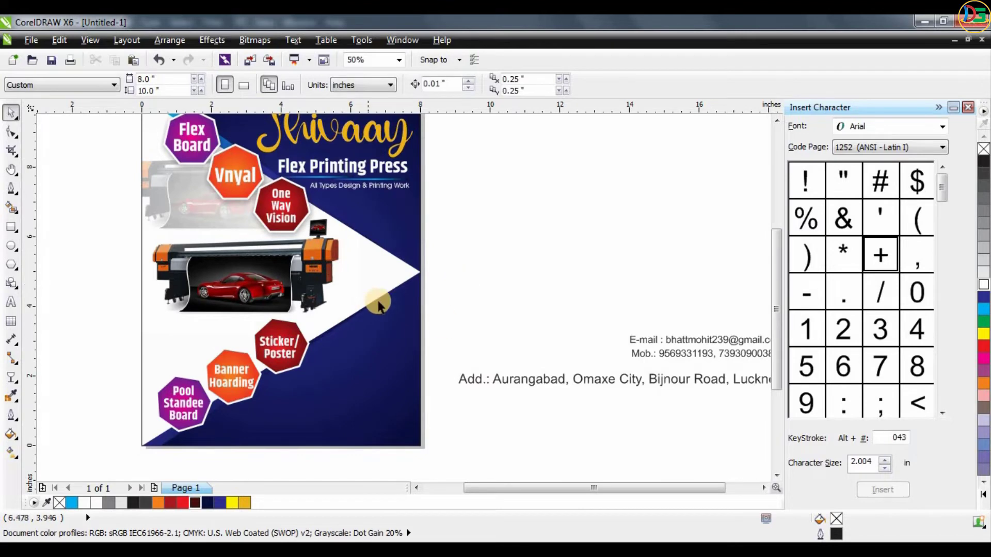
# - Draw a thin rectangle about 6.25 × 0.15 inches beside the flyer and fill it with dark navy
pyautogui.press('m')
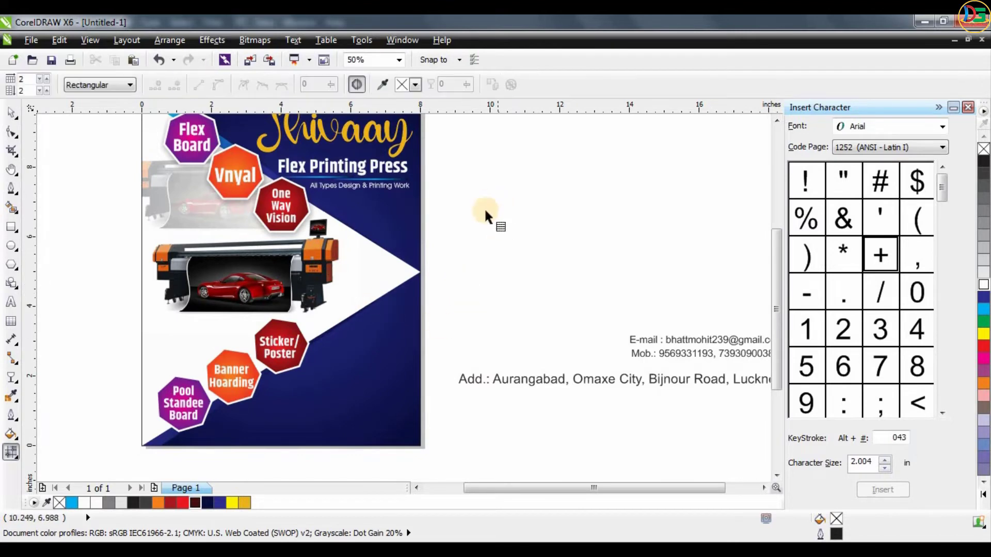
pyautogui.click(11, 226)
pyautogui.moveTo(474, 173)
pyautogui.mouseDown()
pyautogui.moveTo(664, 188)
pyautogui.moveTo(692, 178)
pyautogui.mouseUp()
pyautogui.click(11, 113)
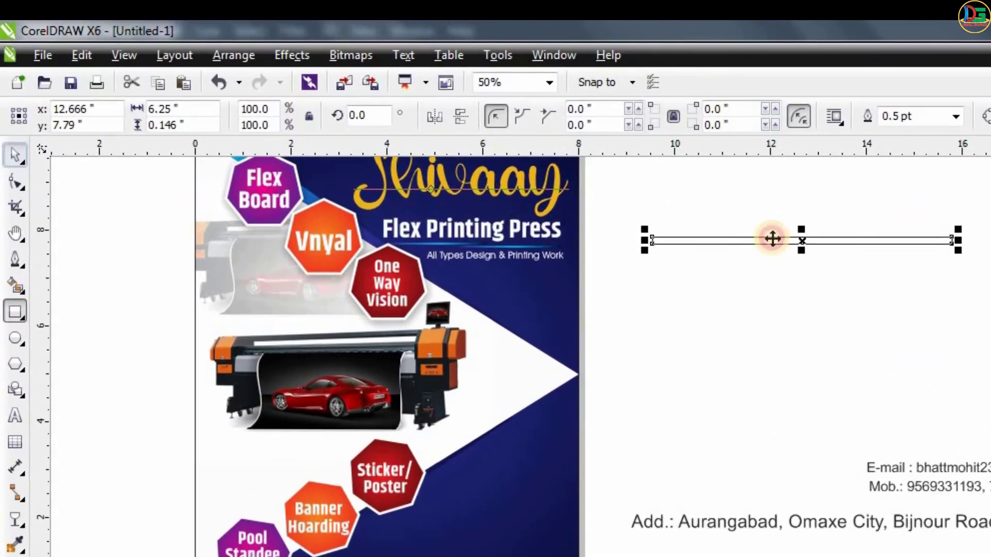
pyautogui.click(940, 282)
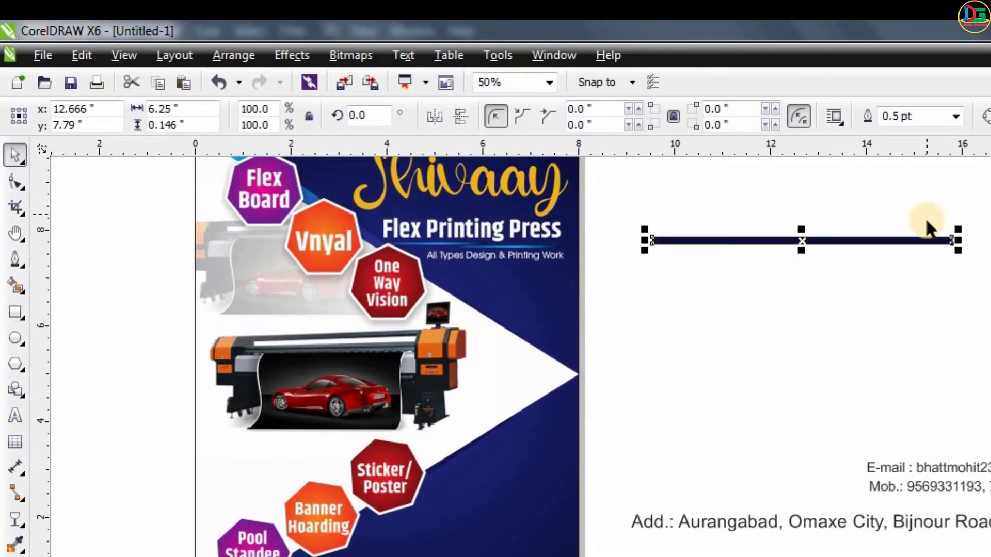
# - Give the thin bar a horizontal linear gradient running from dark navy to the lighter blue
pyautogui.scroll(2, 925, 222)
pyautogui.press('g')
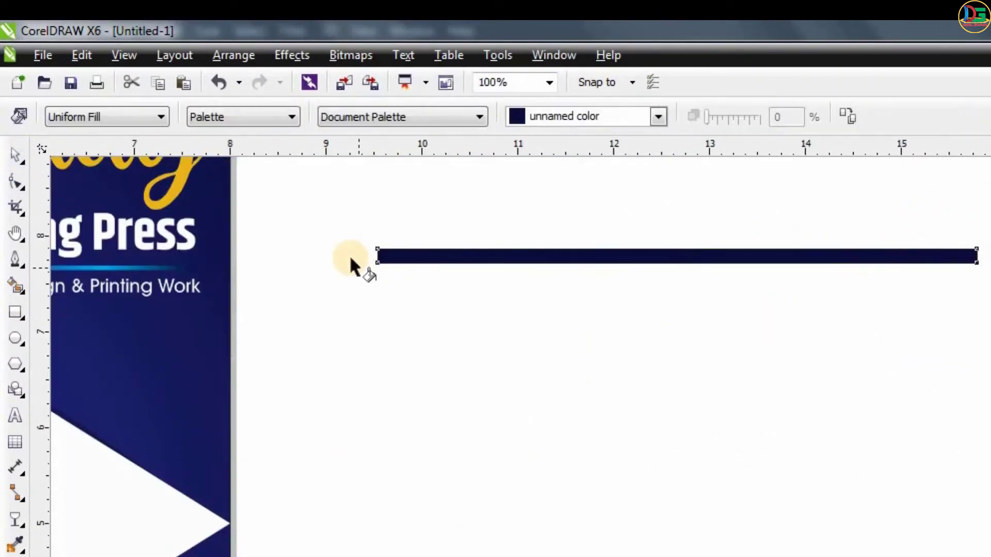
pyautogui.moveTo(349, 256); pyautogui.dragTo(975, 256)
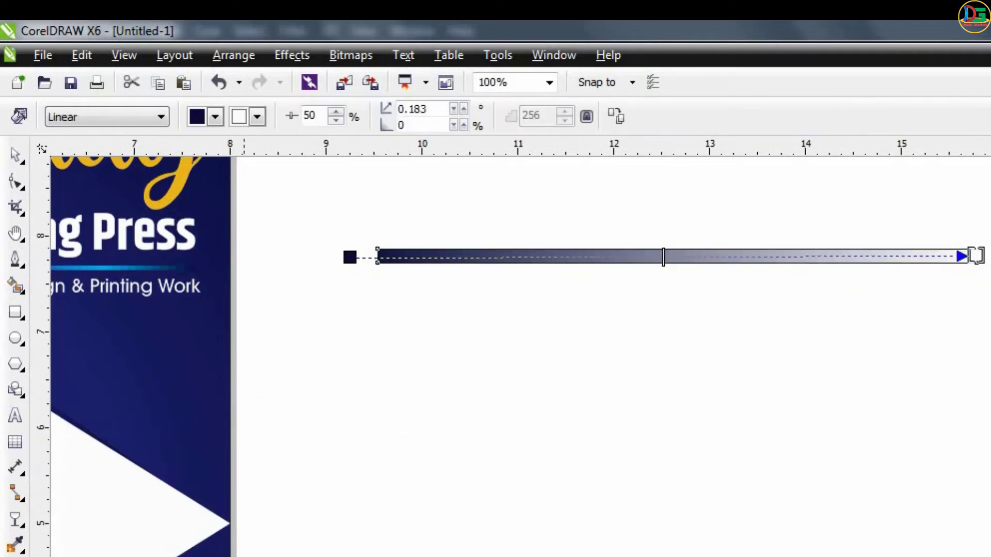
pyautogui.click(346, 257)
pyautogui.moveTo(651, 556); pyautogui.dragTo(978, 255)
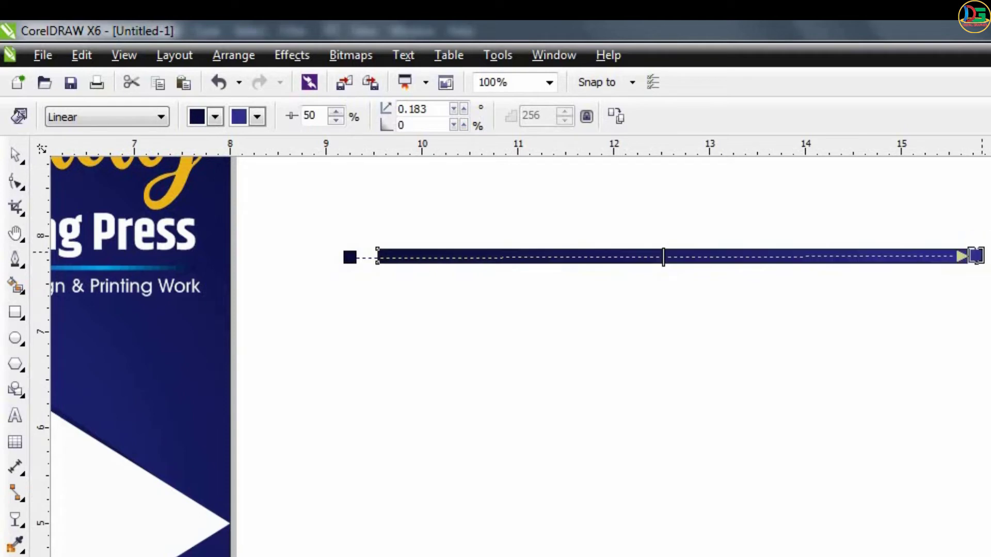
# - Set the bar's outline to None and shrink the bar to about 5.16 × 0.09 inches
pyautogui.click(17, 149)
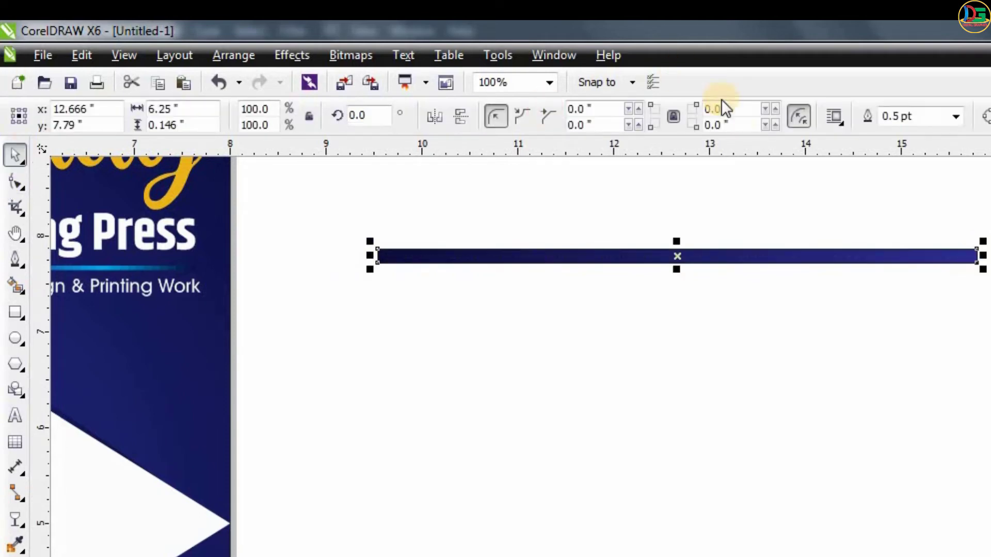
pyautogui.click(958, 117)
pyautogui.click(921, 135)
pyautogui.moveTo(983, 242); pyautogui.dragTo(878, 259)
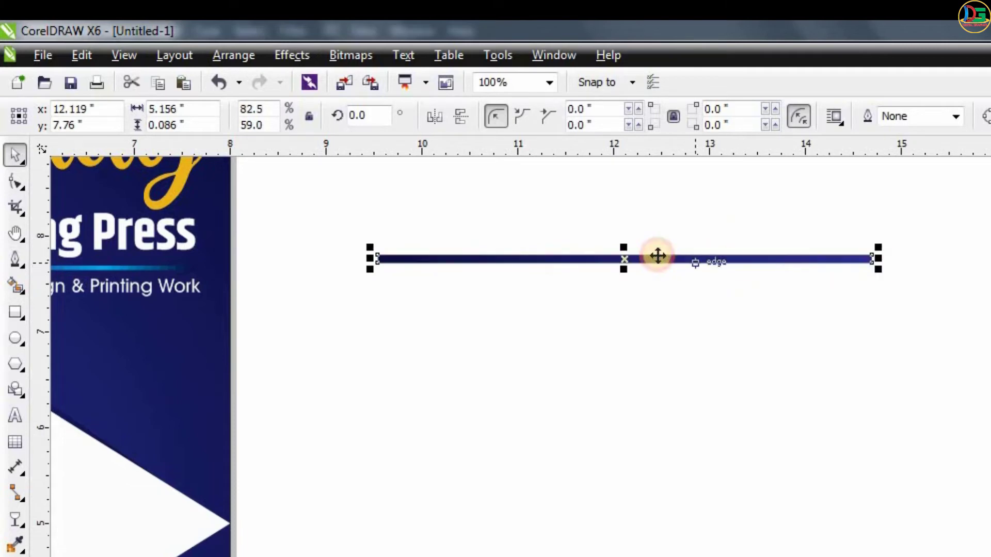
# - Stack copies of the gradient bar below it in varying thicknesses to make a five-stripe set, the lowest about 0.06 inch high
pyautogui.moveTo(656, 258); pyautogui.dragTo(656, 273)
pyautogui.rightClick(655, 272)
pyautogui.scroll(1, 572, 267)
pyautogui.scroll(1, 654, 280)
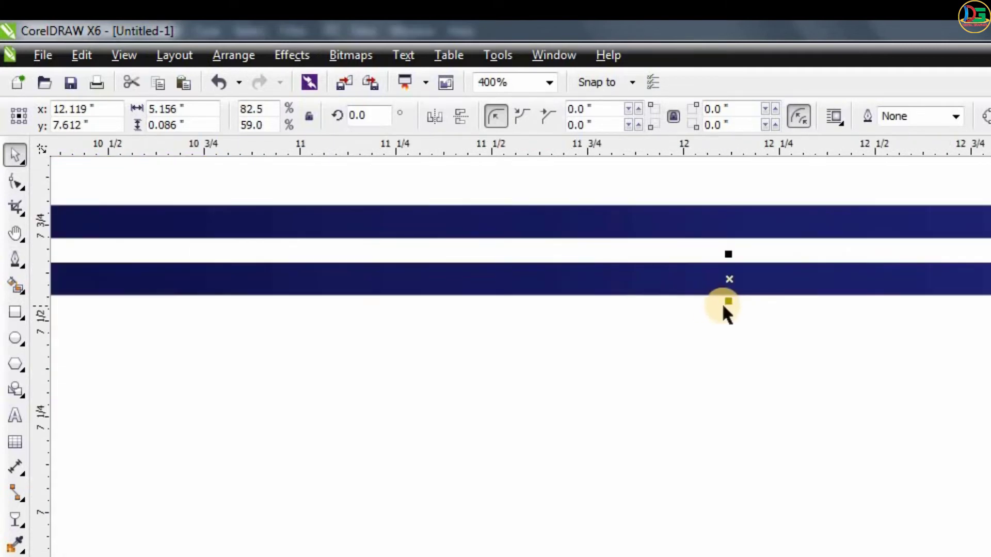
pyautogui.moveTo(731, 289); pyautogui.dragTo(729, 330)
pyautogui.rightClick(719, 288)
pyautogui.rightClick(709, 335)
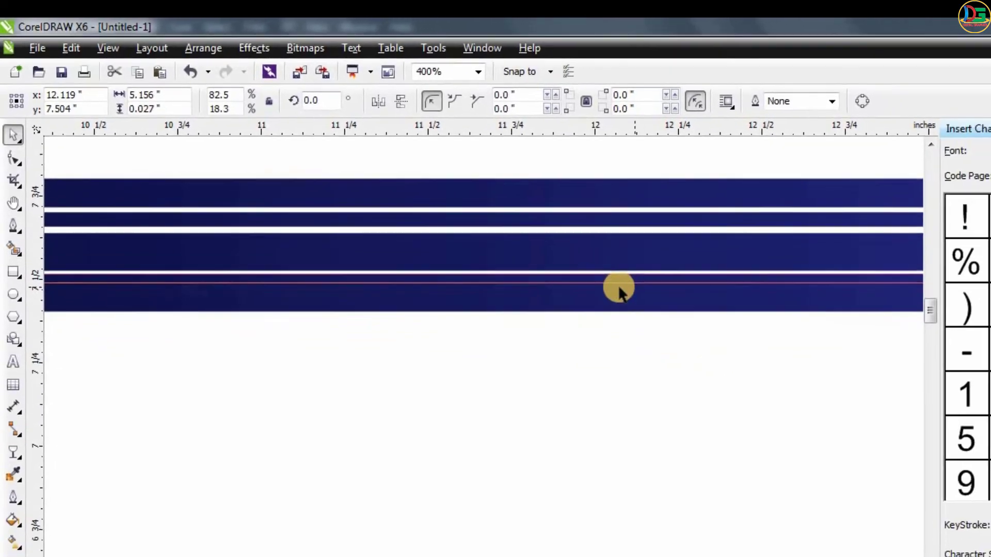
pyautogui.moveTo(619, 292); pyautogui.dragTo(593, 290)
pyautogui.hotkey('ctrl', 'z')
pyautogui.scroll(-1, 596, 289)
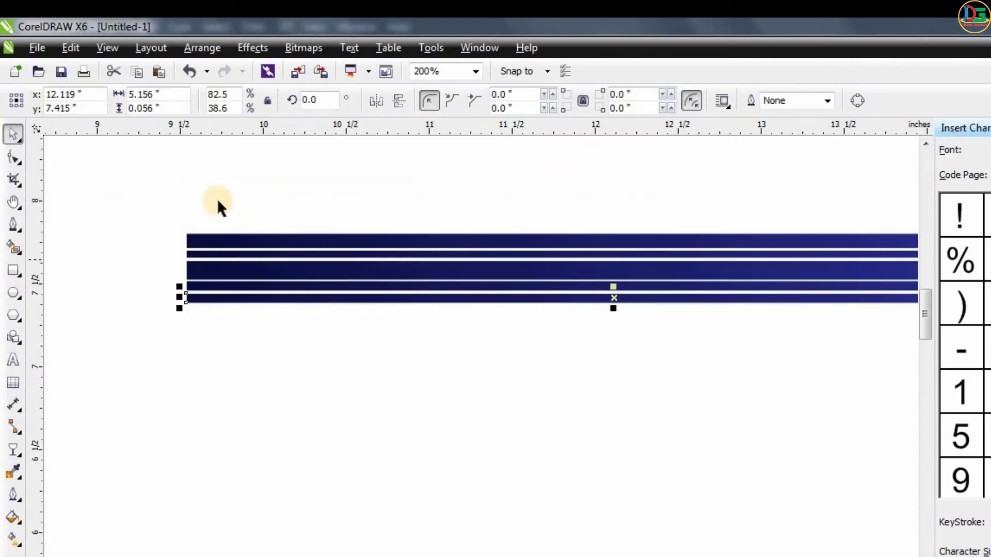
# - Group the five stripes and repeat the group downward at equal spacing until there are six sets
pyautogui.click(44, 175)
pyautogui.moveTo(150, 183); pyautogui.dragTo(832, 379)
pyautogui.scroll(-1, 447, 348)
pyautogui.moveTo(571, 312); pyautogui.dragTo(568, 354)
pyautogui.hotkey('ctrl', 'r')
pyautogui.hotkey('ctrl', 'r')
pyautogui.hotkey('ctrl', 'r')
pyautogui.hotkey('ctrl', 'r')
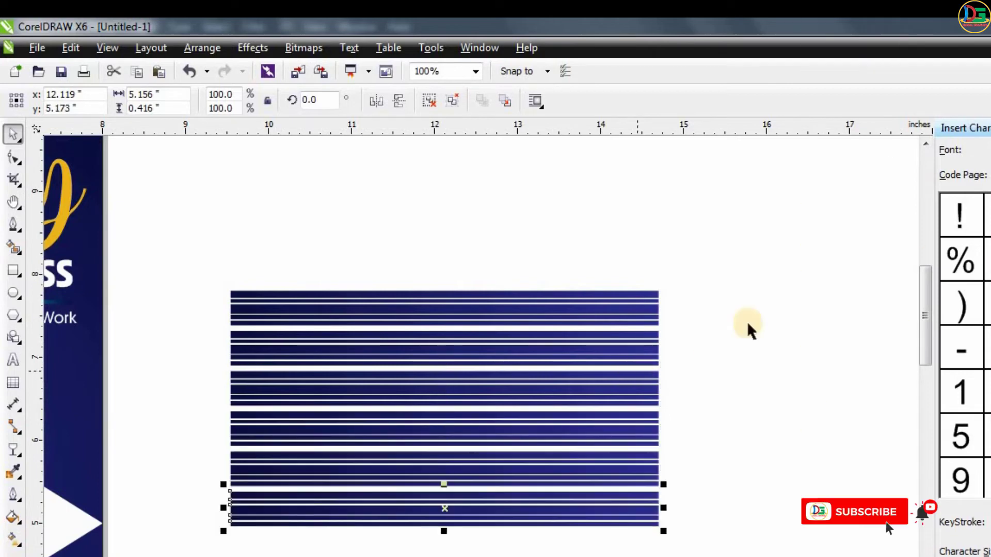
# - Group all the stripe sets and PowerClip them inside the flyer's background rectangle
pyautogui.scroll(-1, 747, 321)
pyautogui.moveTo(795, 235); pyautogui.dragTo(465, 459)
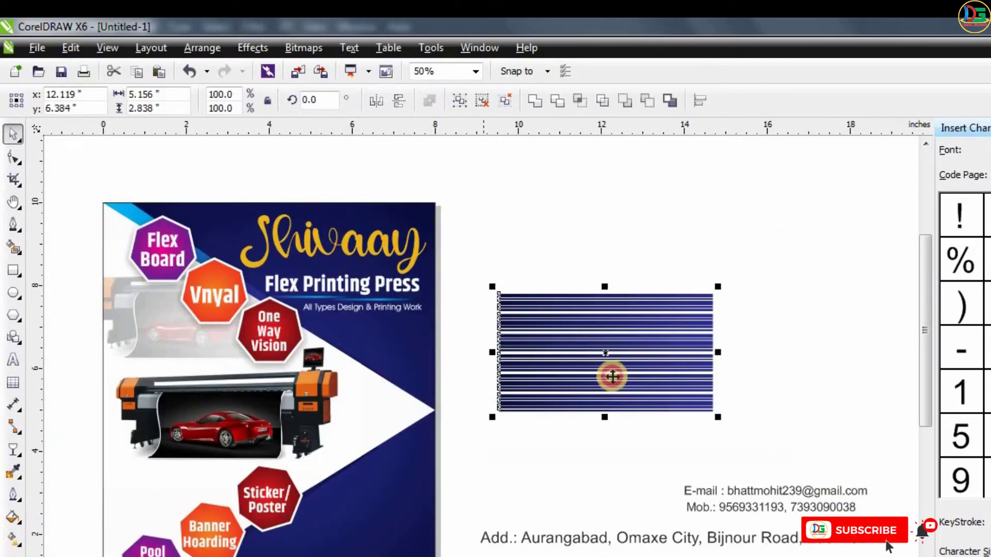
pyautogui.rightClick(624, 354)
pyautogui.click(671, 27)
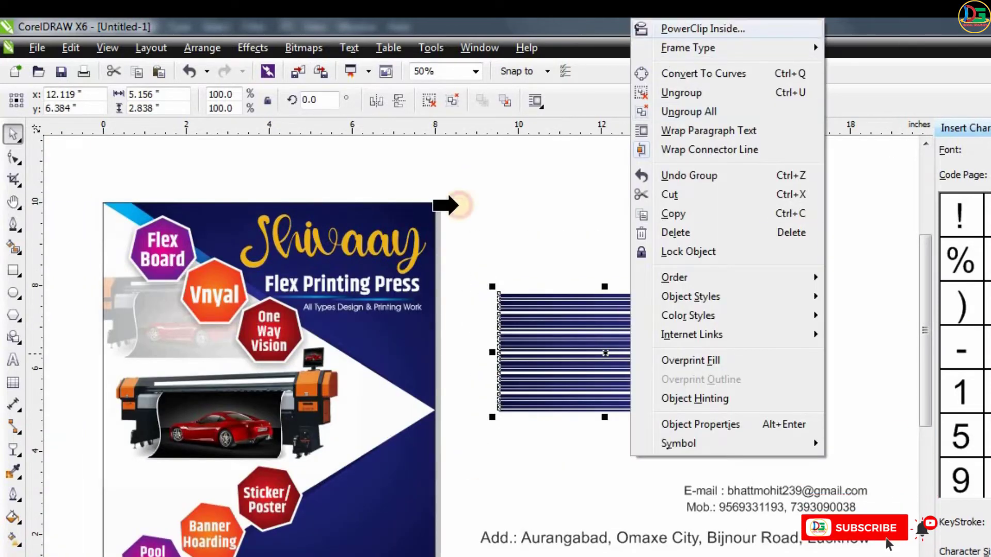
pyautogui.click(407, 213)
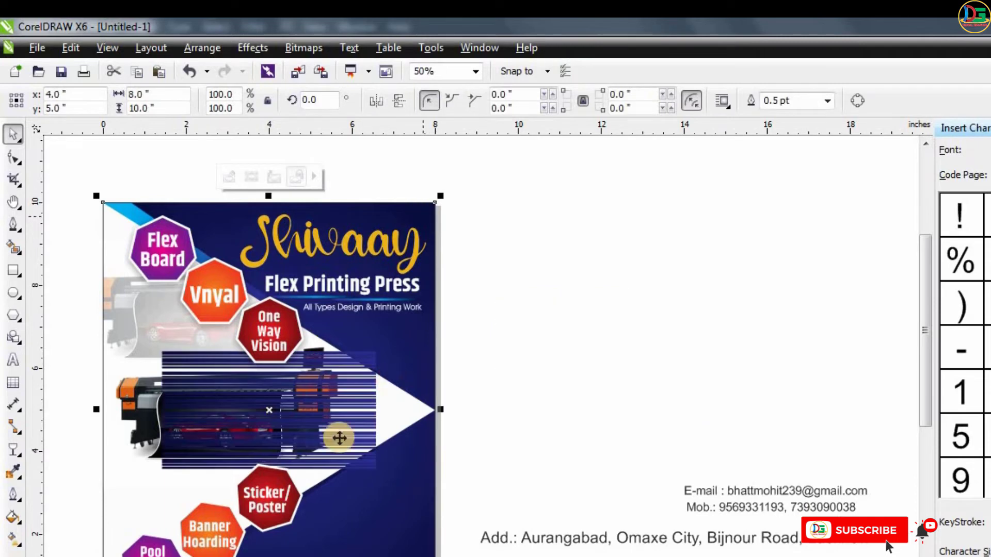
# - Move the stripes to the flyer's upper right inside the frame, enlarge them, fade them toward the left and finish editing
pyautogui.click(230, 177)
pyautogui.moveTo(347, 409); pyautogui.dragTo(373, 259)
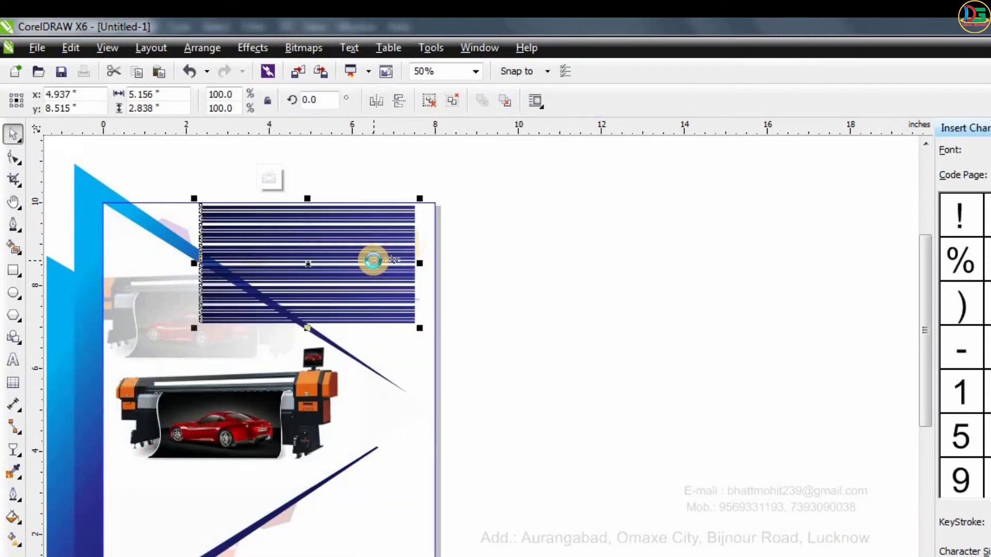
pyautogui.moveTo(418, 328); pyautogui.dragTo(447, 341)
pyautogui.moveTo(349, 258); pyautogui.dragTo(323, 259)
pyautogui.moveTo(173, 269); pyautogui.dragTo(90, 268)
pyautogui.click(270, 180)
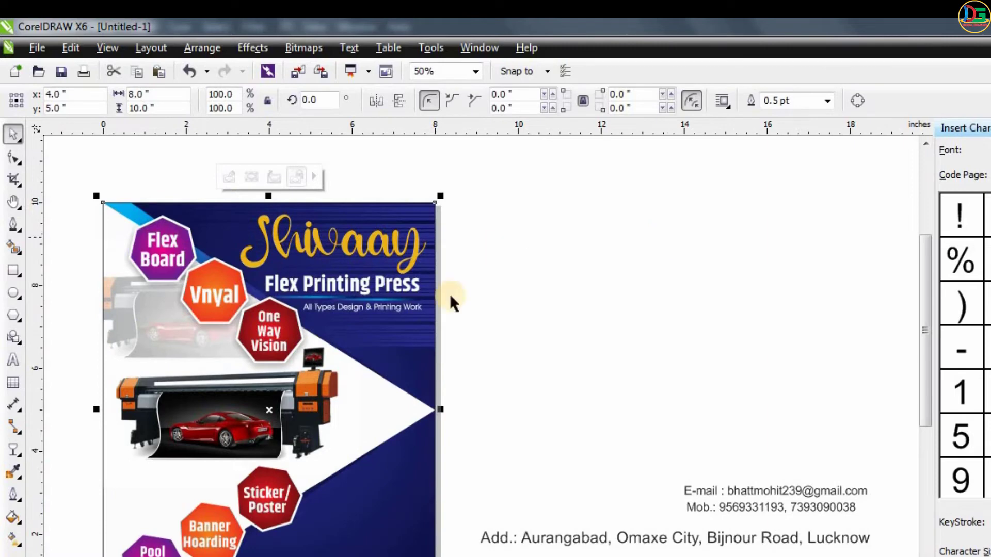
# - Stretch the stripes inside the flyer's frame downward to about 5.9 inches high and finish editing
pyautogui.click(228, 177)
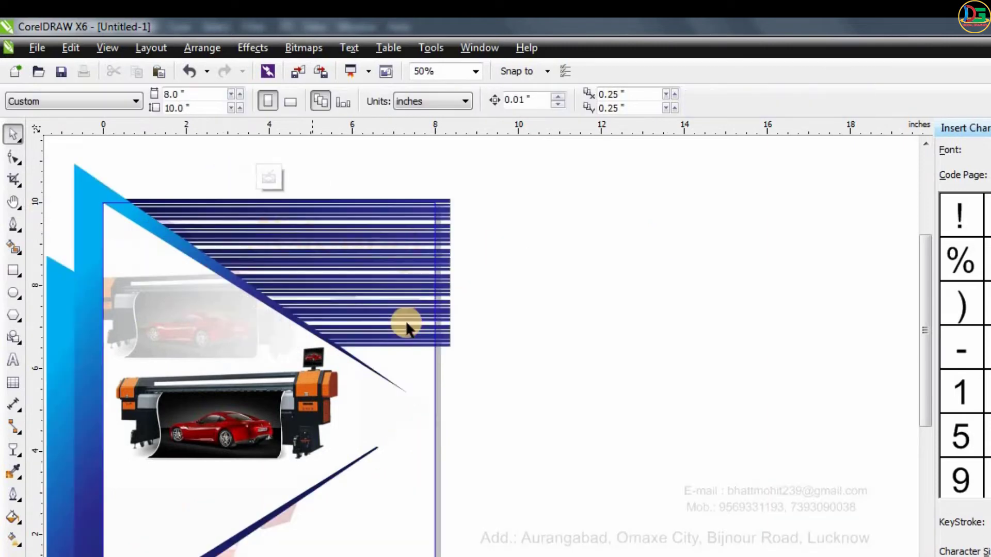
pyautogui.click(410, 338)
pyautogui.moveTo(274, 351); pyautogui.dragTo(275, 449)
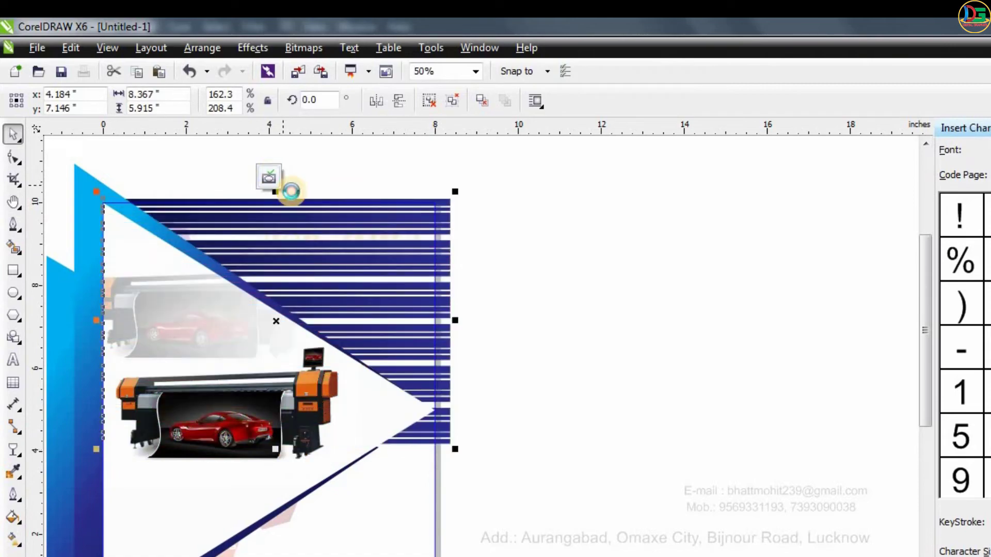
pyautogui.click(269, 177)
pyautogui.click(645, 214)
pyautogui.scroll(-1, 645, 214)
pyautogui.scroll(1, 557, 306)
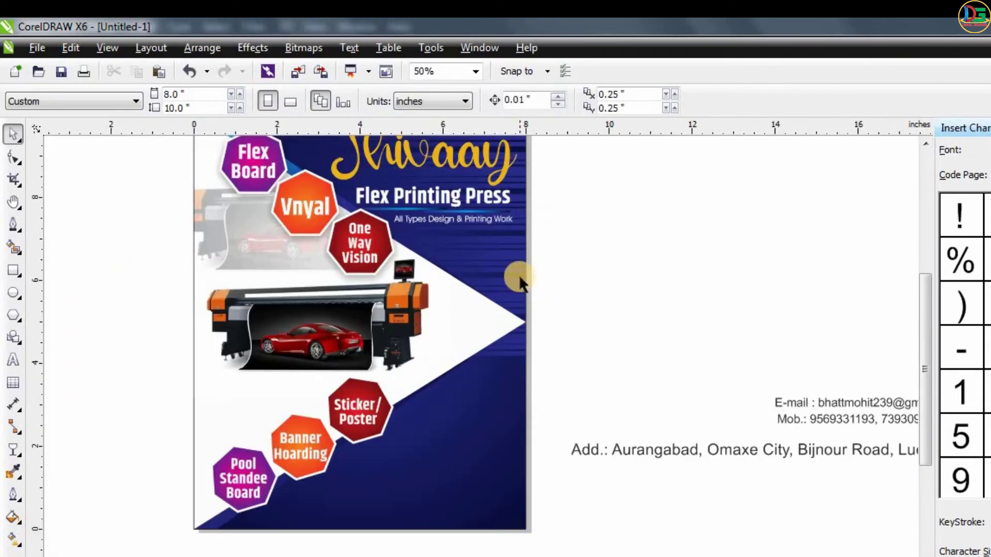
# - Skew the stripes inside the flyer's frame so they rise toward the right by about 5.7° and finish editing
pyautogui.click(370, 360)
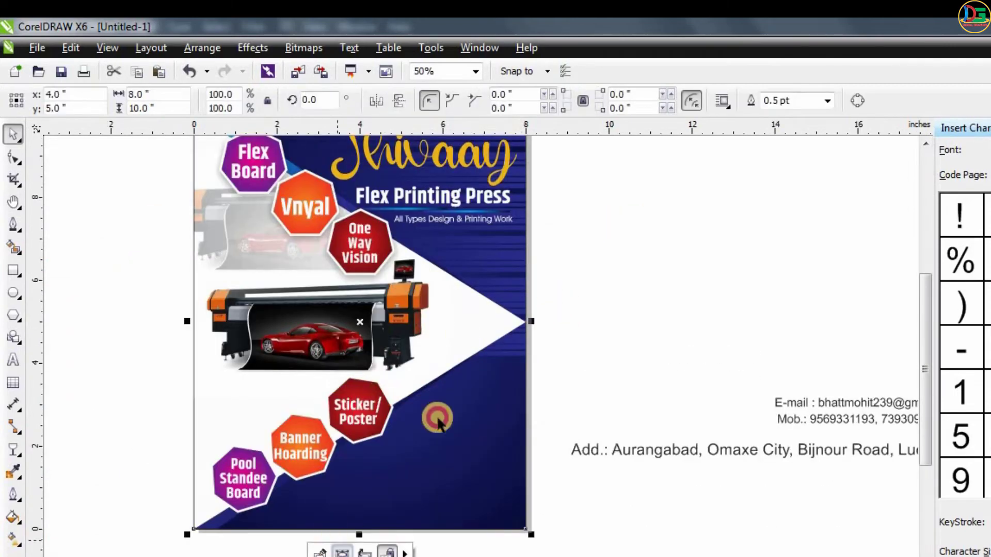
pyautogui.click(393, 324)
pyautogui.press('F3')
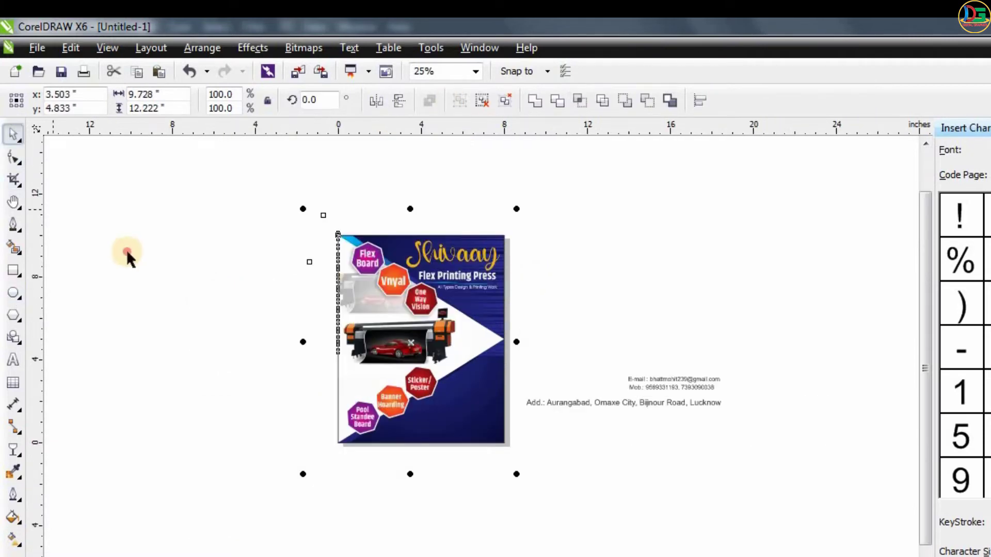
pyautogui.click(128, 255)
pyautogui.click(396, 446)
pyautogui.click(381, 469)
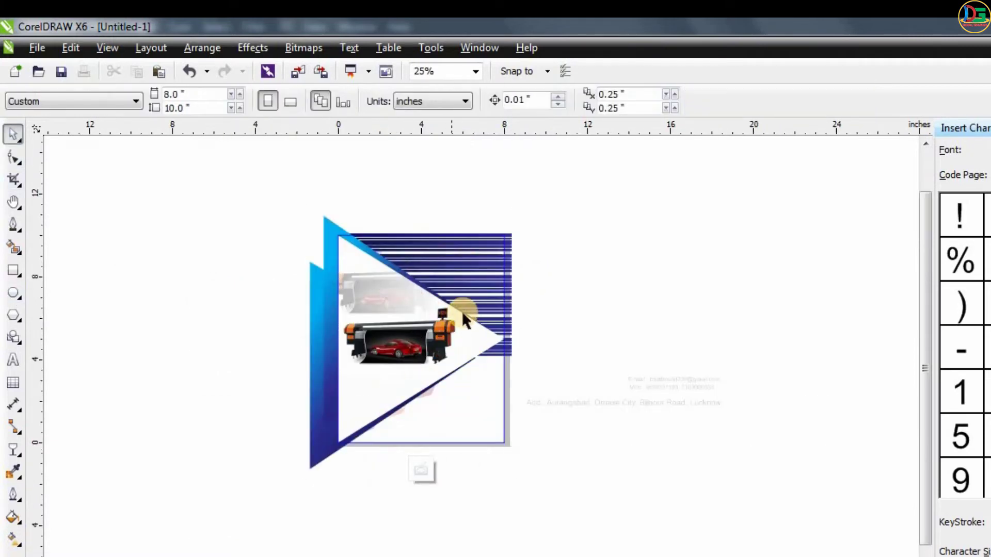
pyautogui.click(481, 321)
pyautogui.scroll(1, 505, 330)
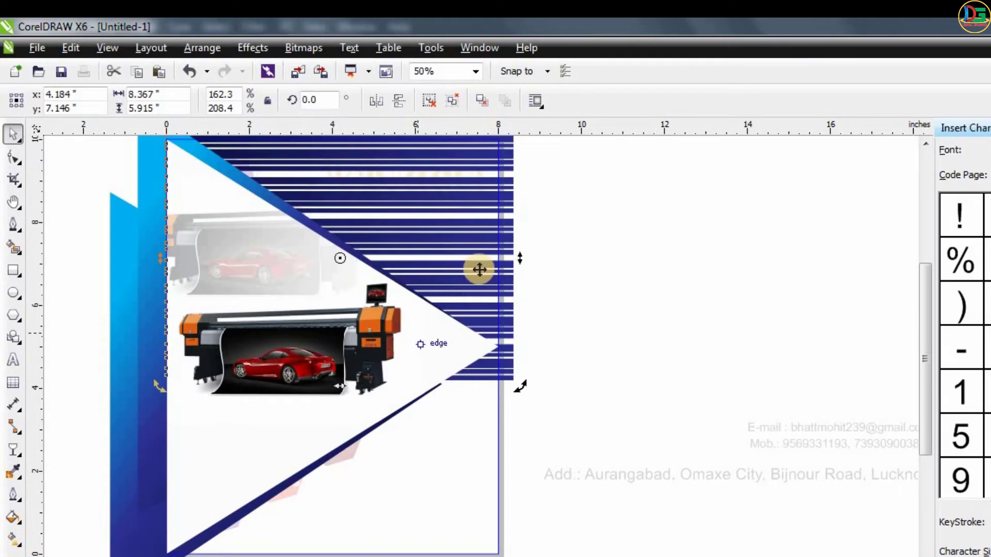
pyautogui.moveTo(518, 263); pyautogui.dragTo(509, 217)
pyautogui.scroll(-1, 475, 346)
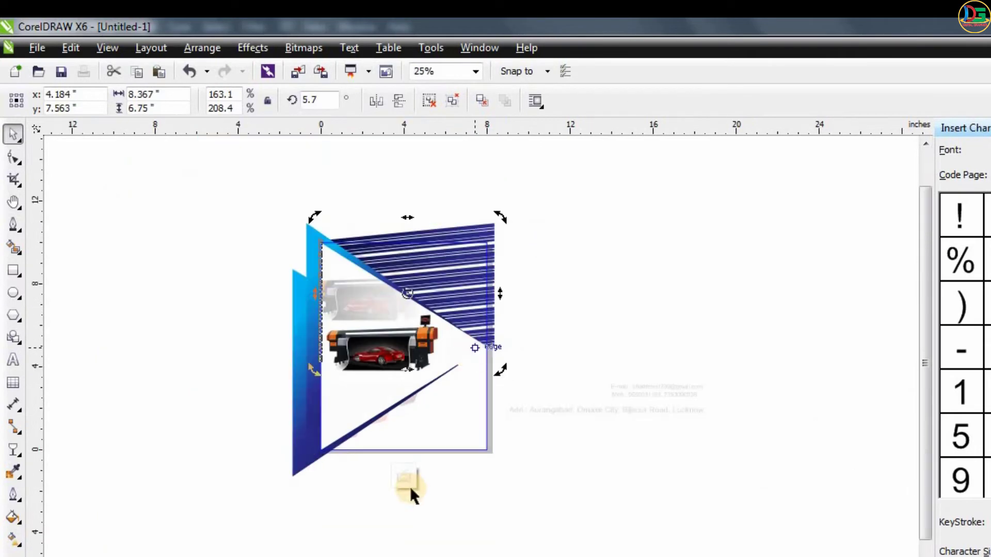
pyautogui.keyDown('ctrl'); pyautogui.click(554, 353); pyautogui.keyUp('ctrl')
pyautogui.scroll(1, 495, 272)
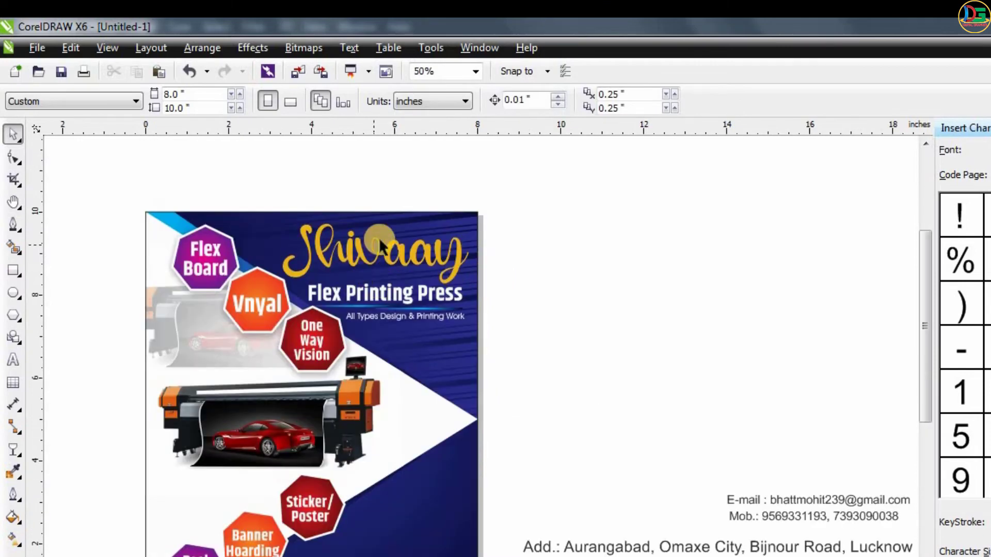
# - Draw a bar about 7 × 0.5 inches along the flyer's lower edge, extending past the right edge, and fill it orange
pyautogui.scroll(-1, 379, 243)
pyautogui.scroll(1, 362, 253)
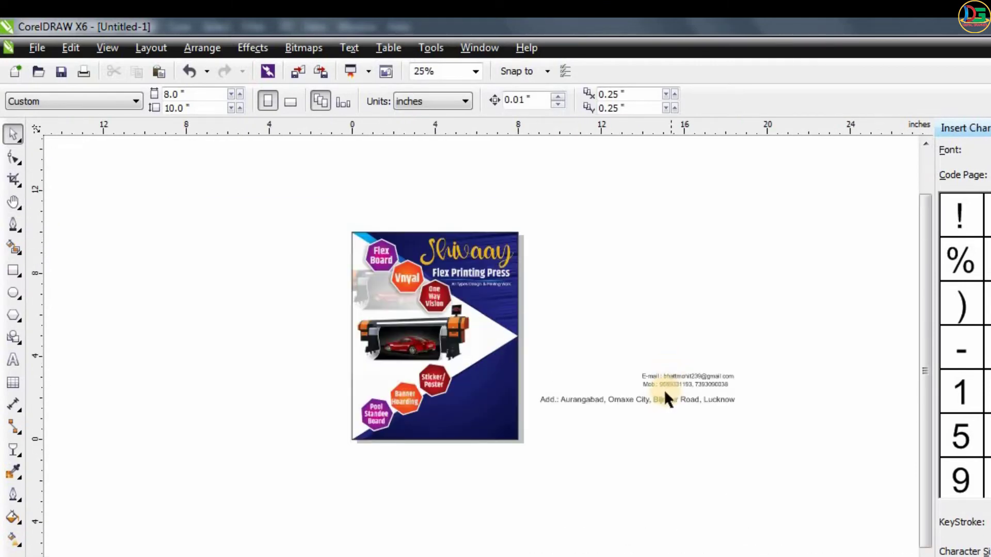
pyautogui.scroll(2, 665, 393)
pyautogui.moveTo(557, 413); pyautogui.dragTo(214, 498)
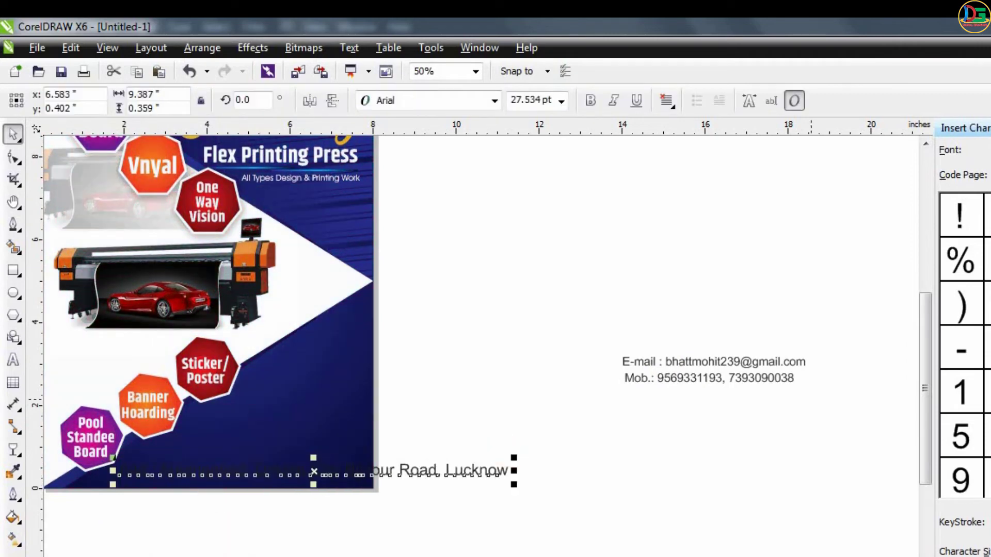
pyautogui.moveTo(382, 471)
pyautogui.mouseDown()
pyautogui.moveTo(544, 493)
pyautogui.moveTo(550, 412)
pyautogui.moveTo(769, 451)
pyautogui.moveTo(757, 448)
pyautogui.mouseUp()
pyautogui.click(13, 272)
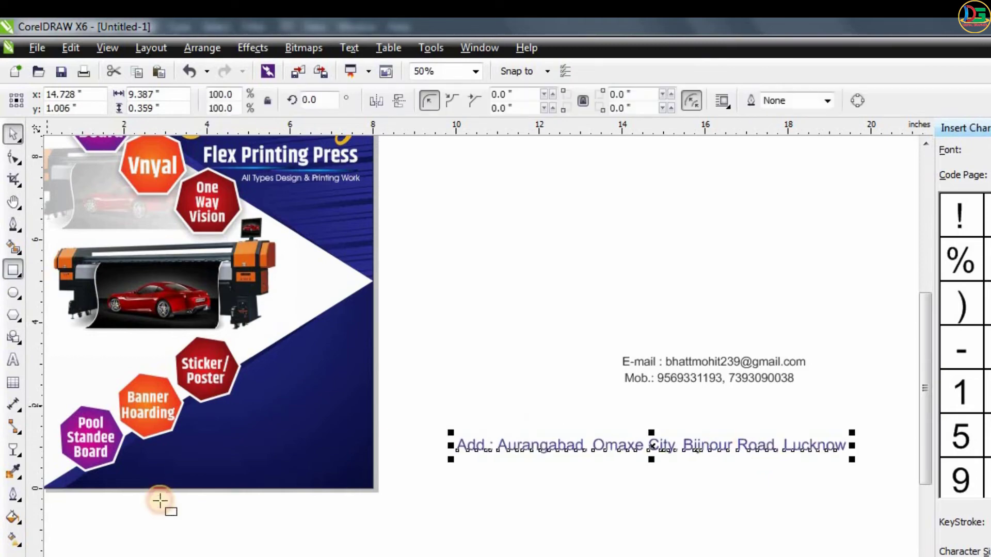
pyautogui.moveTo(135, 461)
pyautogui.mouseDown()
pyautogui.moveTo(350, 487)
pyautogui.moveTo(395, 475)
pyautogui.mouseUp()
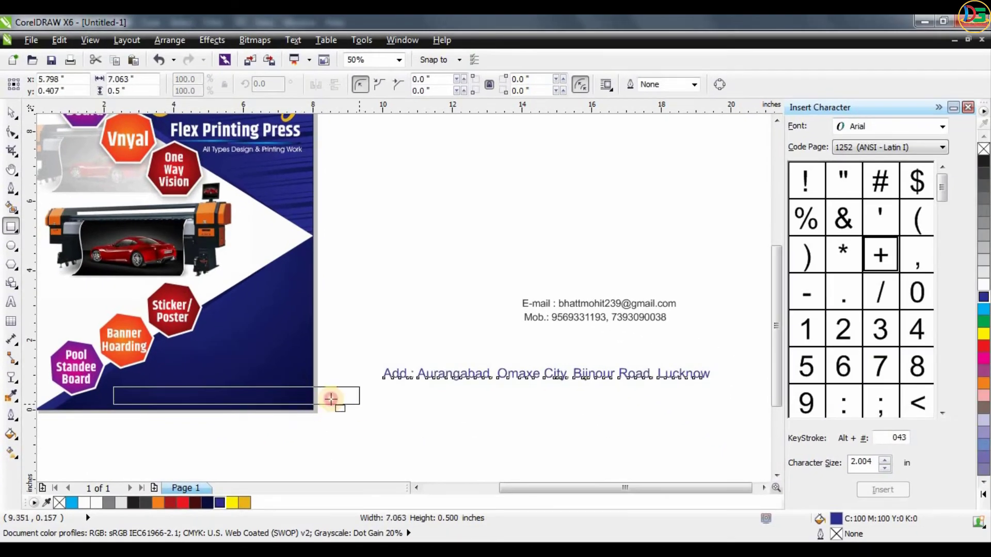
pyautogui.moveTo(330, 399); pyautogui.dragTo(359, 405)
pyautogui.press('space')
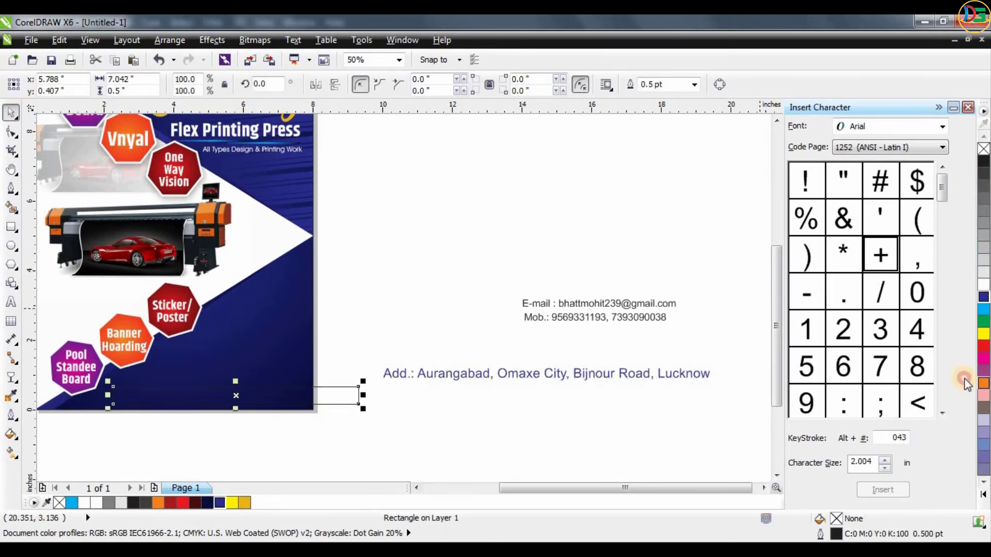
pyautogui.click(984, 383)
# - Skew the orange bar into a slanted parallelogram and PowerClip it inside the flyer's background rectangle
pyautogui.click(238, 395)
pyautogui.moveTo(236, 383); pyautogui.dragTo(254, 383)
pyautogui.click(326, 374)
pyautogui.rightClick(301, 398)
pyautogui.click(341, 23)
pyautogui.click(285, 309)
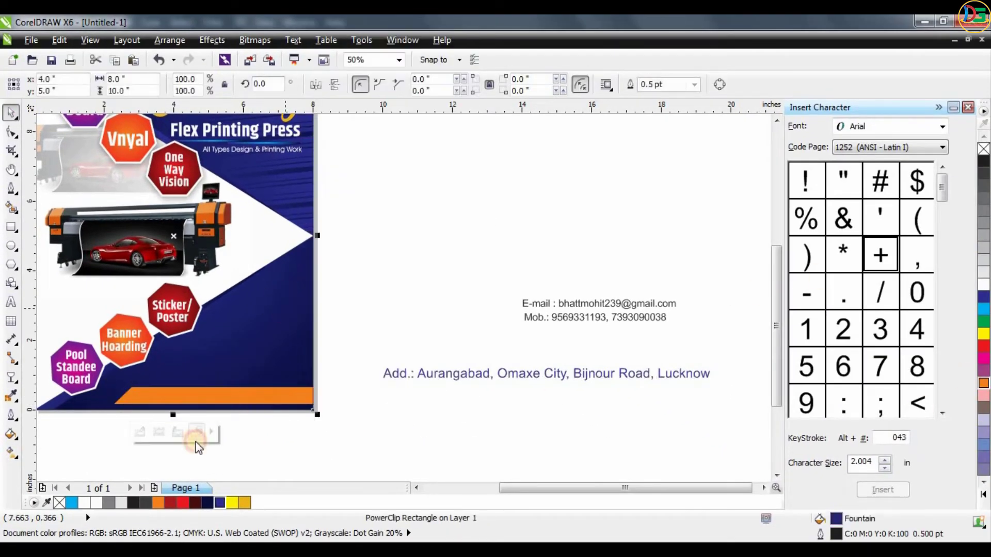
# - Remove the orange bar's outline inside the frame, raise its height to about 0.59 inch and finish editing
pyautogui.click(141, 433)
pyautogui.click(194, 397)
pyautogui.click(694, 85)
pyautogui.click(670, 97)
pyautogui.scroll(2, 245, 390)
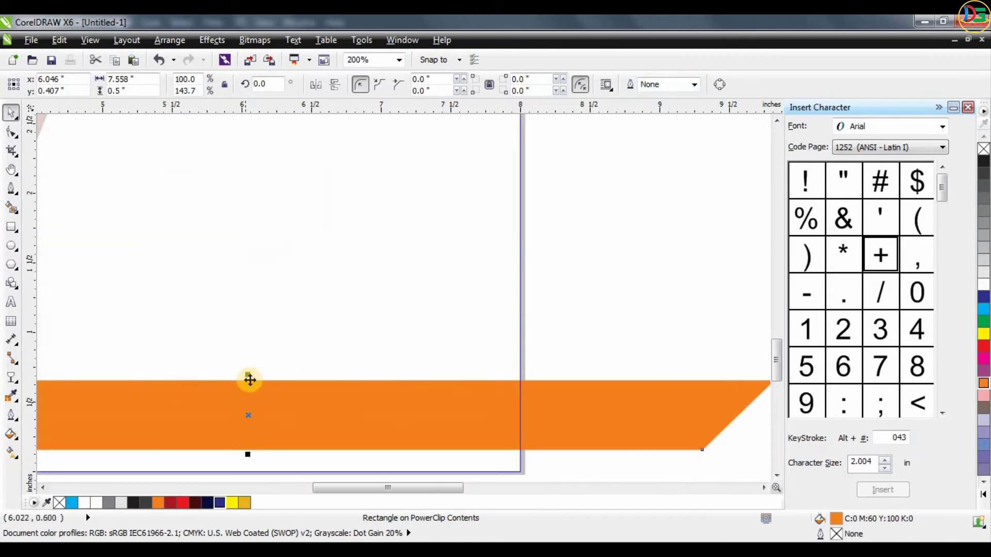
pyautogui.moveTo(249, 376); pyautogui.dragTo(260, 369)
pyautogui.scroll(-2, 266, 375)
pyautogui.click(194, 422)
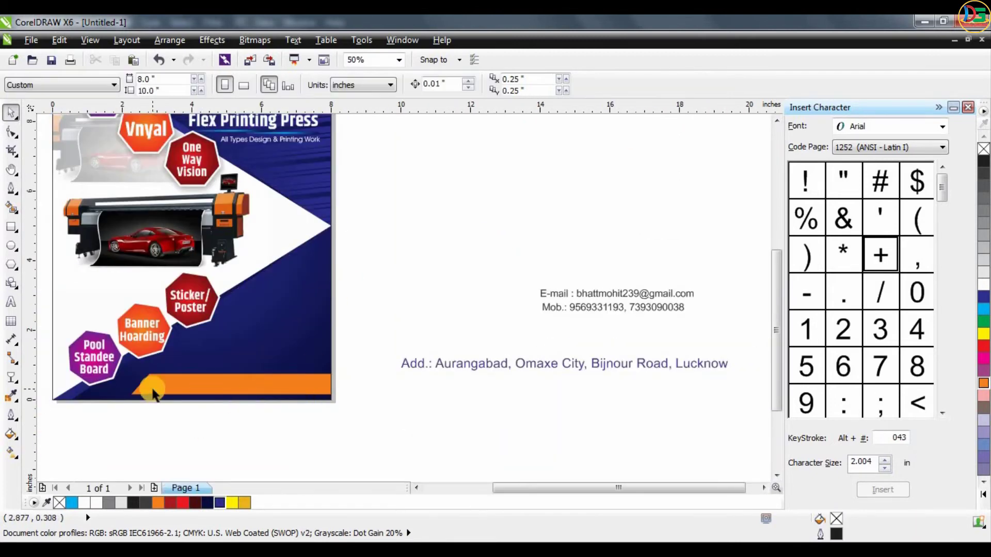
# - Set the address line in AvantGarde Md BT, shrink it to about 23 pt and place it over the orange bar
pyautogui.click(491, 364)
pyautogui.moveTo(744, 354); pyautogui.dragTo(688, 352)
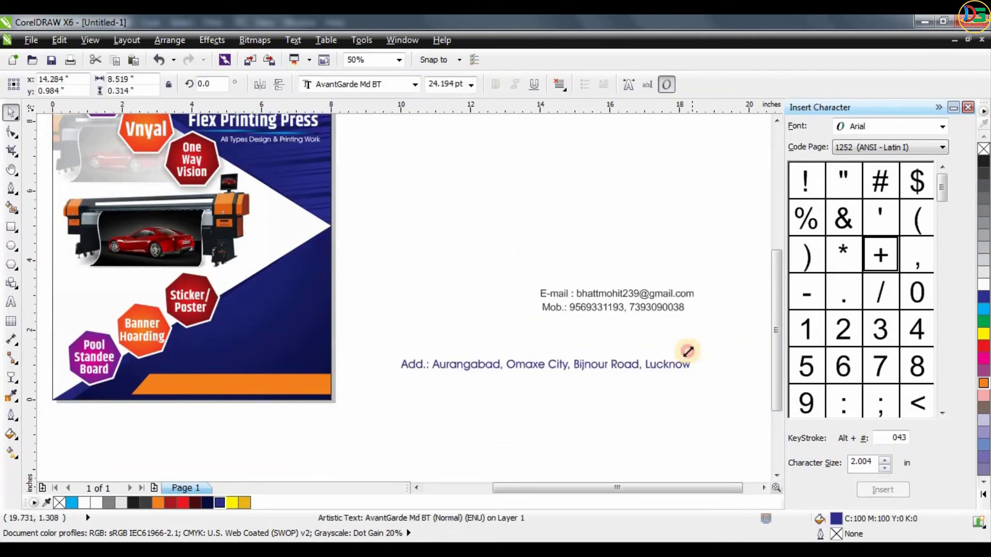
pyautogui.moveTo(592, 367); pyautogui.dragTo(326, 385)
pyautogui.scroll(1, 236, 398)
# - Break the address into two lines after the word "City" and shrink it to about 16.4 pt
pyautogui.press('F8')
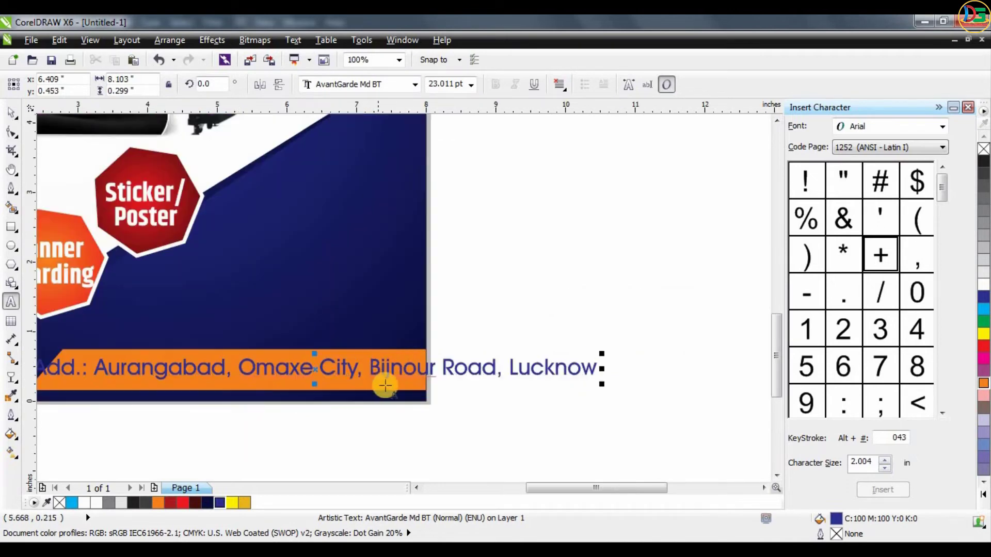
pyautogui.press('BackSpace')
pyautogui.press('BackSpace')
pyautogui.press('Return')
pyautogui.click(10, 112)
pyautogui.moveTo(370, 354); pyautogui.dragTo(326, 361)
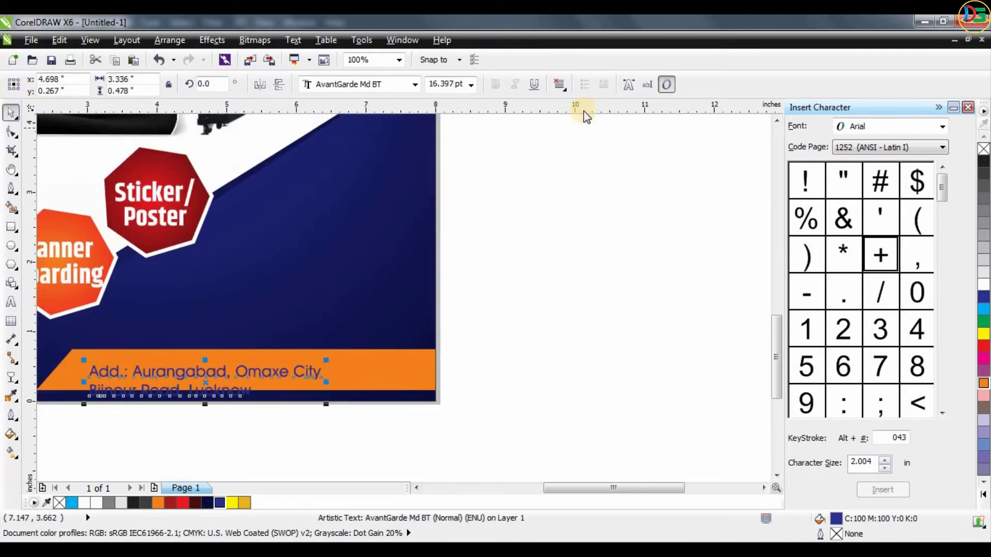
# - Centre-align the address, fit it to about 4.15 × 0.45 inches in the orange bar, and colour it white
pyautogui.click(560, 84)
pyautogui.click(588, 135)
pyautogui.moveTo(255, 371); pyautogui.dragTo(292, 360)
pyautogui.moveTo(362, 351); pyautogui.dragTo(416, 368)
pyautogui.click(352, 85)
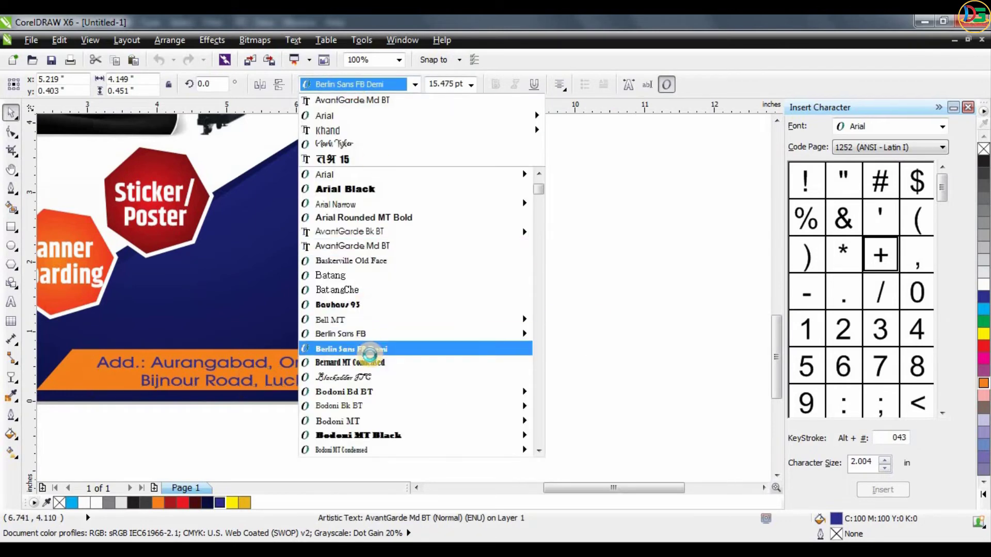
pyautogui.click(356, 245)
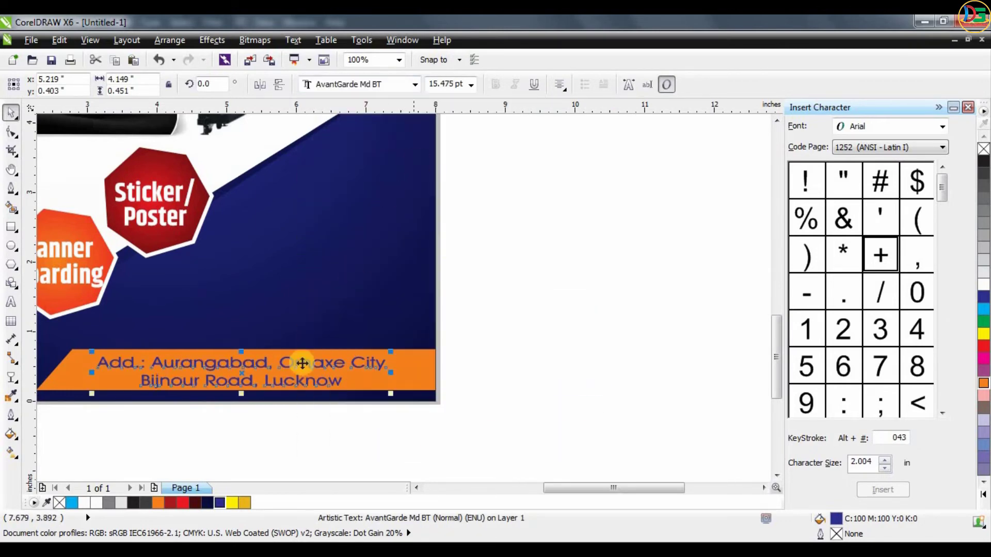
pyautogui.click(984, 283)
pyautogui.scroll(-1, 375, 326)
# - Try a darker orange-brown fill on the bar inside the flyer's frame, and undo it
pyautogui.click(400, 345)
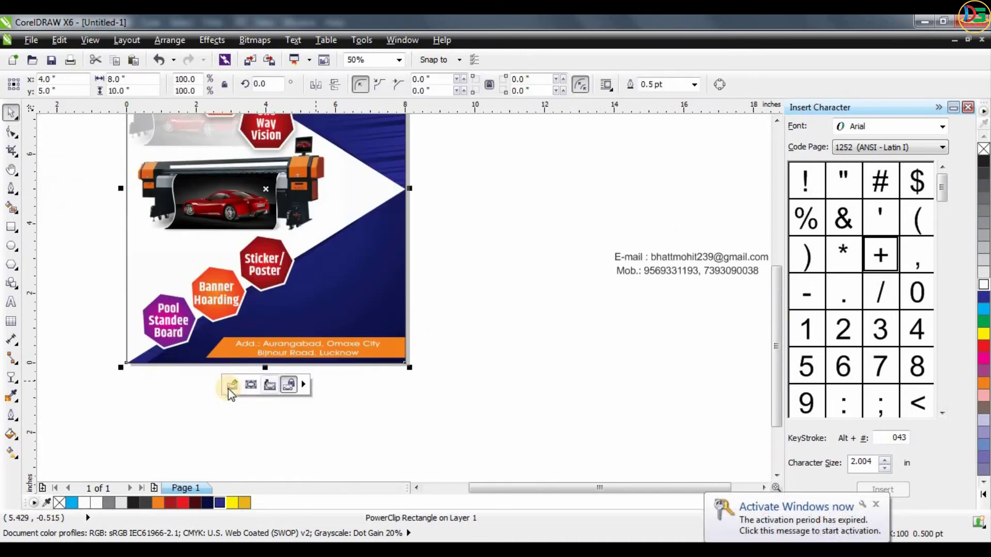
pyautogui.click(230, 386)
pyautogui.click(454, 346)
pyautogui.click(983, 384)
pyautogui.click(966, 414)
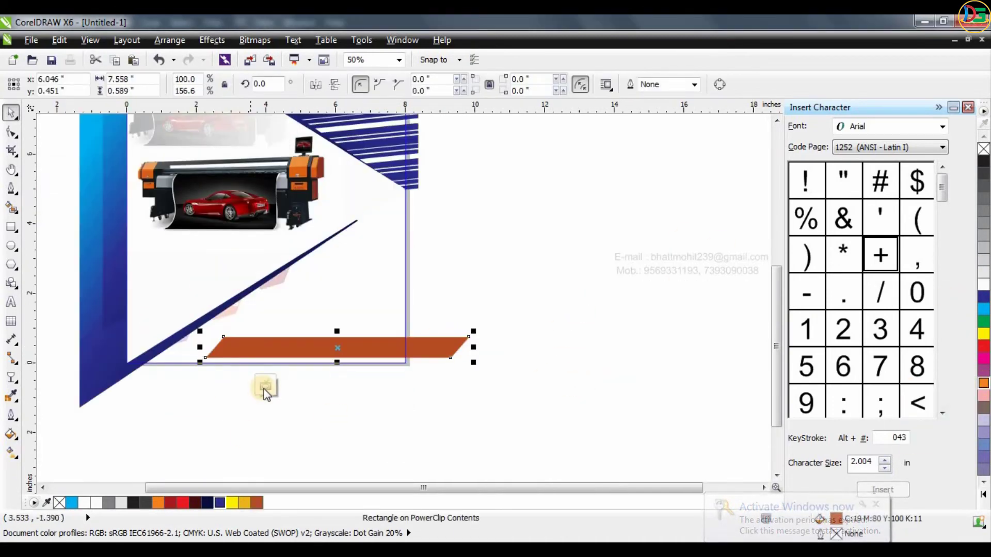
pyautogui.click(265, 386)
pyautogui.click(360, 407)
pyautogui.hotkey('ctrl', 'z')
pyautogui.hotkey('ctrl', 'z')
pyautogui.click(269, 387)
# - Move the mobile number line onto the flyer above the address bar and set it in bold white Khand
pyautogui.click(647, 267)
pyautogui.moveTo(645, 269); pyautogui.dragTo(306, 329)
pyautogui.scroll(2, 306, 329)
pyautogui.click(396, 84)
pyautogui.write('khand')
pyautogui.press('Return')
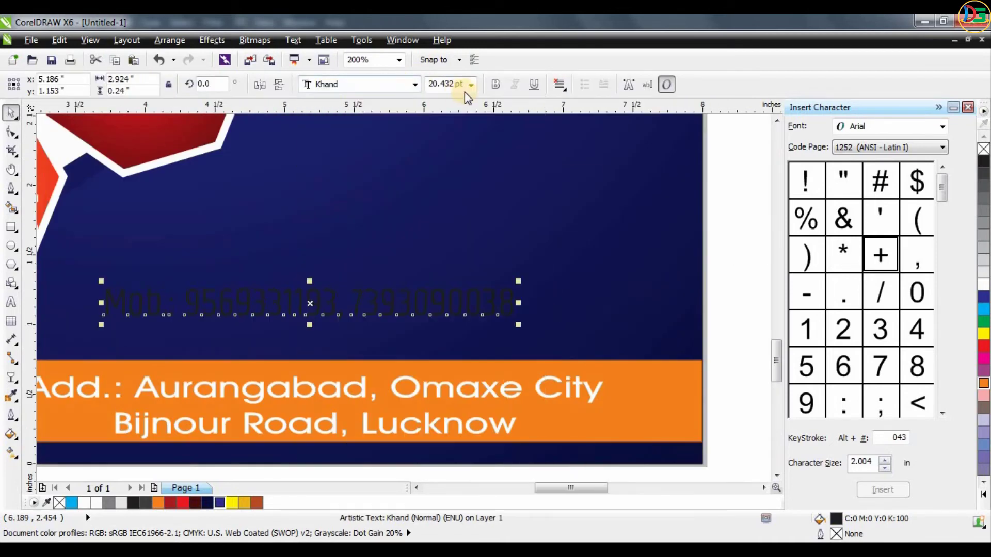
pyautogui.click(496, 84)
pyautogui.scroll(-1, 504, 375)
pyautogui.click(984, 284)
pyautogui.scroll(1, 353, 370)
# - Split the mobile numbers onto two lines without the comma and right-align the text
pyautogui.press('F8')
pyautogui.click(525, 304)
pyautogui.press('BackSpace')
pyautogui.press('BackSpace')
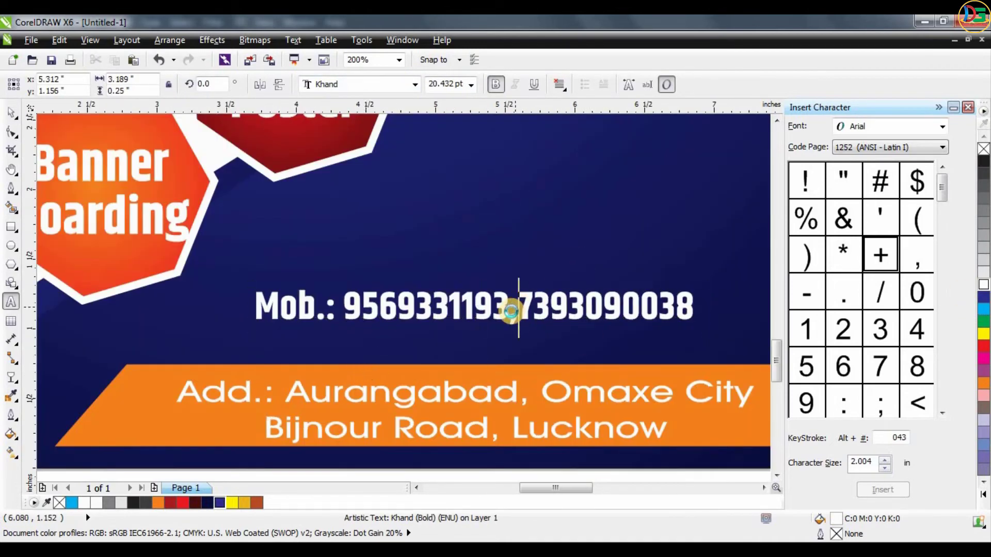
pyautogui.press('Return')
pyautogui.click(560, 87)
pyautogui.click(583, 150)
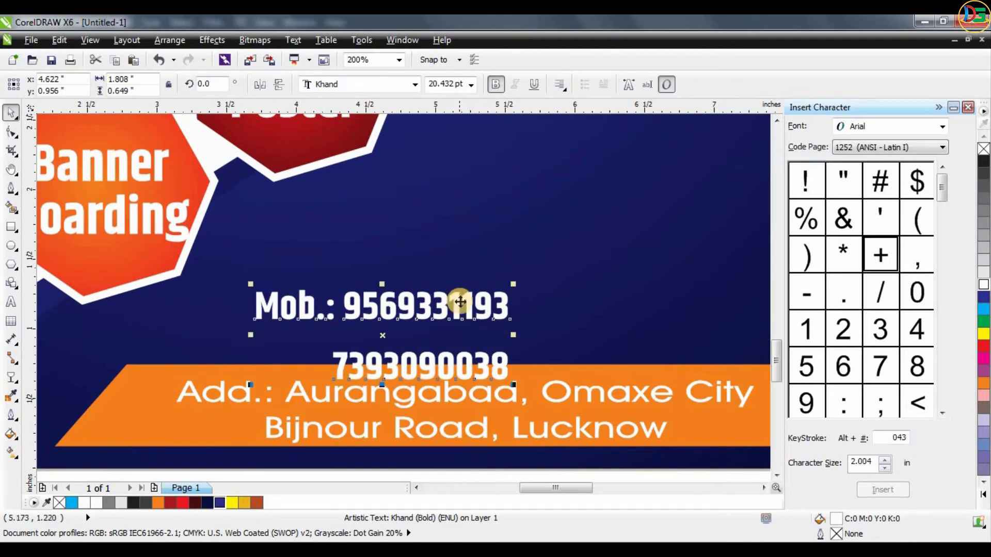
# - Tighten the mobile numbers' line spacing and enlarge them to about 28.7 pt near the flyer's right edge
pyautogui.moveTo(458, 294); pyautogui.dragTo(667, 275)
pyautogui.scroll(-1, 482, 239)
pyautogui.click(11, 133)
pyautogui.moveTo(470, 306); pyautogui.dragTo(469, 281)
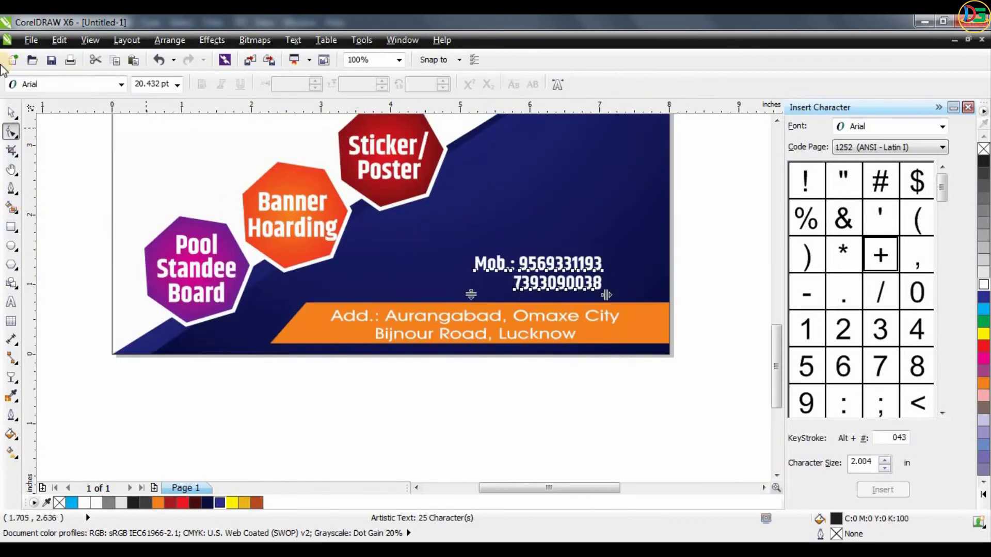
pyautogui.click(7, 112)
pyautogui.moveTo(604, 250); pyautogui.dragTo(658, 223)
pyautogui.moveTo(620, 243); pyautogui.dragTo(618, 224)
pyautogui.scroll(-1, 619, 227)
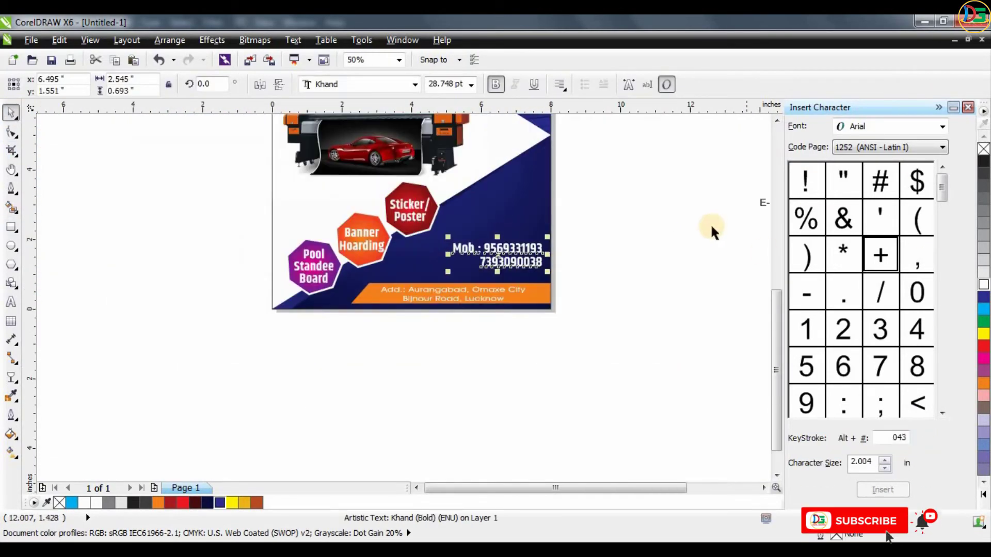
# - Place the e-mail line under the mobile numbers in white Khand, shrunk slightly and aligned to their right edge
pyautogui.click(713, 232)
pyautogui.moveTo(764, 206); pyautogui.dragTo(412, 278)
pyautogui.click(983, 286)
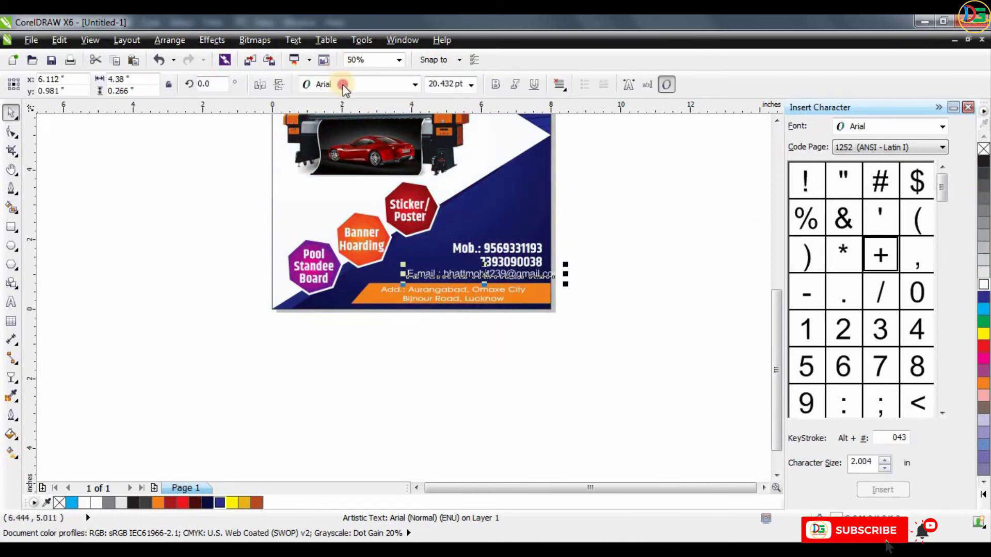
pyautogui.click(341, 86)
pyautogui.click(343, 112)
pyautogui.scroll(1, 533, 282)
pyautogui.moveTo(514, 272); pyautogui.dragTo(536, 270)
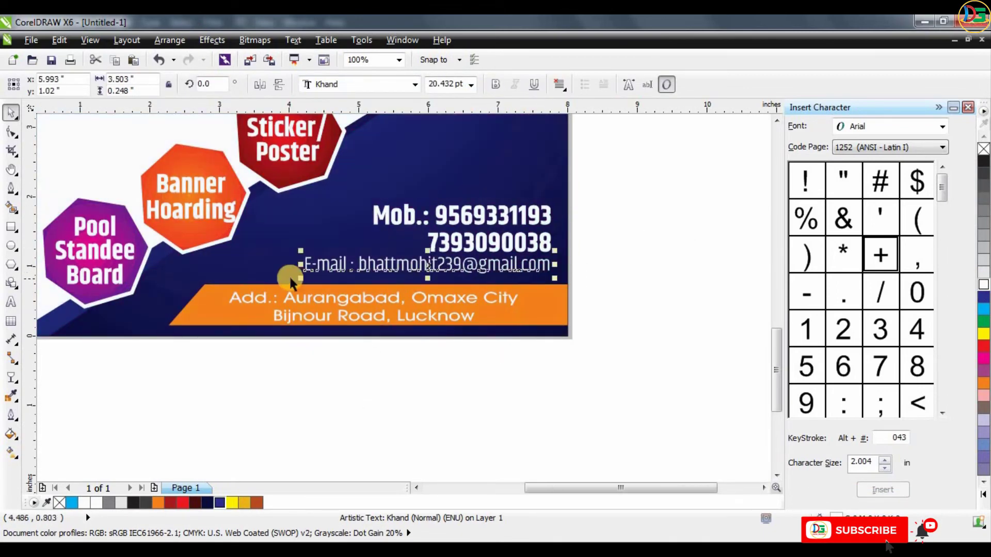
pyautogui.moveTo(301, 278); pyautogui.dragTo(313, 275)
pyautogui.click(393, 362)
pyautogui.scroll(-1, 393, 362)
pyautogui.press('F4')
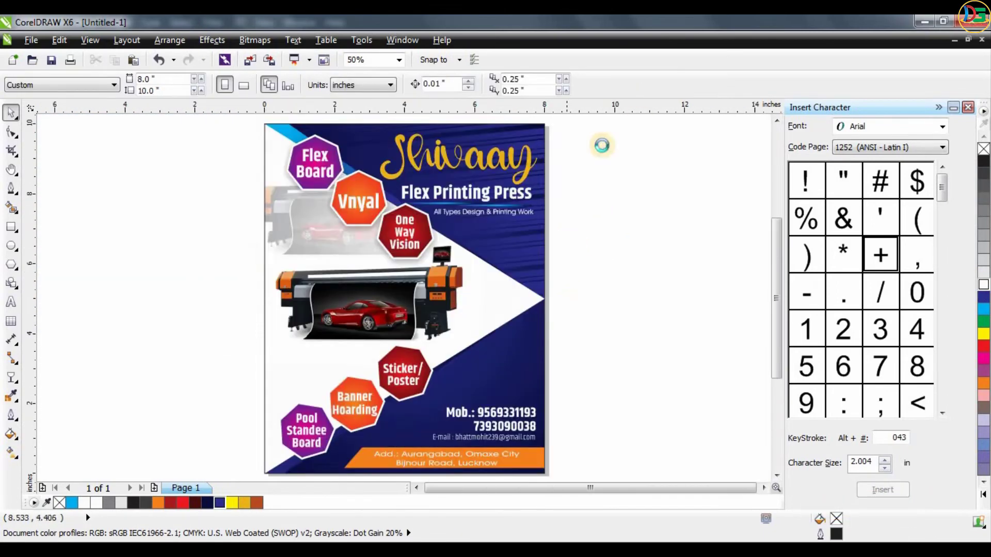
# - Copy the mobile number text upward, replace the copy with the contact's full name and colour it cyan
pyautogui.scroll(1, 583, 263)
pyautogui.moveTo(582, 266); pyautogui.dragTo(567, 220)
pyautogui.rightClick(567, 220)
pyautogui.doubleClick(567, 219)
pyautogui.hotkey('ctrl', 'a')
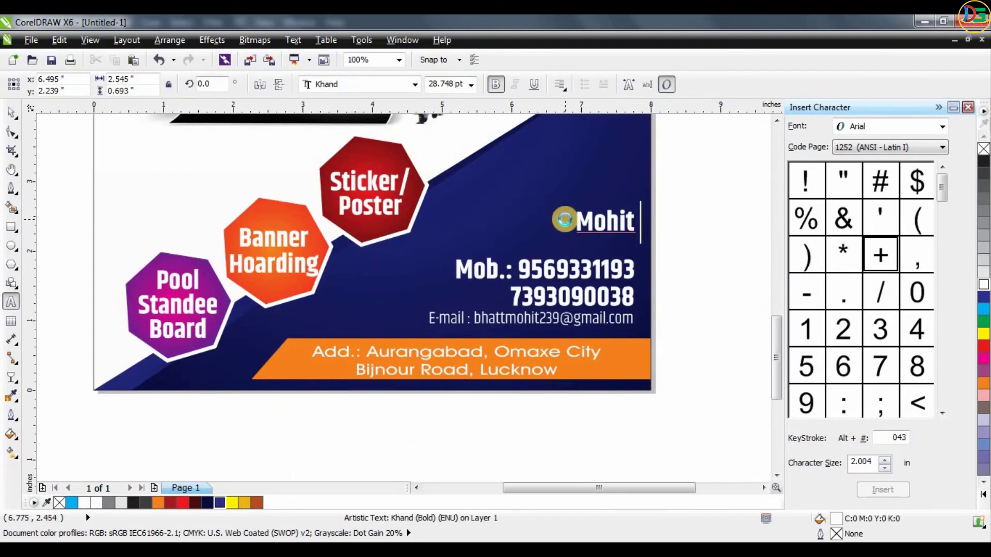
pyautogui.hotkey('ctrl', 'space')
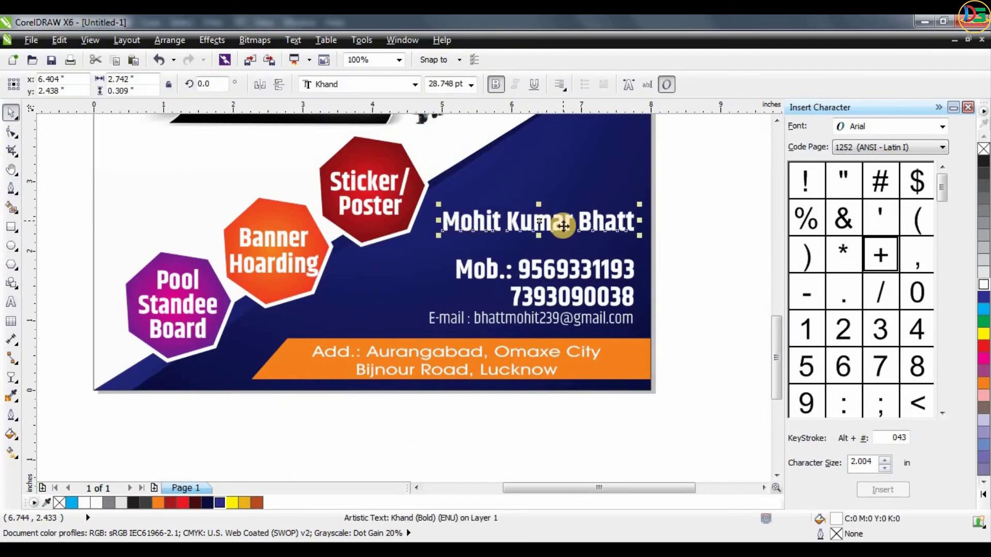
pyautogui.click(983, 310)
# - Copy the contact's name just below itself in regular weight and shrink the copy to about 11.9 pt, keeping the right edges aligned
pyautogui.moveTo(598, 224); pyautogui.dragTo(593, 250)
pyautogui.rightClick(593, 249)
pyautogui.moveTo(440, 261); pyautogui.dragTo(555, 250)
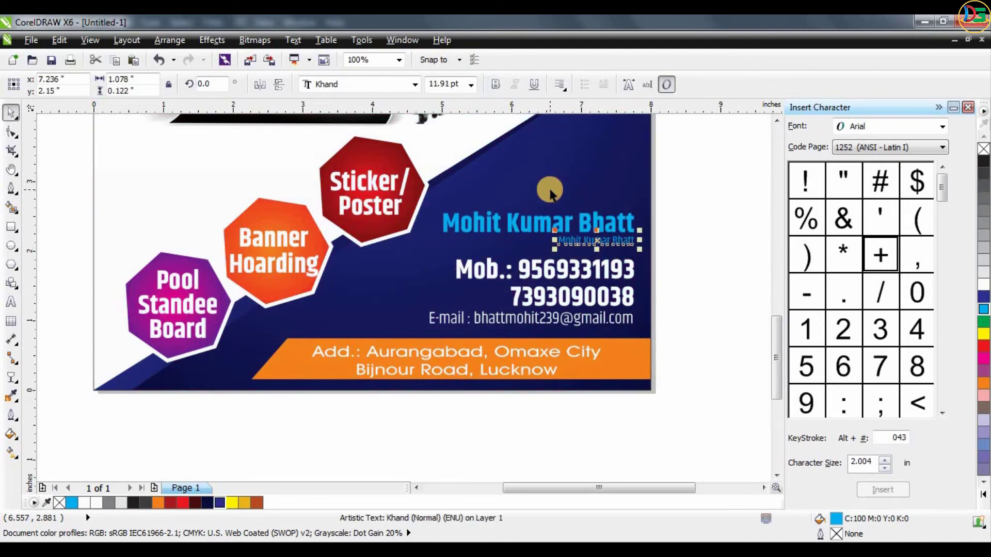
# - Replace the small copied line with "Graphics Designer" and enlarge it slightly under the contact's name
pyautogui.hotkey('ctrl', 'a')
pyautogui.write('G')
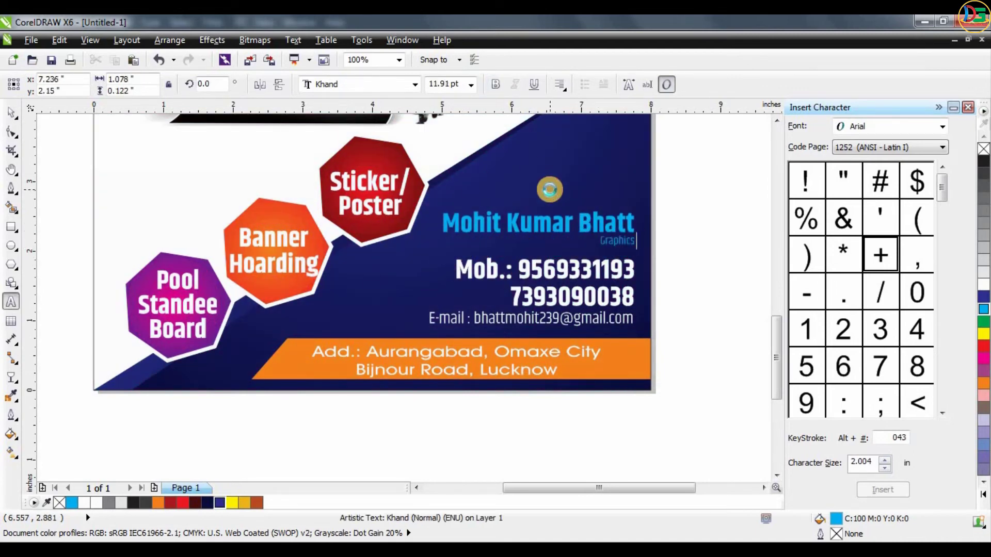
pyautogui.click(10, 117)
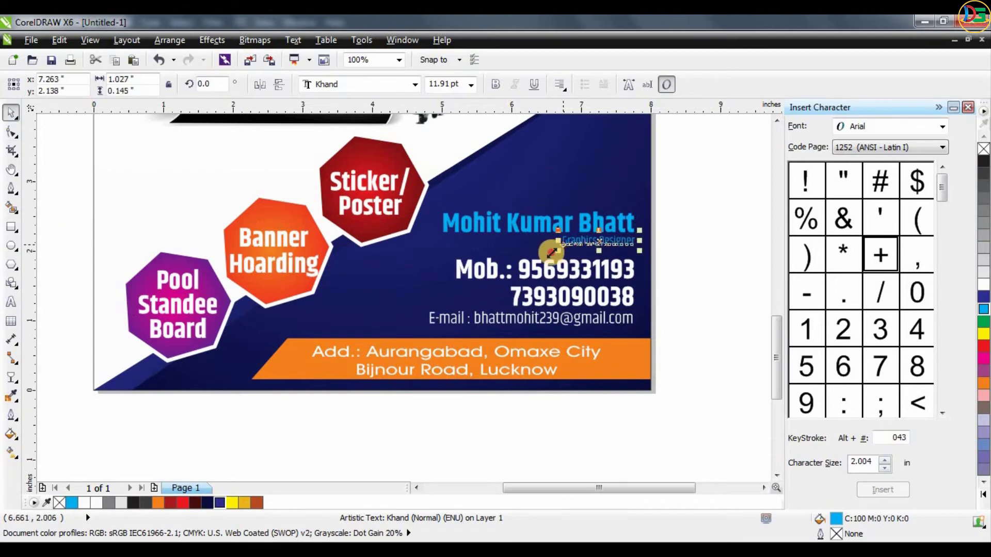
pyautogui.moveTo(556, 250); pyautogui.dragTo(542, 253)
pyautogui.press('Escape')
# - Open the flyer frame's PowerClip contents for editing and copy the upper stripe group to the right and slightly downward
pyautogui.scroll(-1, 505, 309)
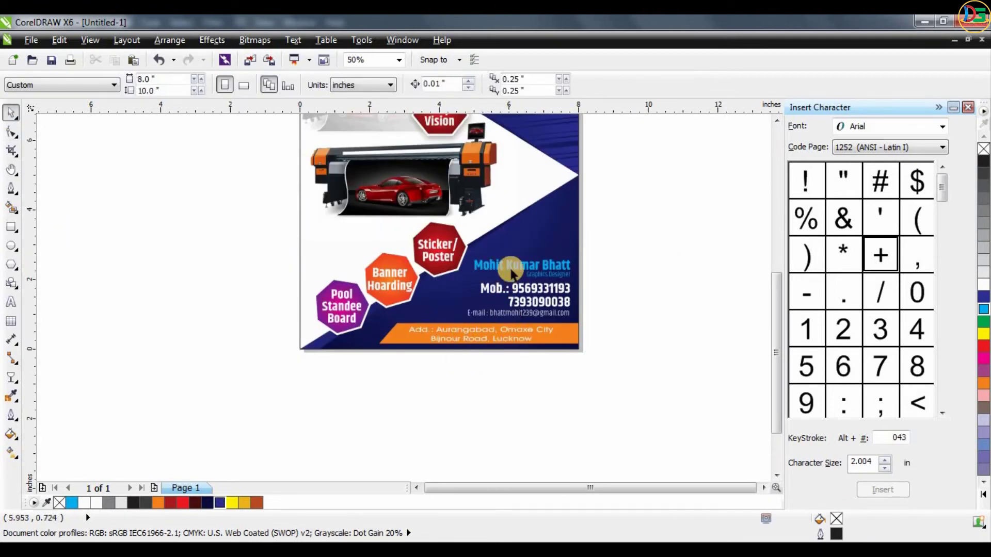
pyautogui.hotkey('shift', 'F4')
pyautogui.click(391, 406)
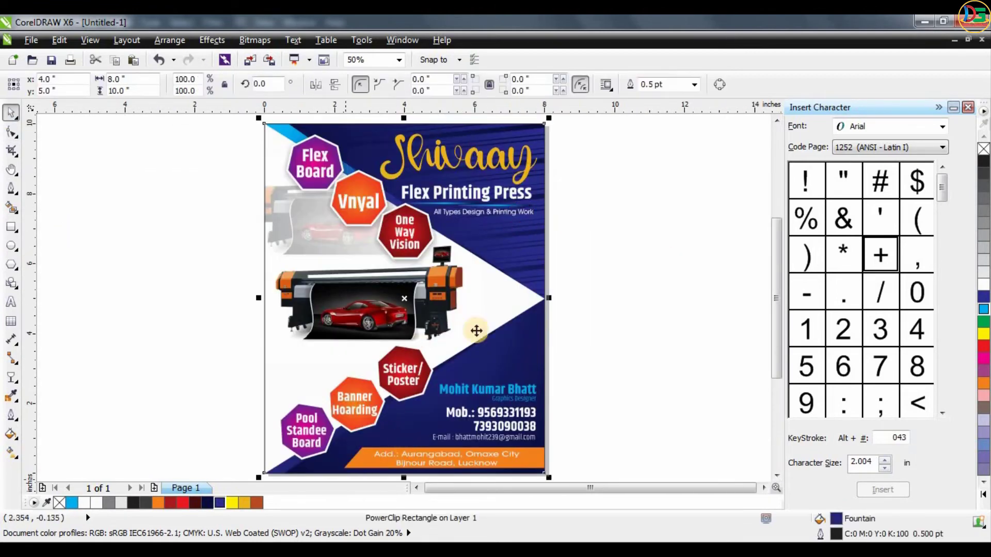
pyautogui.scroll(-1, 476, 330)
pyautogui.click(407, 417)
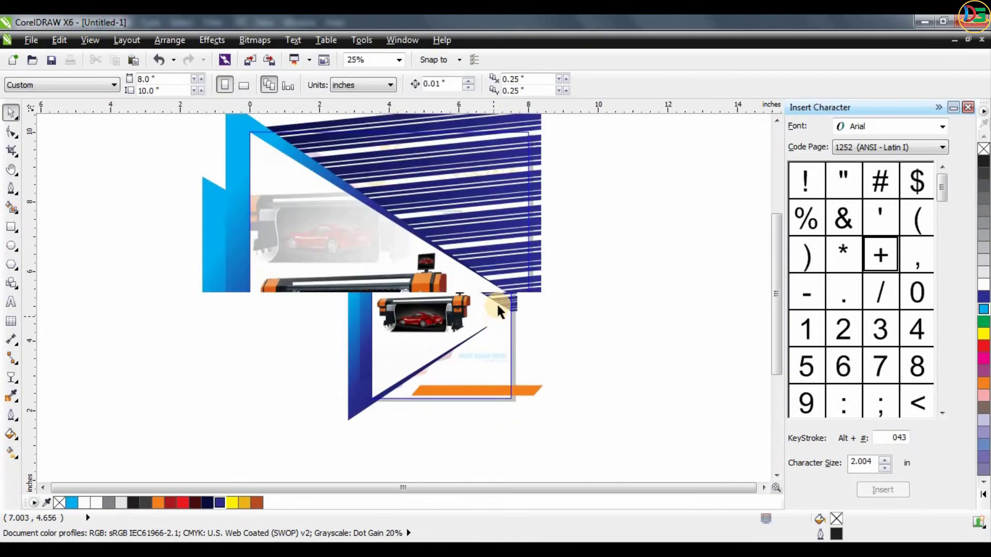
pyautogui.moveTo(531, 270); pyautogui.dragTo(710, 350)
pyautogui.scroll(-1, 547, 230)
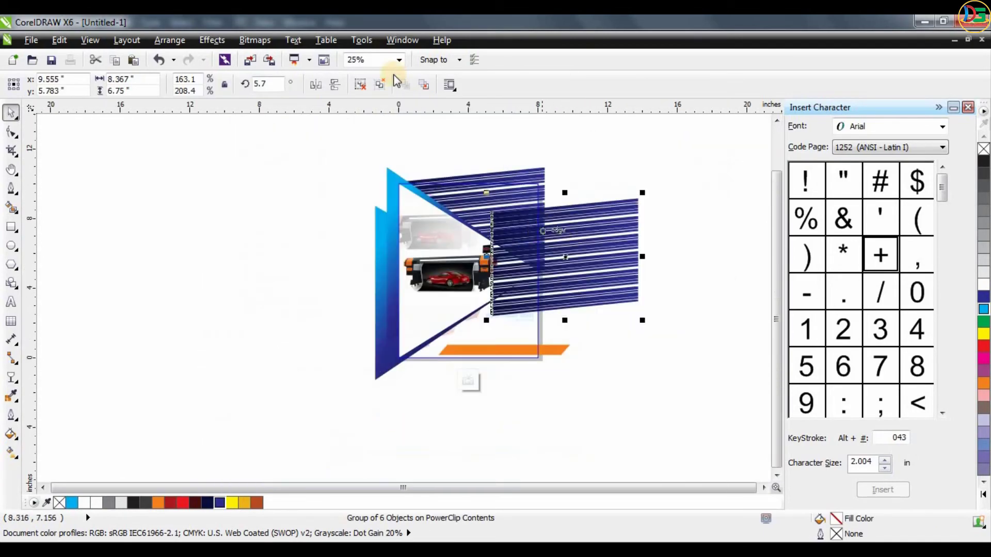
# - Rotate the copied stripes to 90°, stretch them across the flyer's lower part, tilt them to about 125.7° along the lower diagonal and finish editing
pyautogui.write('9')
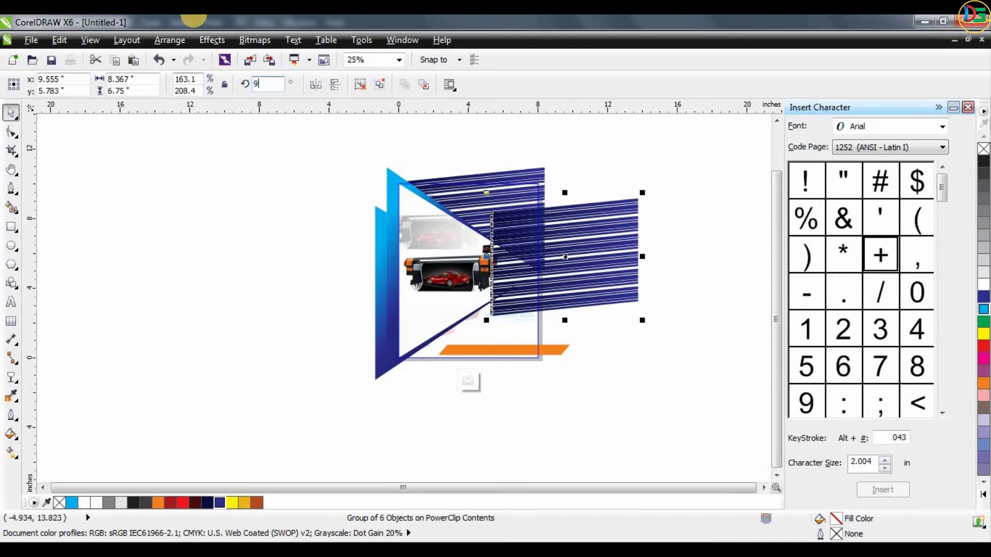
pyautogui.write('0')
pyautogui.press('Return')
pyautogui.moveTo(593, 272); pyautogui.dragTo(624, 367)
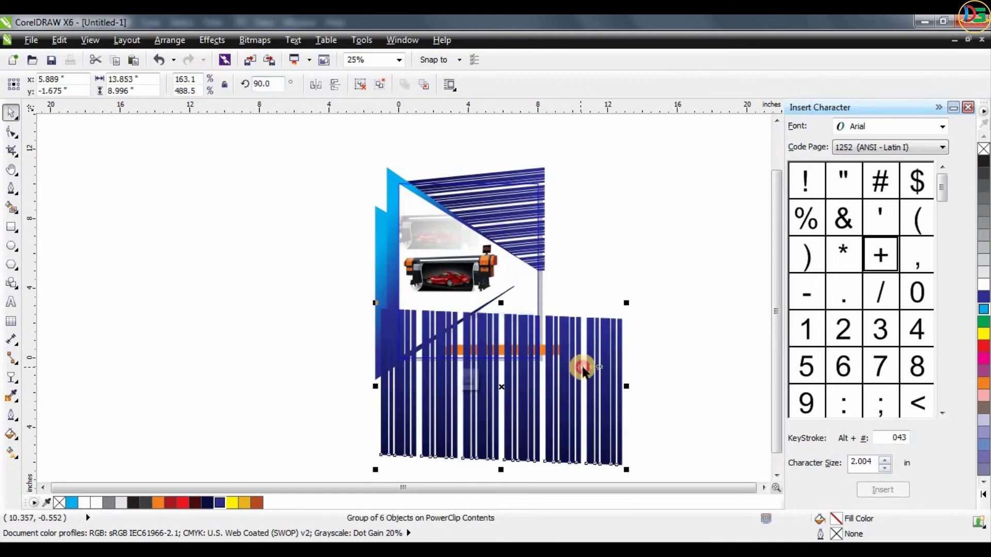
pyautogui.moveTo(597, 232)
pyautogui.mouseDown()
pyautogui.moveTo(549, 191)
pyautogui.moveTo(572, 198)
pyautogui.mouseUp()
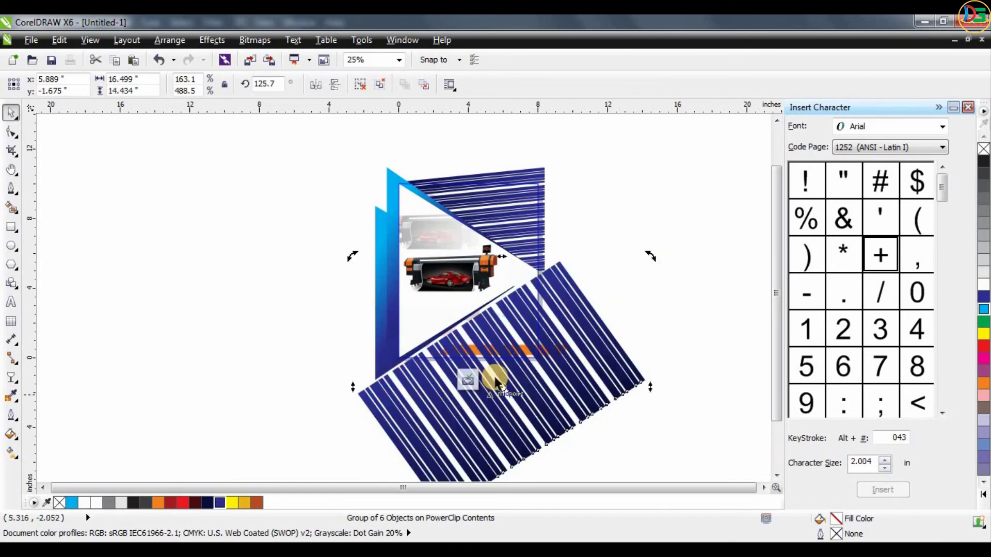
pyautogui.click(468, 380)
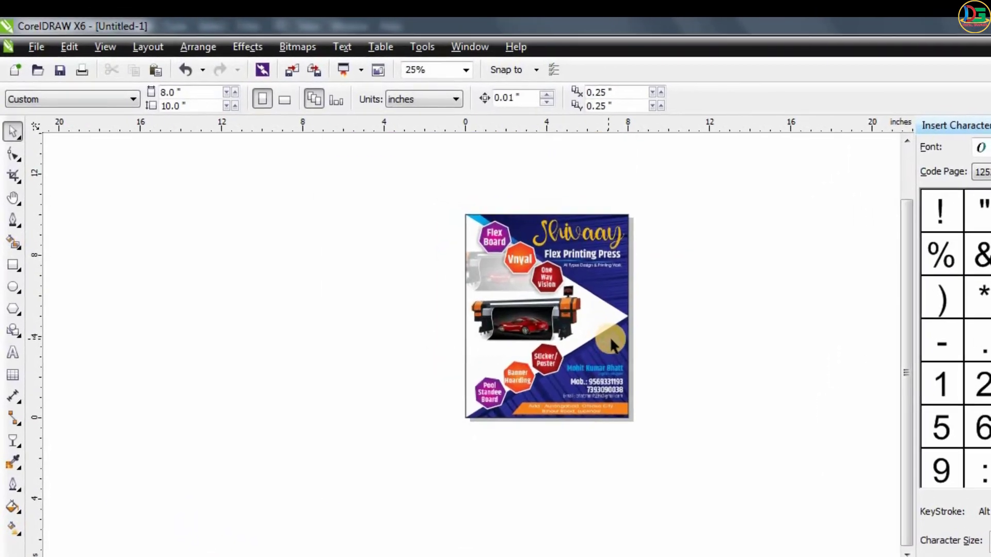
# - Reopen the frame's contents and convert the lower stripe group to a 300 dpi CMYK bitmap with anti-aliasing and a transparent background
pyautogui.scroll(2, 612, 345)
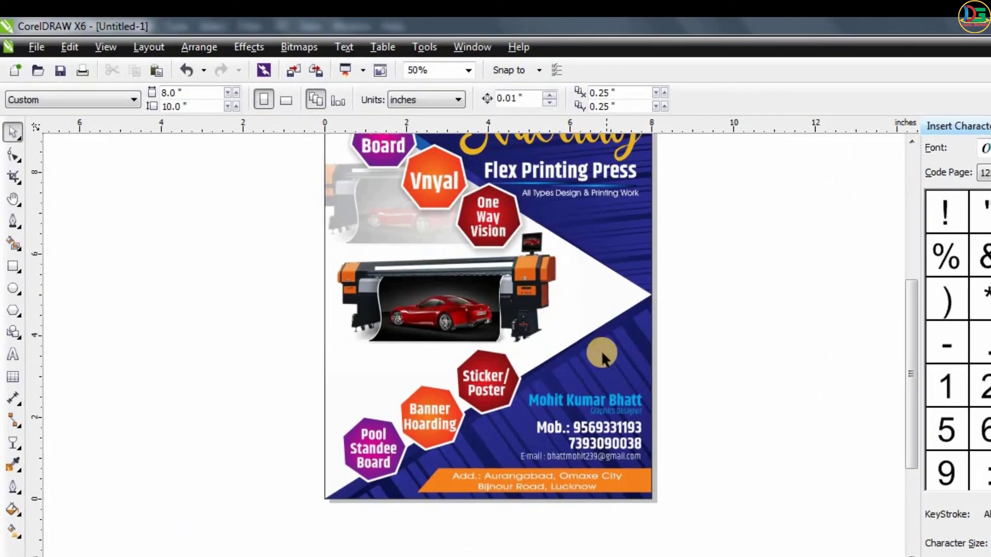
pyautogui.click(602, 353)
pyautogui.click(453, 525)
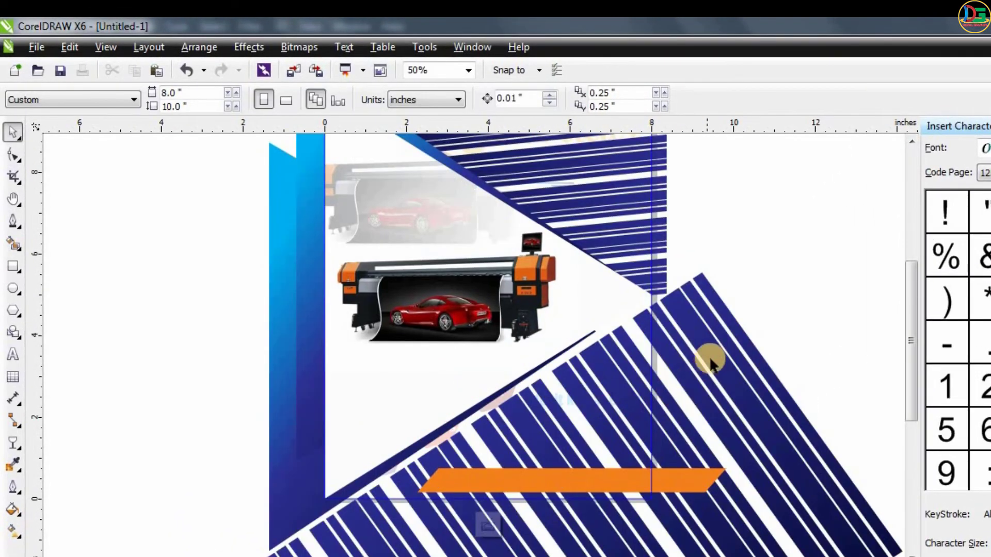
pyautogui.click(671, 329)
pyautogui.scroll(-2, 670, 331)
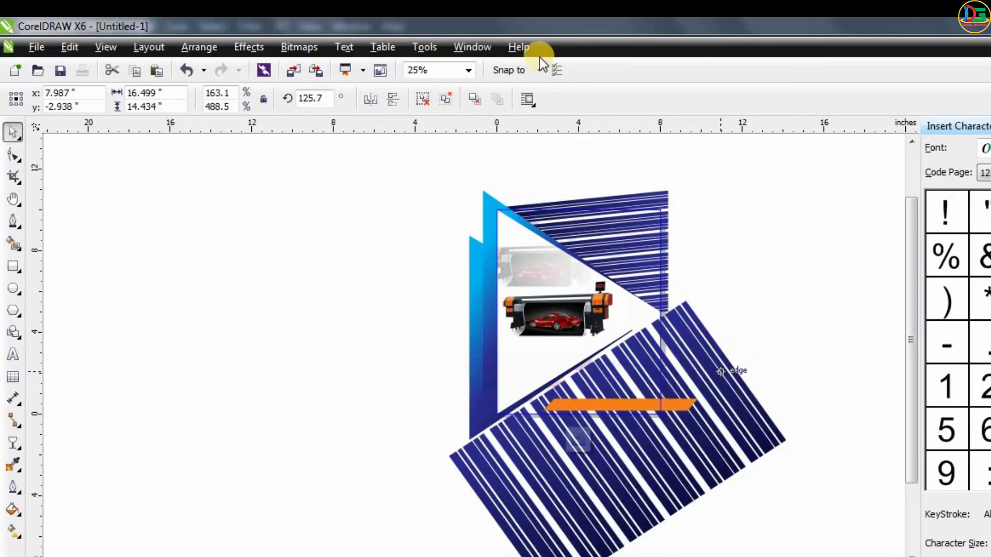
pyautogui.click(319, 47)
pyautogui.click(325, 70)
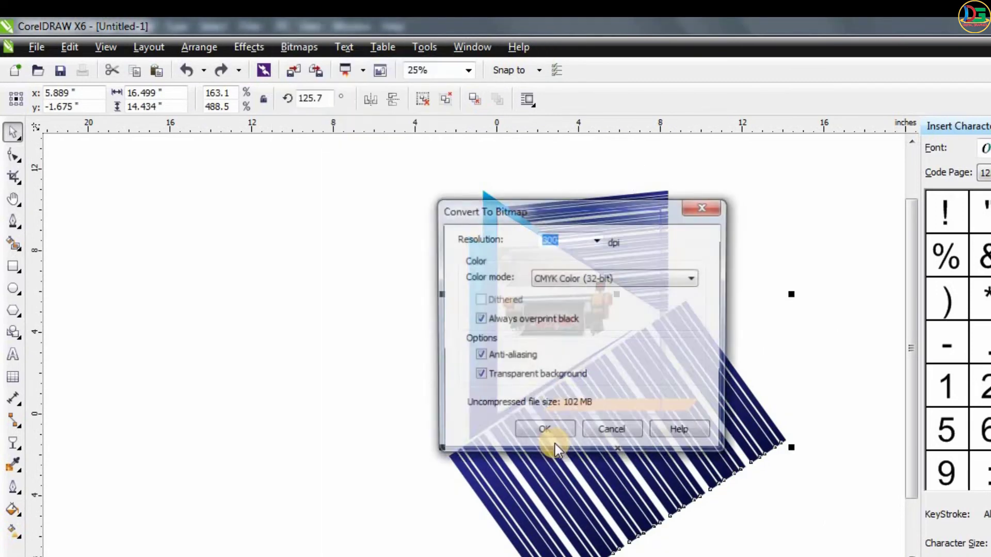
pyautogui.click(552, 433)
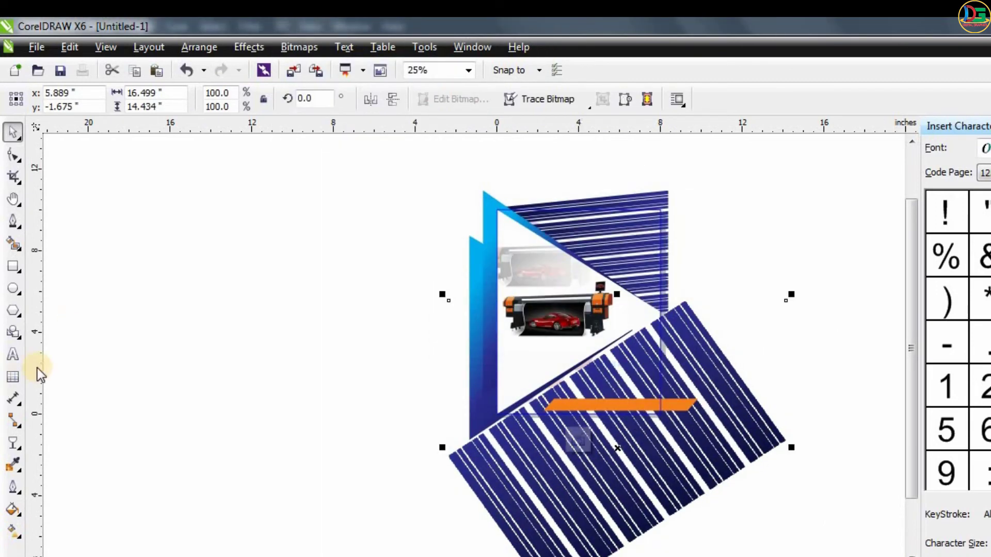
# - Apply a Gaussian Blur with a 57-pixel radius to the lower stripes bitmap
pyautogui.click(317, 50)
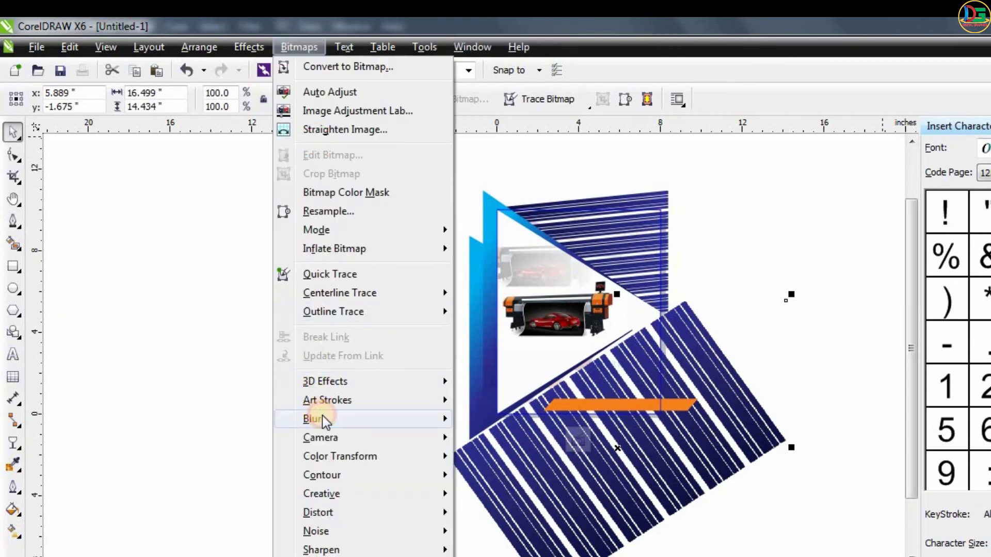
pyautogui.moveTo(322, 418)
pyautogui.click(530, 438)
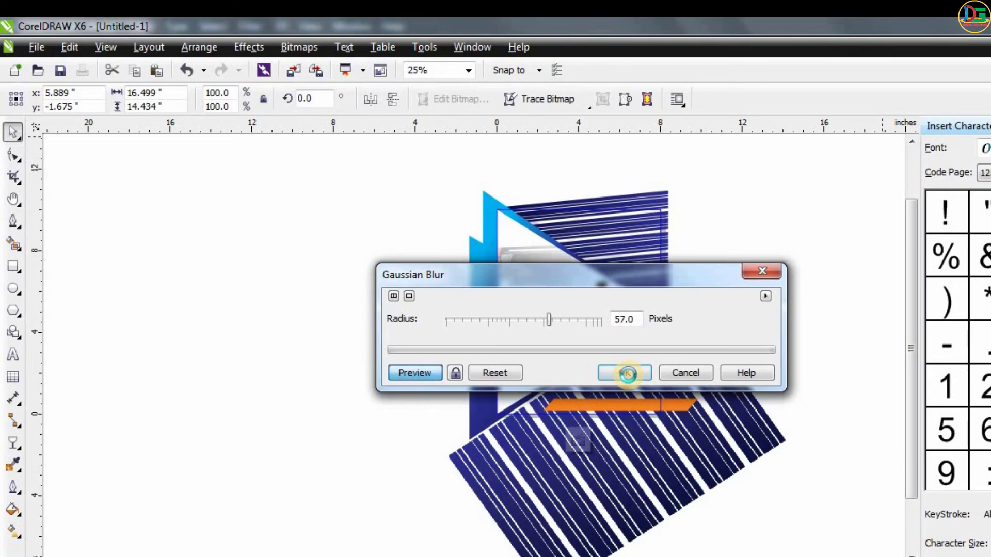
pyautogui.click(627, 374)
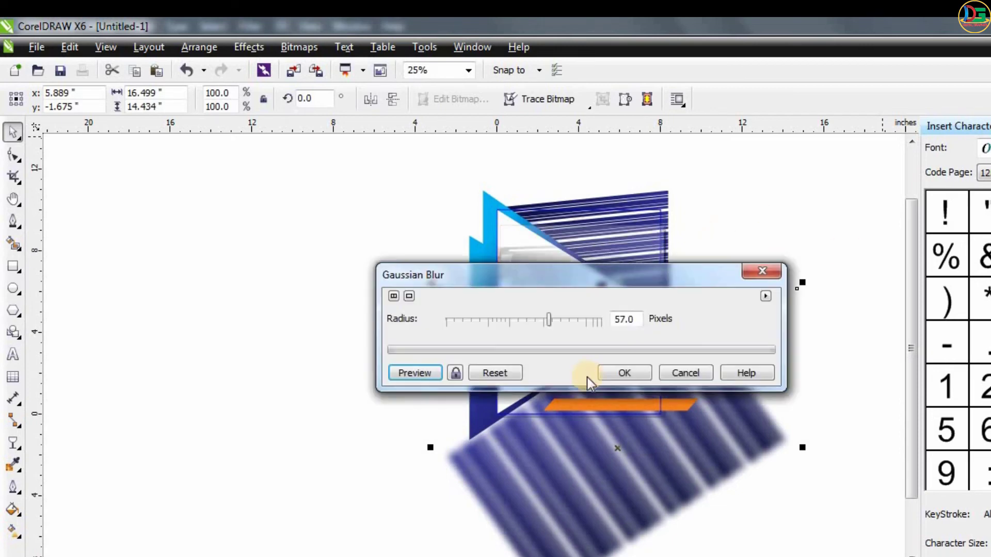
pyautogui.click(623, 372)
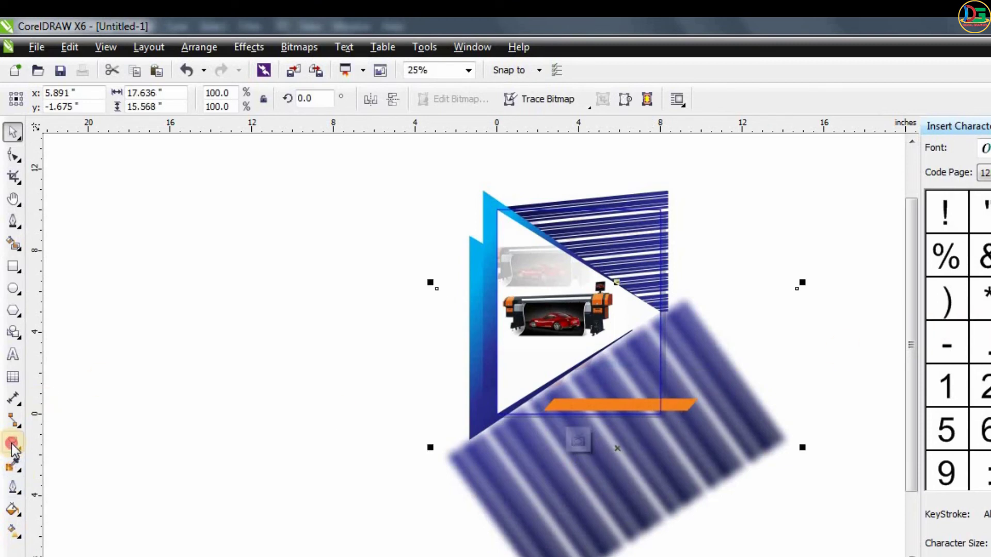
# - Apply a linear transparency across the blurred stripes, fading toward their right end, with a level of 44
pyautogui.click(13, 446)
pyautogui.click(68, 551)
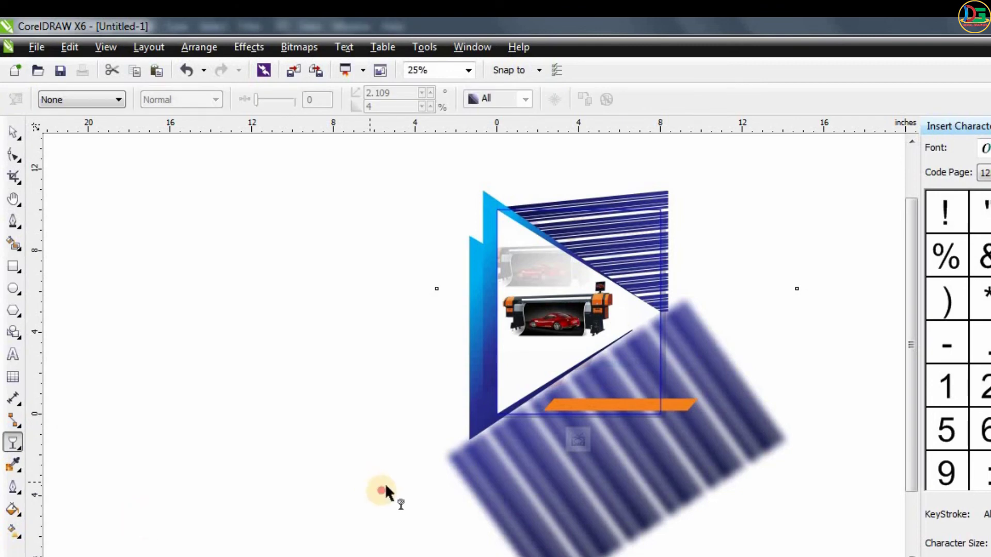
pyautogui.moveTo(377, 487); pyautogui.dragTo(791, 424)
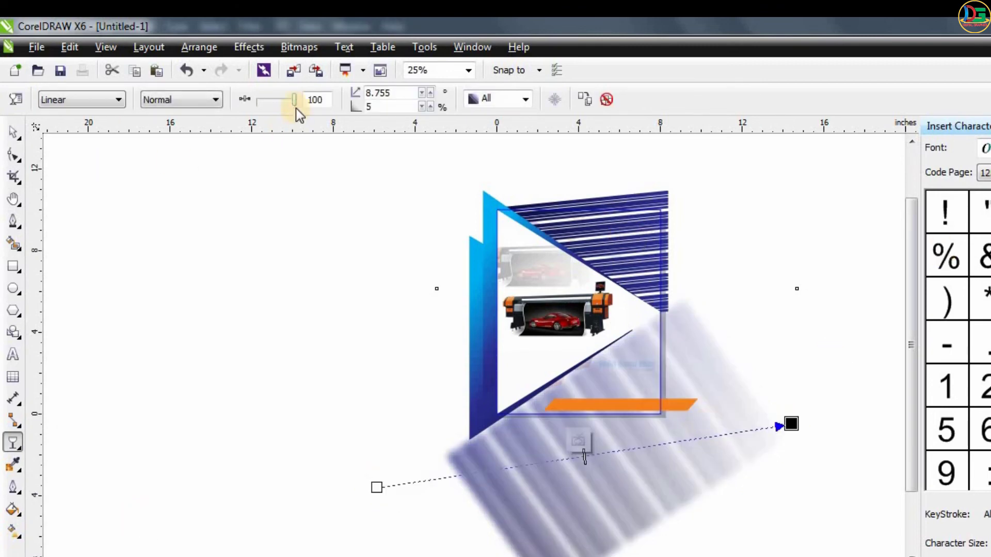
pyautogui.click(277, 101)
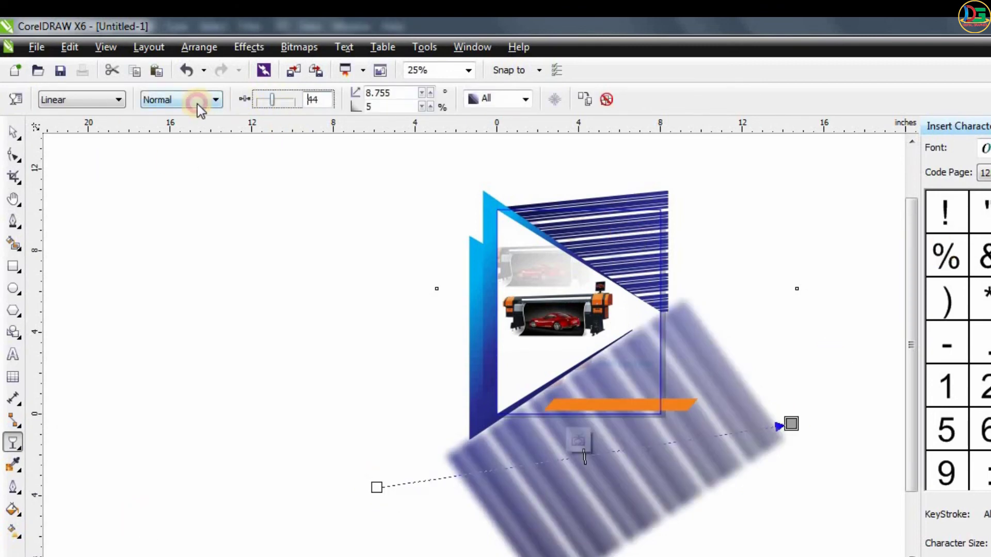
# - Set the blurred stripes' transparency mode to Multiply with a level of 42 and finish editing the frame's contents
pyautogui.click(197, 104)
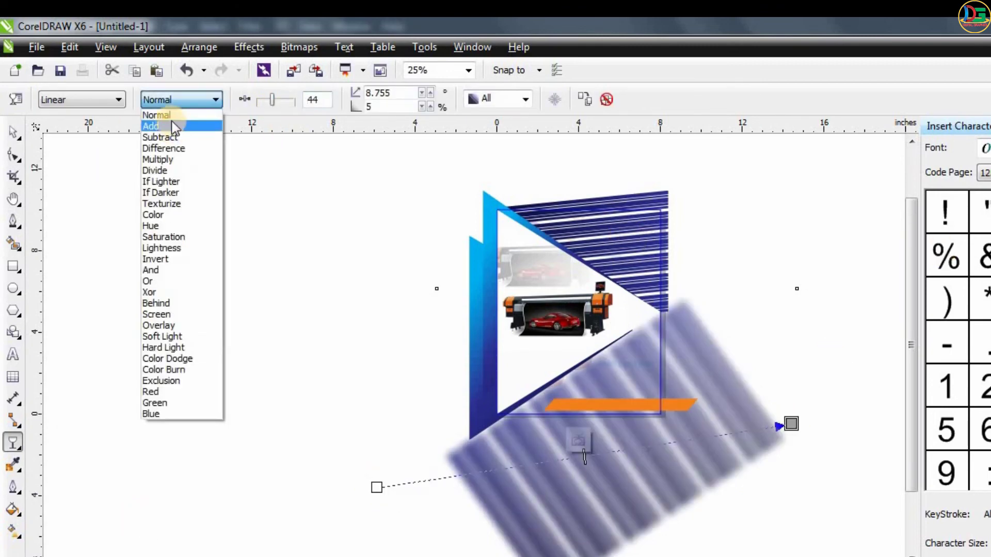
pyautogui.click(169, 163)
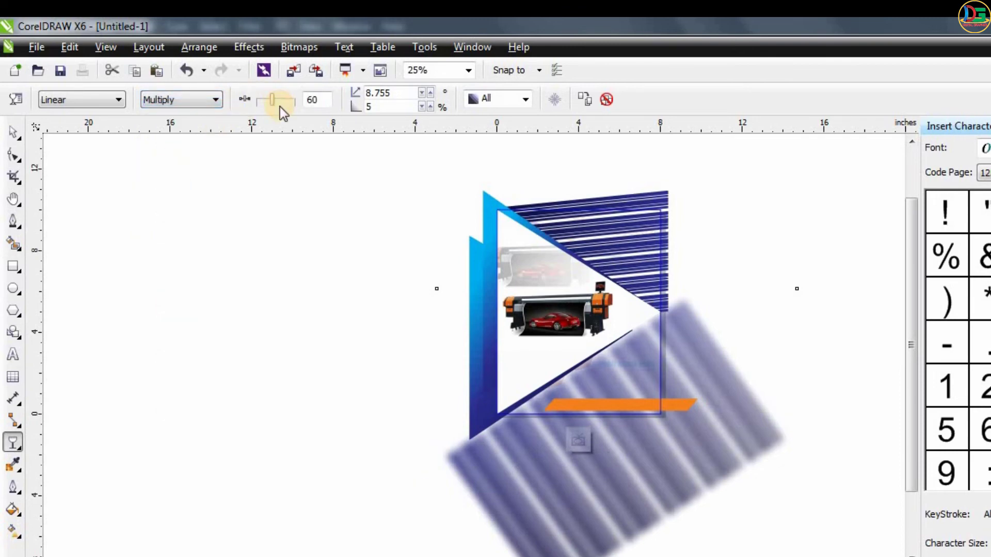
pyautogui.moveTo(272, 101); pyautogui.dragTo(268, 102)
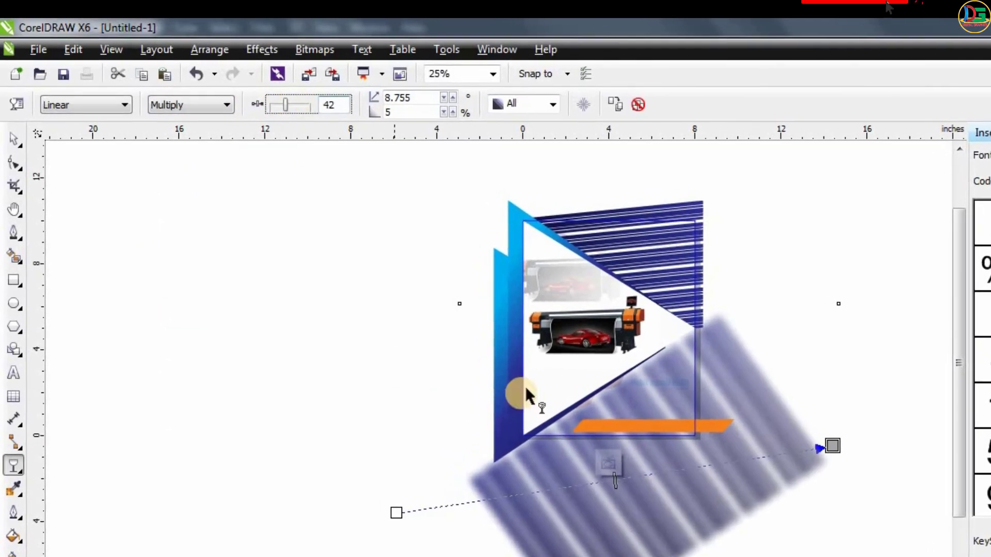
pyautogui.press('space')
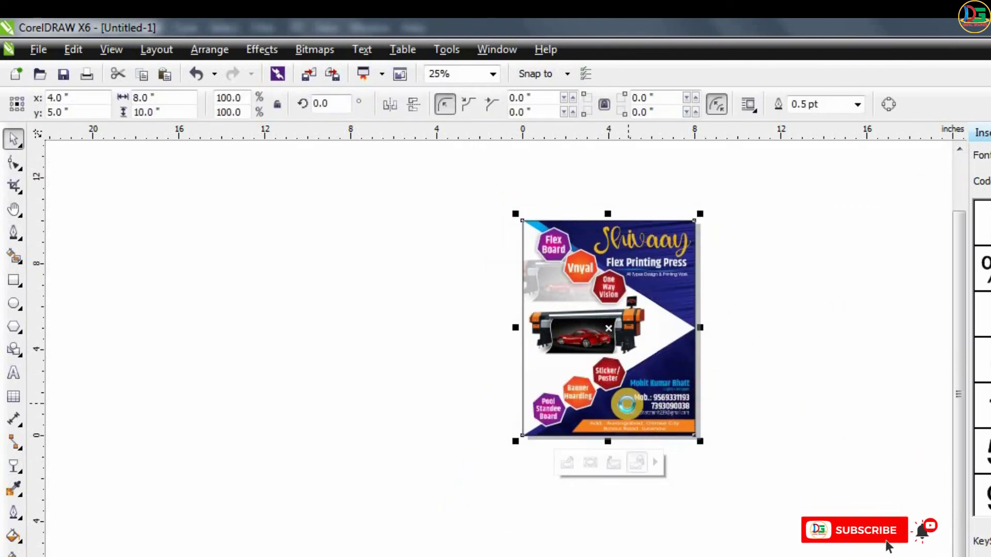
# - Reopen the frame's contents, lower the blurred stripes' transparency level to 16 and finish editing
pyautogui.scroll(2, 627, 405)
pyautogui.scroll(2, 720, 361)
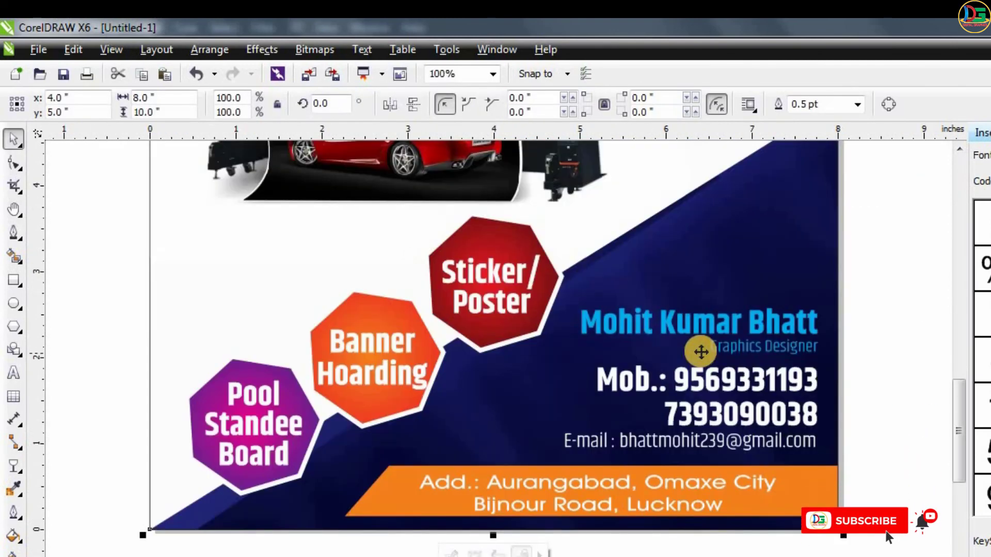
pyautogui.scroll(-2, 694, 301)
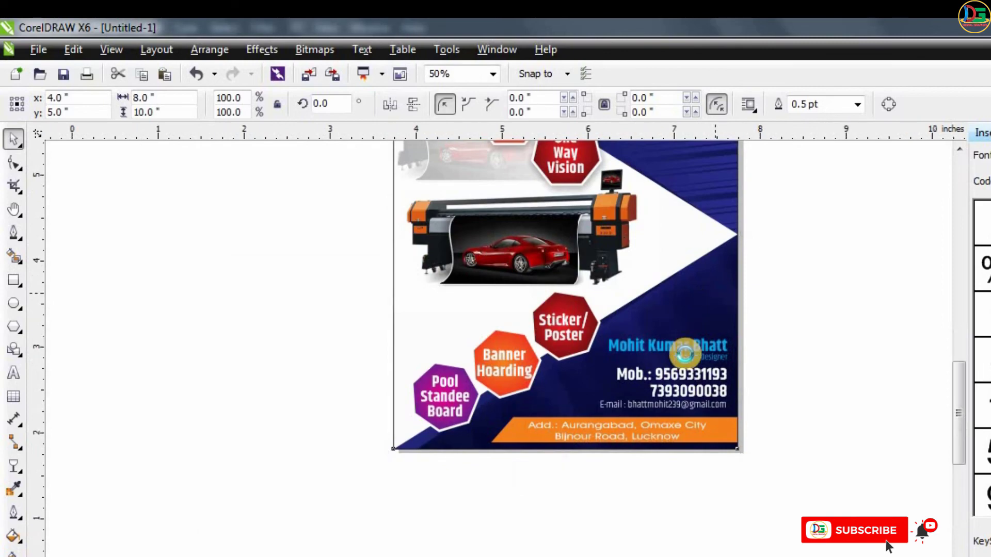
pyautogui.scroll(4, 681, 350)
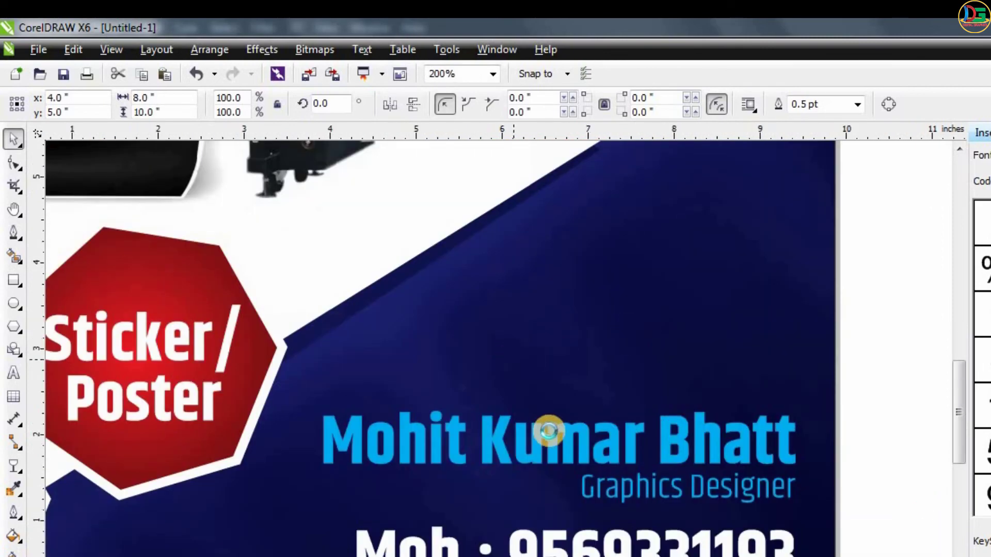
pyautogui.scroll(-2, 549, 431)
pyautogui.scroll(-2, 562, 437)
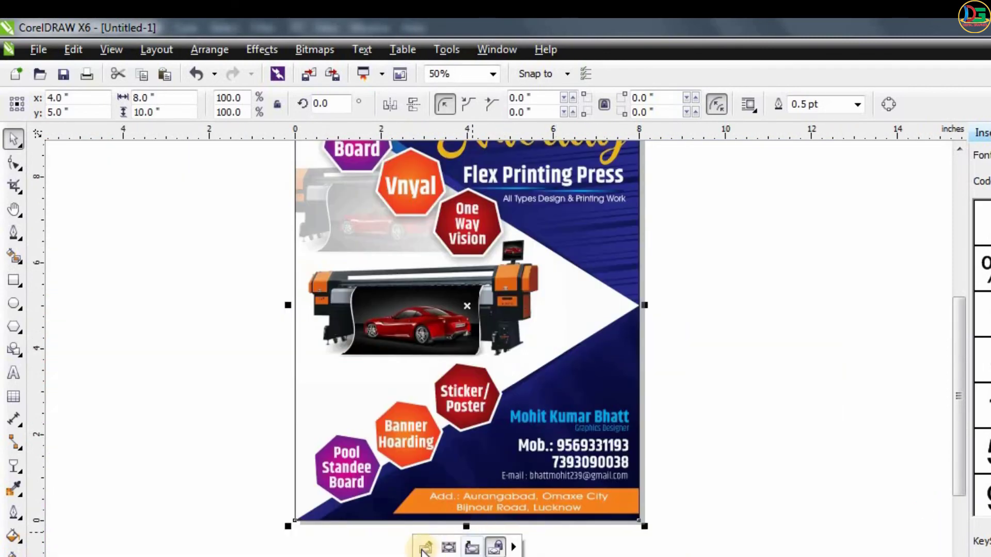
pyautogui.press('Escape')
pyautogui.keyDown('ctrl'); pyautogui.click(584, 393); pyautogui.keyUp('ctrl')
pyautogui.click(699, 378)
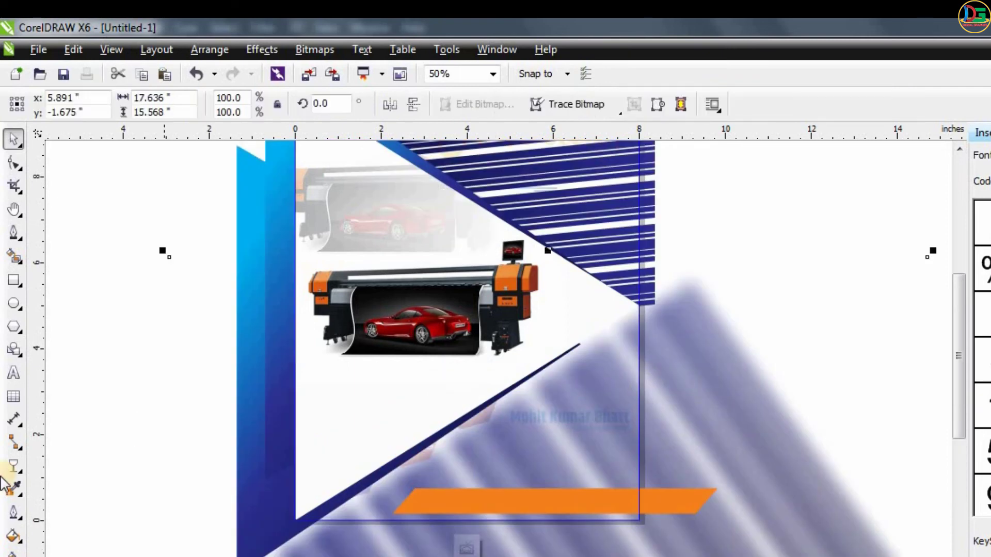
pyautogui.click(12, 466)
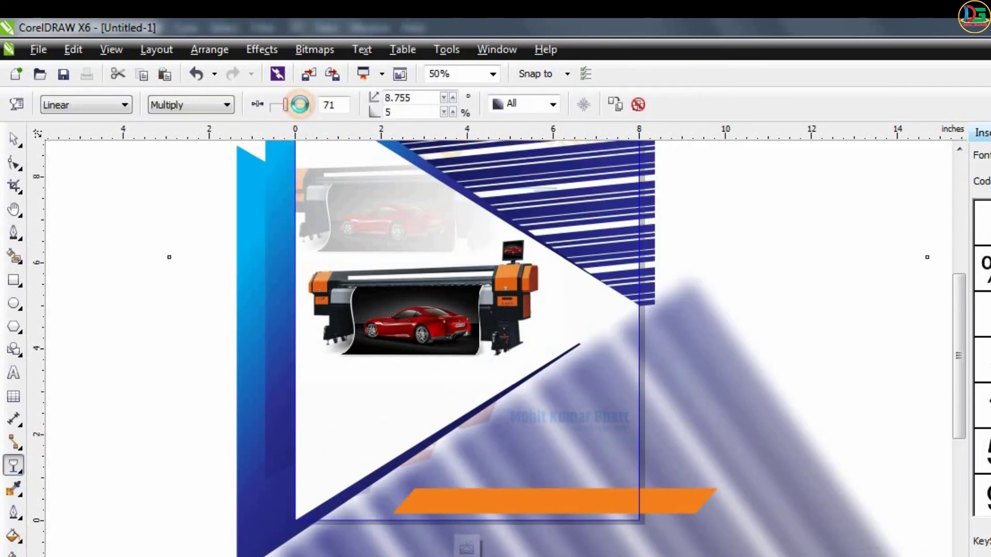
pyautogui.click(299, 104)
pyautogui.click(276, 106)
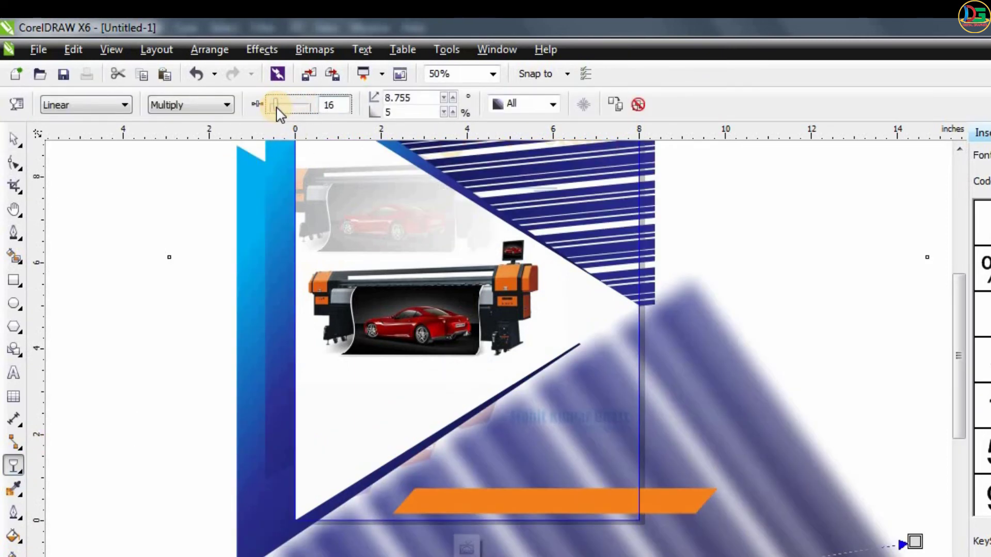
pyautogui.click(458, 550)
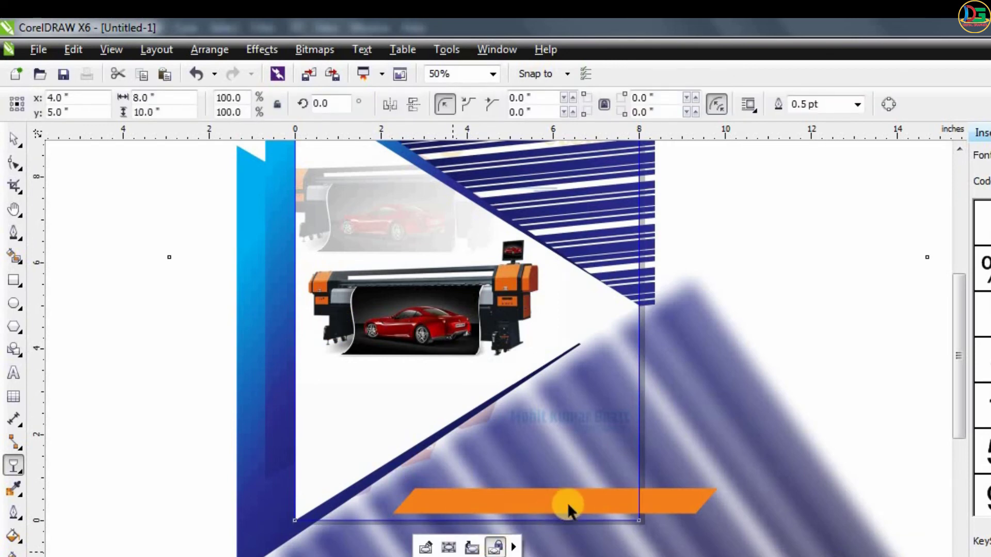
# - Draw a circle about 2.96 inches in diameter over the white triangle's tip at the flyer's right edge
pyautogui.scroll(-1, 622, 341)
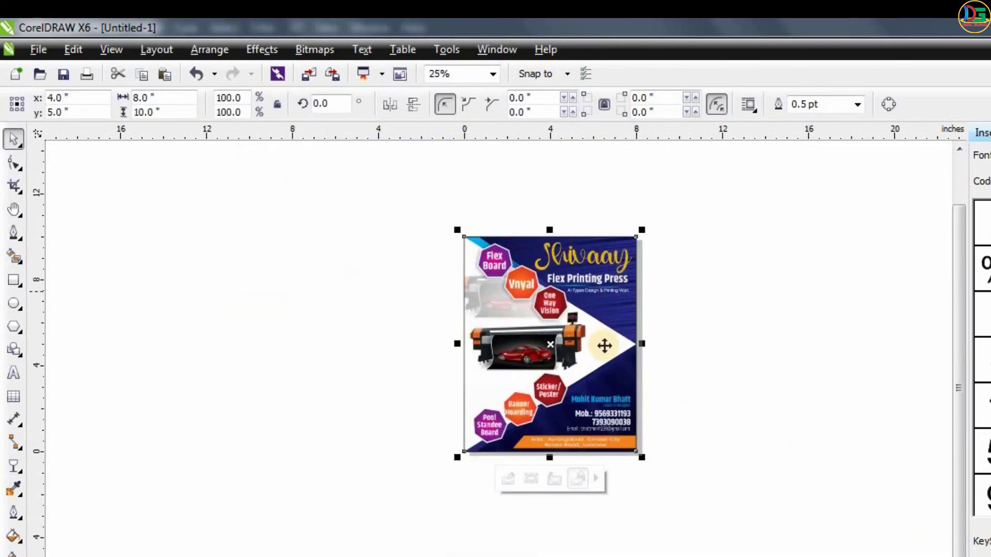
pyautogui.scroll(1, 734, 376)
pyautogui.click(734, 376)
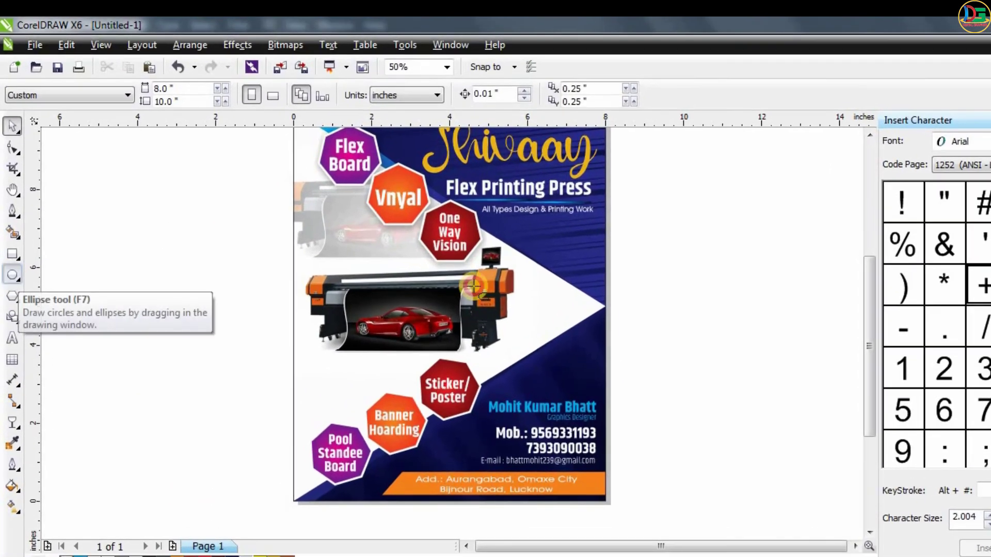
pyautogui.click(11, 245)
pyautogui.moveTo(461, 219); pyautogui.dragTo(554, 327)
pyautogui.moveTo(645, 381); pyautogui.dragTo(662, 380)
pyautogui.press('space')
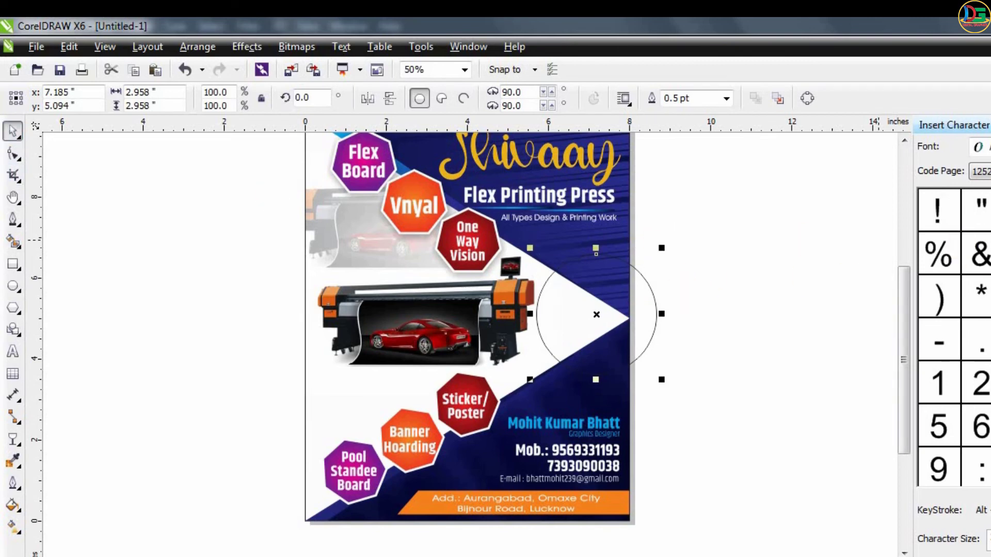
# - Give the circle a radial fountain fill running from a blue centre to a dark blue rim
pyautogui.click(990, 414)
pyautogui.press('g')
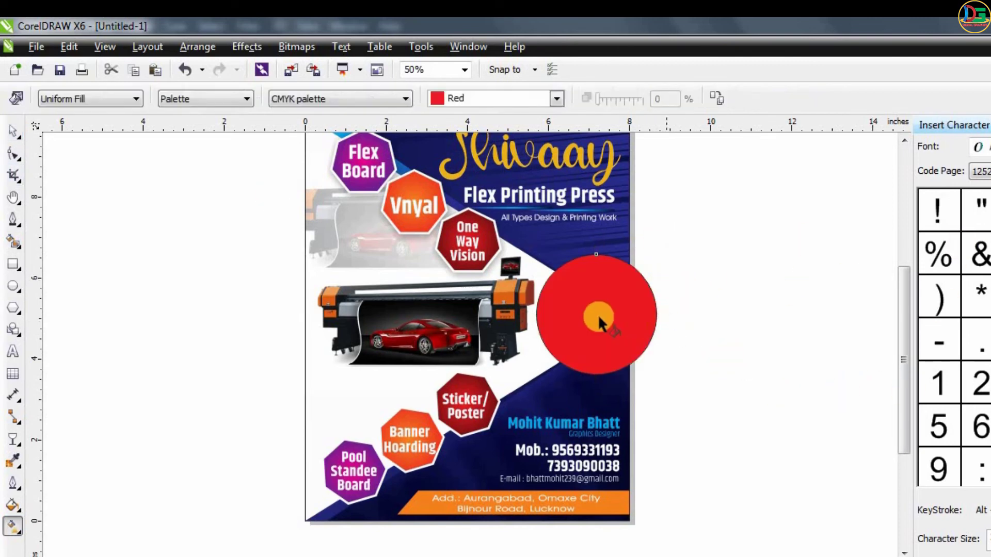
pyautogui.moveTo(588, 302); pyautogui.dragTo(588, 386)
pyautogui.click(91, 99)
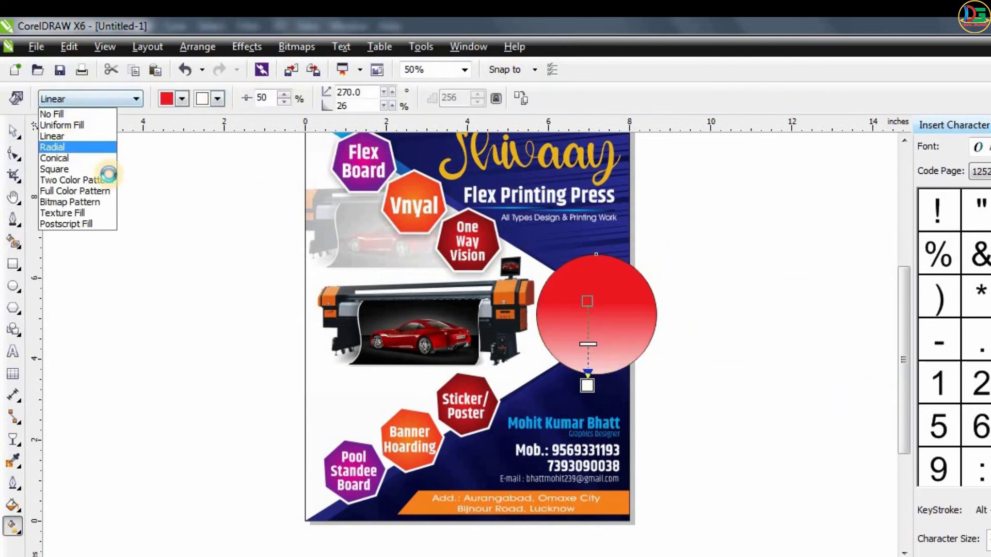
pyautogui.click(57, 153)
pyautogui.moveTo(596, 313); pyautogui.dragTo(596, 360)
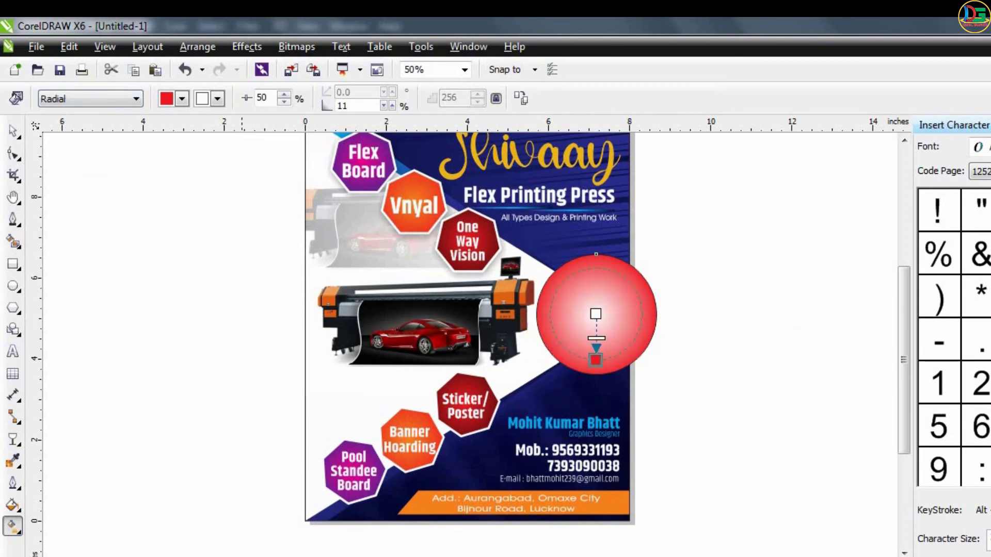
pyautogui.moveTo(595, 317); pyautogui.dragTo(595, 318)
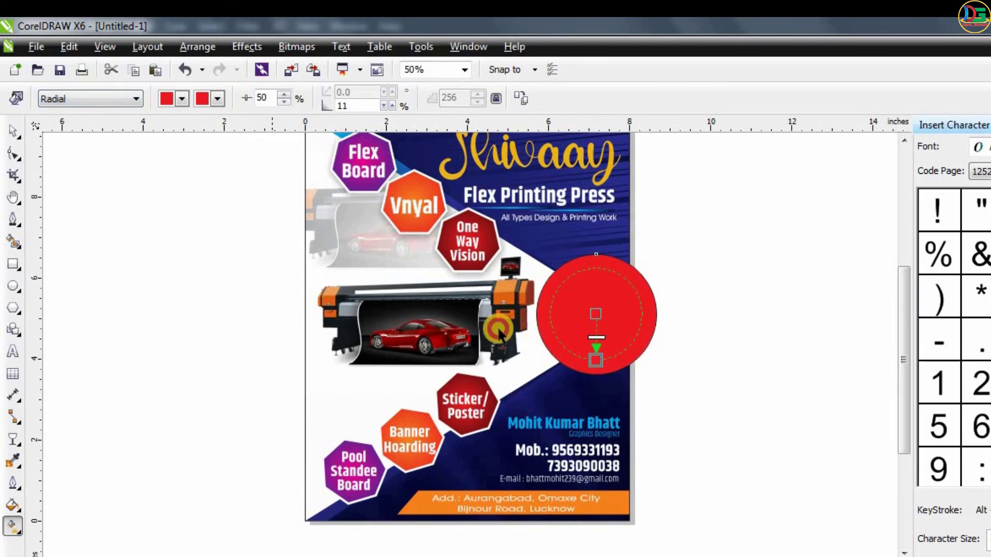
pyautogui.moveTo(499, 329); pyautogui.dragTo(600, 312)
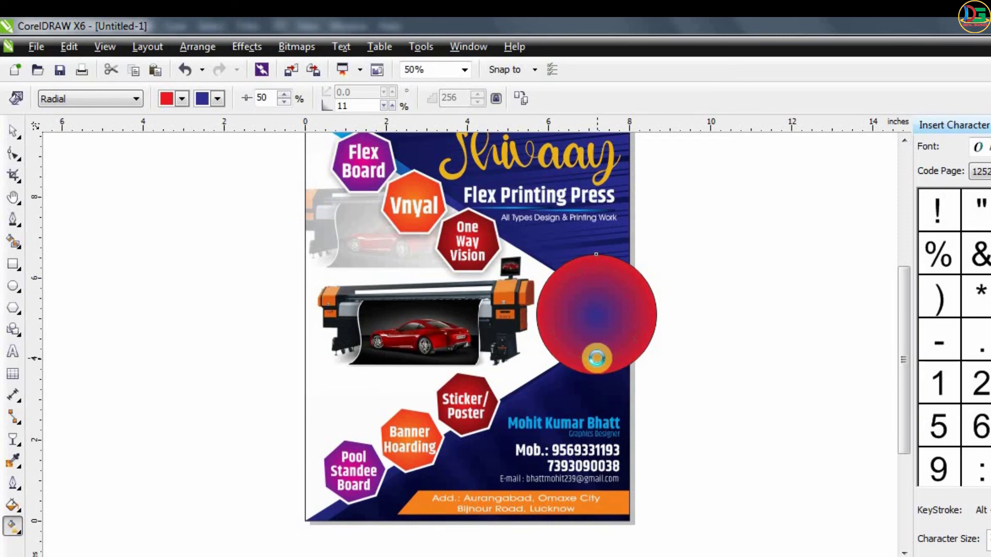
pyautogui.moveTo(597, 358); pyautogui.dragTo(597, 358)
# - Set the circle's outline to 3.0 pt in cyan
pyautogui.click(13, 131)
pyautogui.click(725, 99)
pyautogui.click(677, 191)
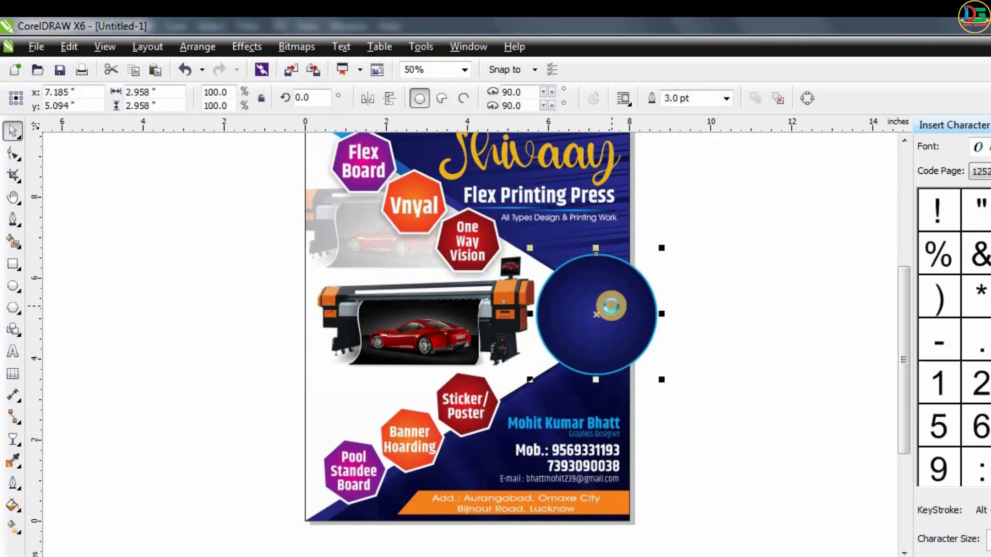
# - Try to PowerClip the circle inside the flyer's background frame, then undo the frame move and the clipping
pyautogui.scroll(1, 611, 306)
pyautogui.rightClick(619, 298)
pyautogui.press('p')
pyautogui.click(631, 198)
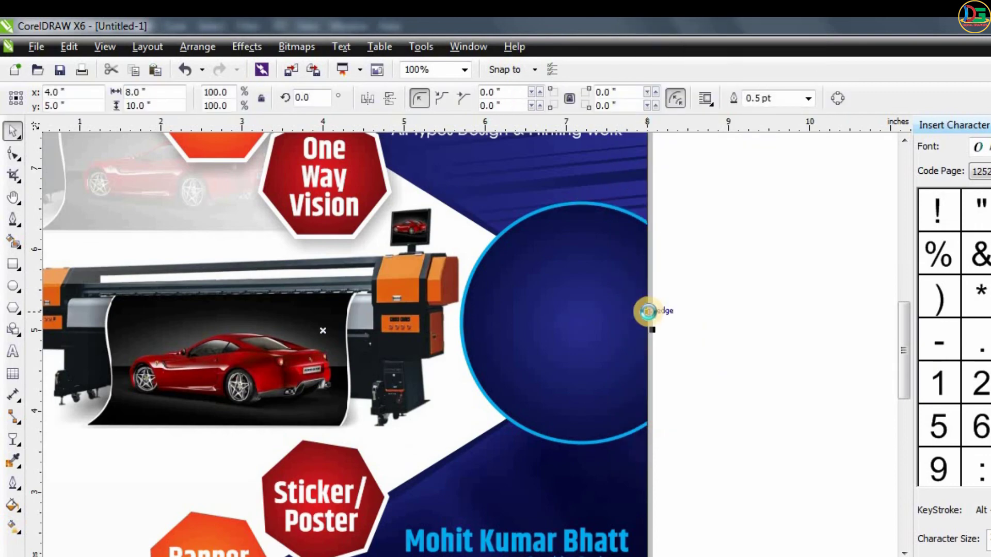
pyautogui.scroll(-1, 649, 311)
pyautogui.press('Escape')
pyautogui.scroll(1, 618, 200)
pyautogui.click(597, 187)
pyautogui.moveTo(627, 208); pyautogui.dragTo(717, 402)
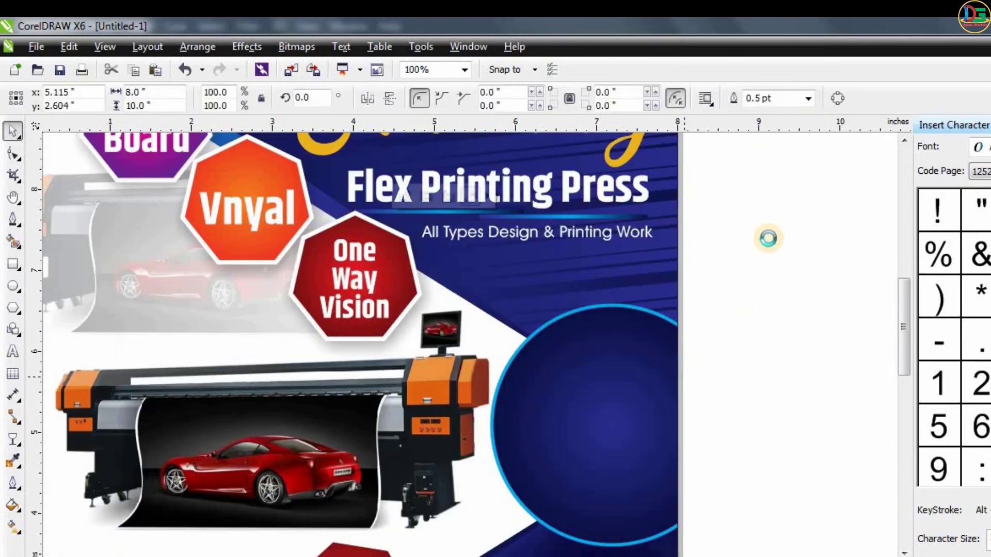
pyautogui.hotkey('ctrl', 'z')
pyautogui.hotkey('ctrl', 'z')
# - PowerClip the circle inside the flyer's background frame so its overhang past the page edge is cropped
pyautogui.click(620, 197)
pyautogui.rightClick(684, 372)
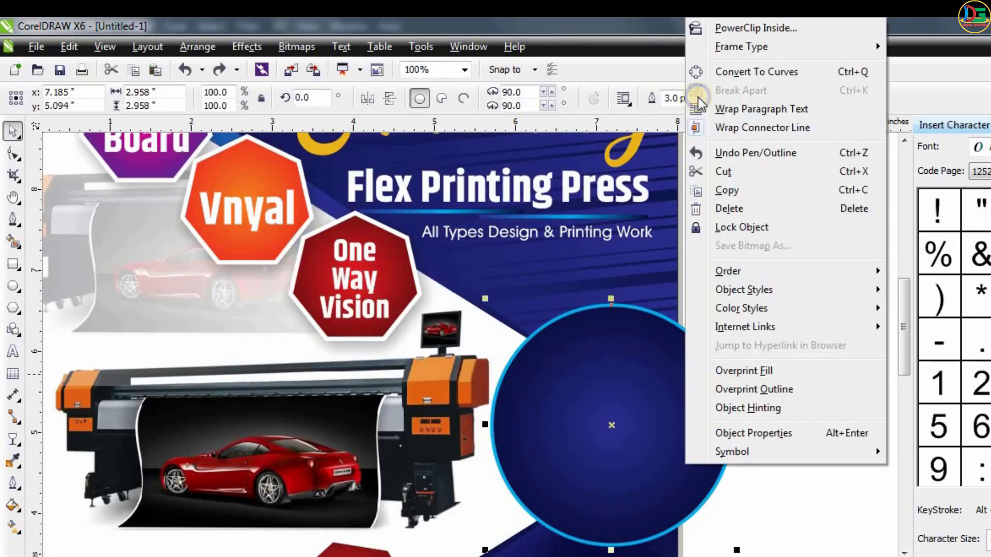
pyautogui.click(702, 24)
pyautogui.click(669, 265)
pyautogui.press('Escape')
# - Duplicate the "Flex Printing Press" title near the circle and replace its text with "Hand to Hand" and "Print" on two lines
pyautogui.moveTo(615, 185); pyautogui.dragTo(640, 418)
pyautogui.rightClick(640, 418)
pyautogui.press('F8')
pyautogui.hotkey('ctrl', 'a')
pyautogui.write('H')
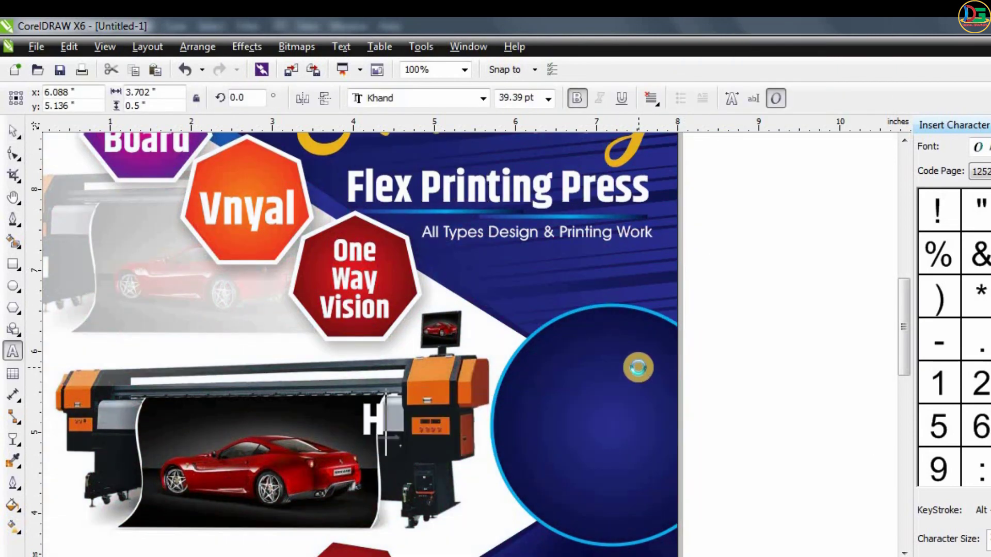
pyautogui.write('and to Hand')
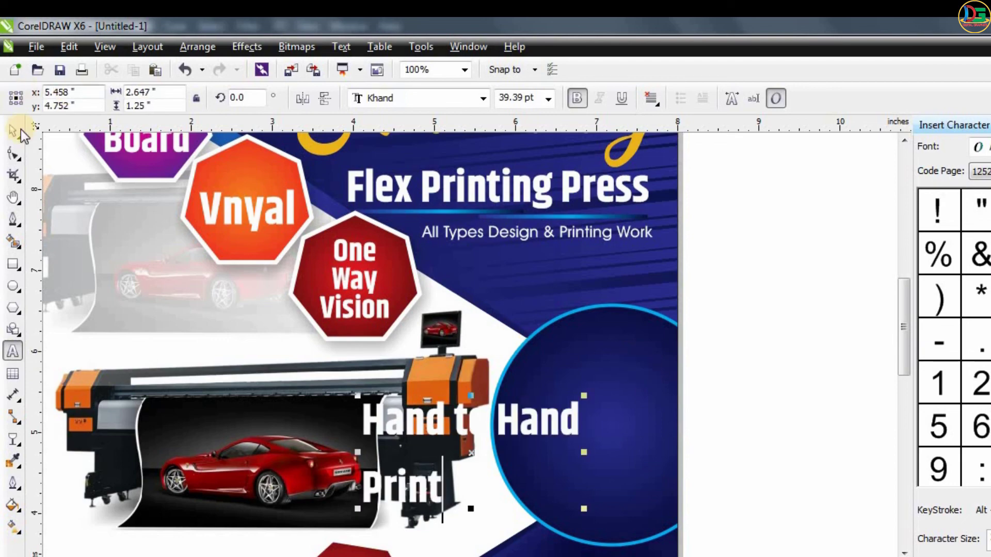
# - Move the new text onto the circle, keeping only "Hand to Hand" and scaling it down to about 24 pt
pyautogui.click(584, 390)
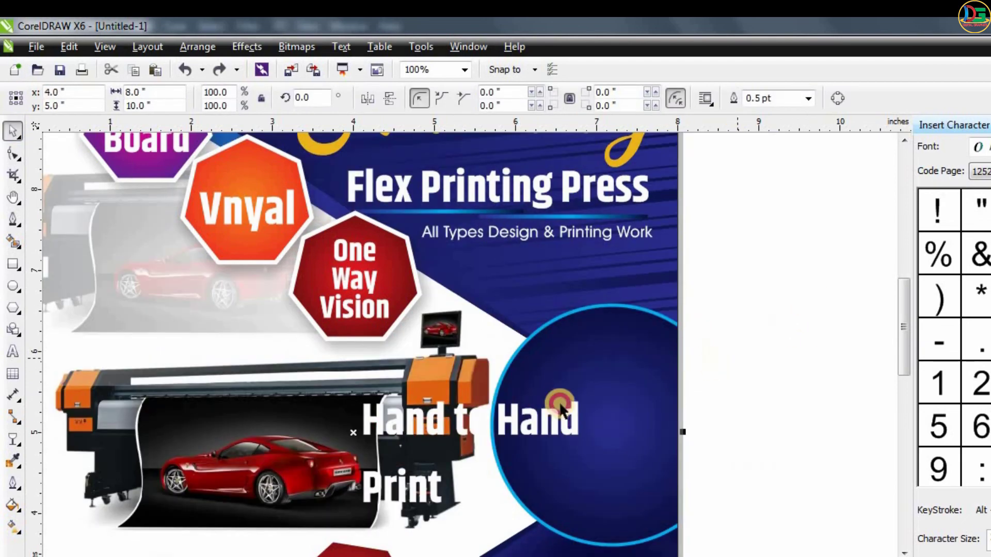
pyautogui.moveTo(562, 406); pyautogui.dragTo(692, 373)
pyautogui.click(593, 419)
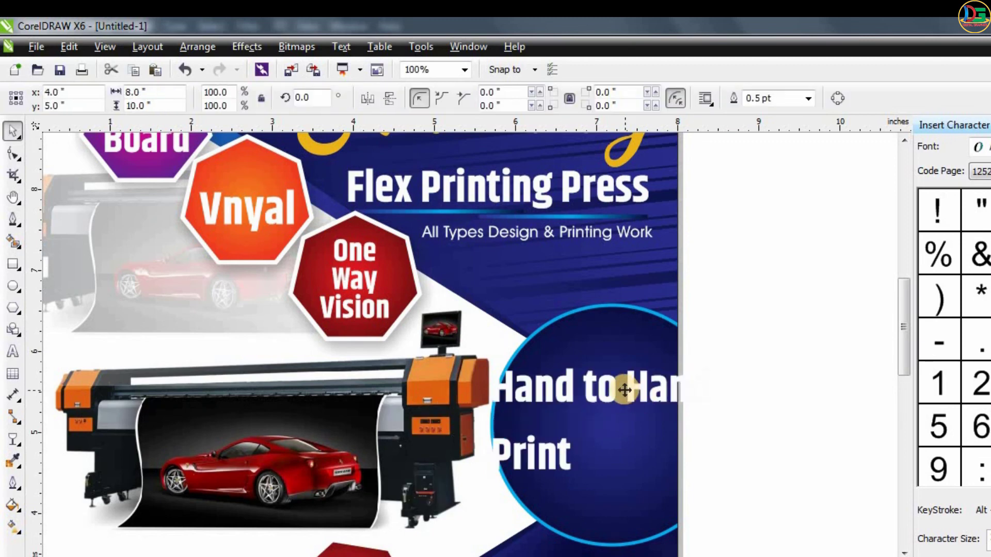
pyautogui.press('F8')
pyautogui.moveTo(496, 447); pyautogui.dragTo(571, 464)
pyautogui.press('Delete')
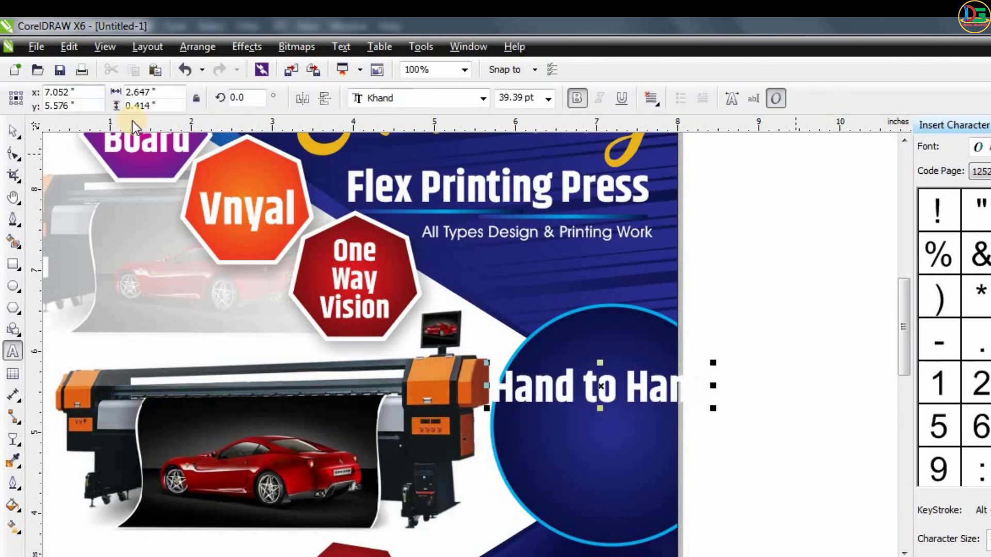
pyautogui.moveTo(712, 361); pyautogui.dragTo(671, 350)
# - Duplicate "Hand to Hand" lower in the circle and change the copy's text to "HD"
pyautogui.moveTo(630, 388); pyautogui.dragTo(609, 447)
pyautogui.rightClick(609, 447)
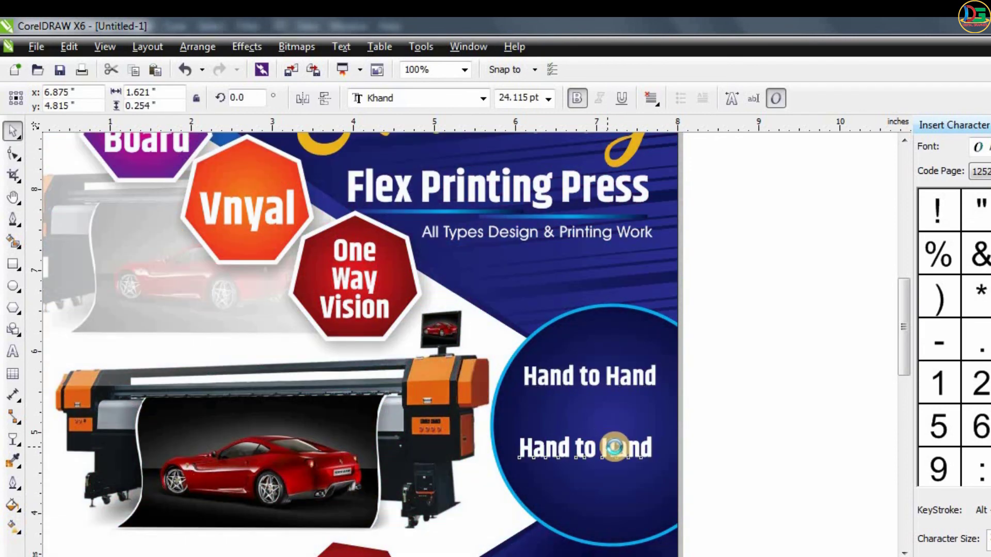
pyautogui.press('F8')
pyautogui.hotkey('ctrl', 'a')
pyautogui.write('D')
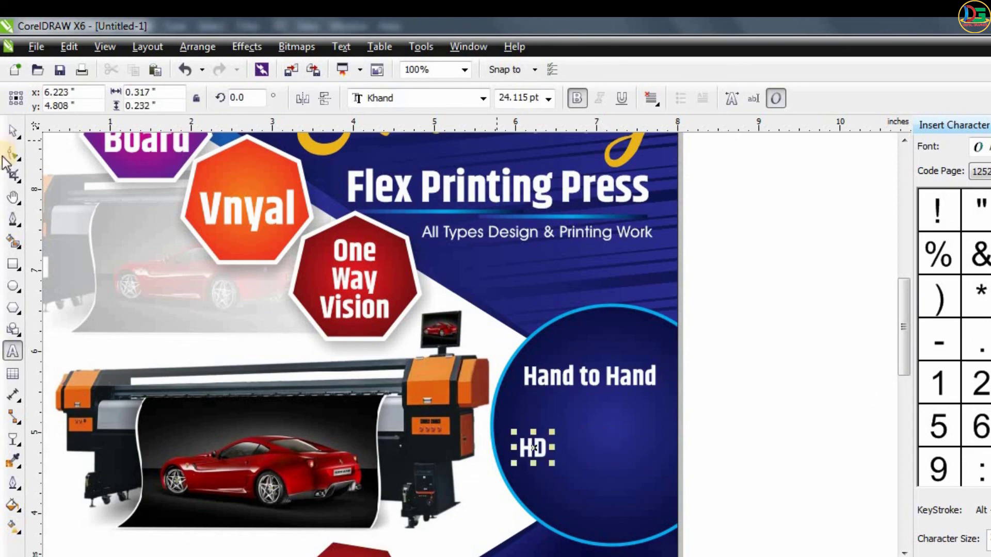
# - Enlarge "HD" to about 99 pt in orange, stretch it slightly wider and position it beneath "Hand to Hand"
pyautogui.moveTo(551, 465); pyautogui.dragTo(642, 524)
pyautogui.moveTo(624, 418); pyautogui.dragTo(648, 375)
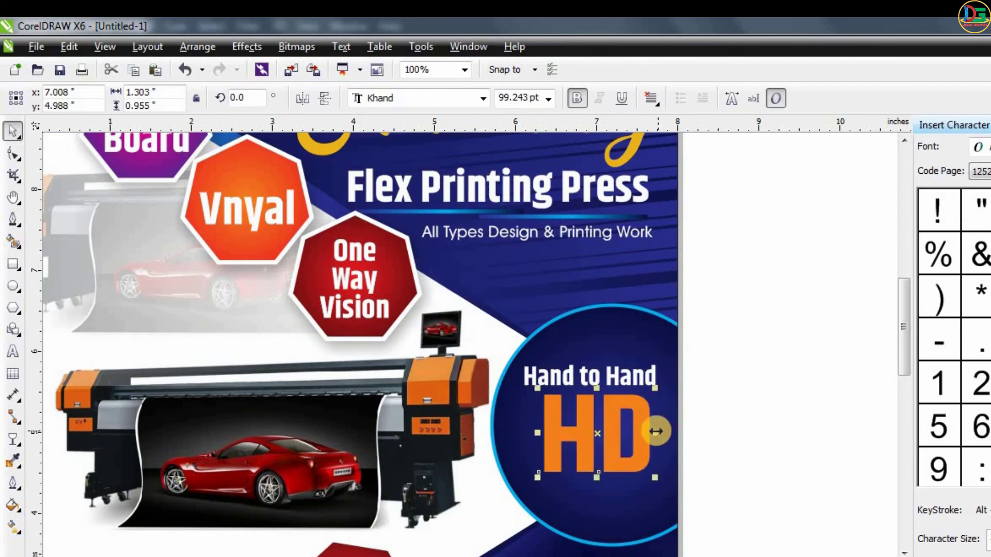
pyautogui.moveTo(674, 429); pyautogui.dragTo(676, 428)
pyautogui.keyDown('shift'); pyautogui.click(640, 379); pyautogui.keyUp('shift')
pyautogui.moveTo(640, 379); pyautogui.dragTo(641, 365)
pyautogui.click(691, 376)
# - Add the word "Print" beneath "HD" in the circle, enlarged to about 48 pt and filled with orange
pyautogui.moveTo(621, 406); pyautogui.dragTo(602, 491)
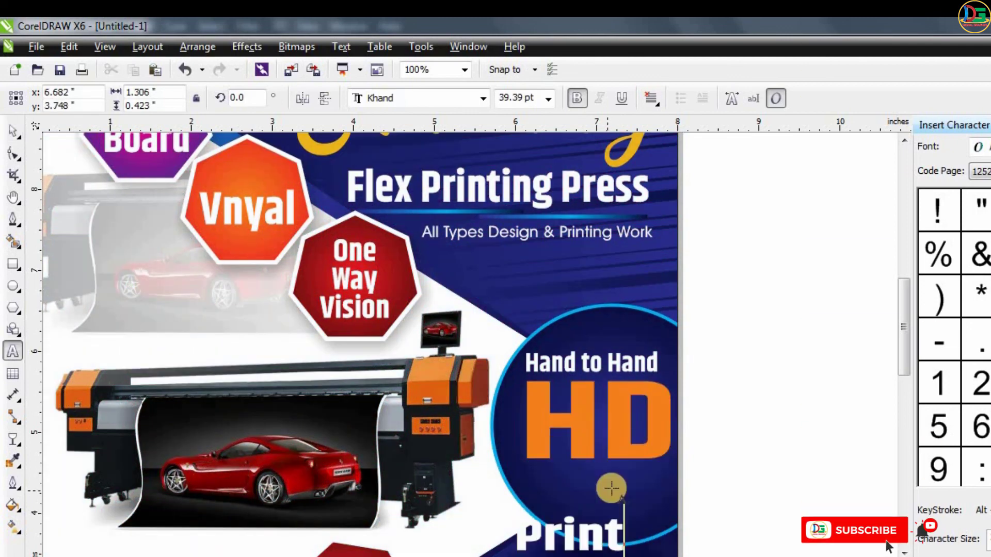
pyautogui.click(9, 129)
pyautogui.moveTo(586, 533); pyautogui.dragTo(618, 484)
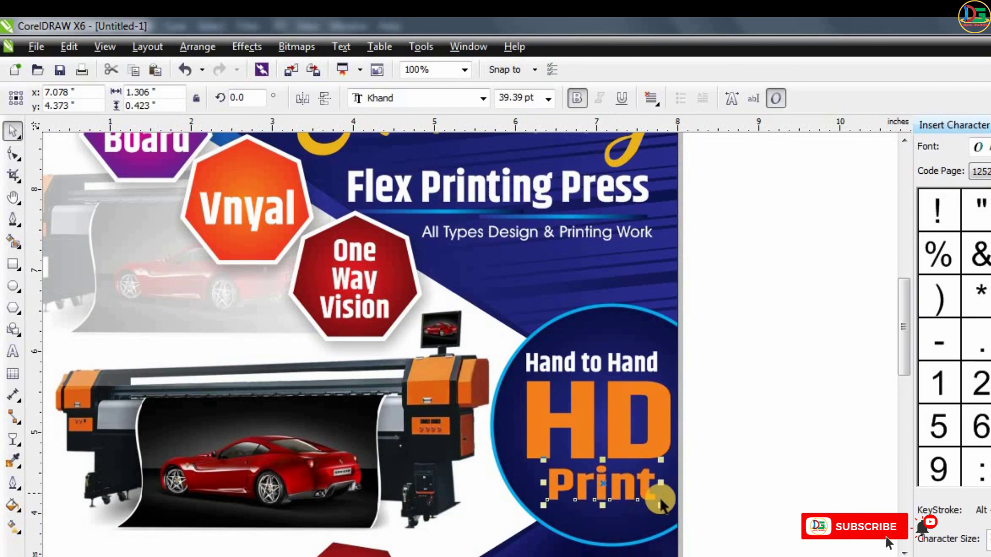
pyautogui.moveTo(659, 500); pyautogui.dragTo(693, 510)
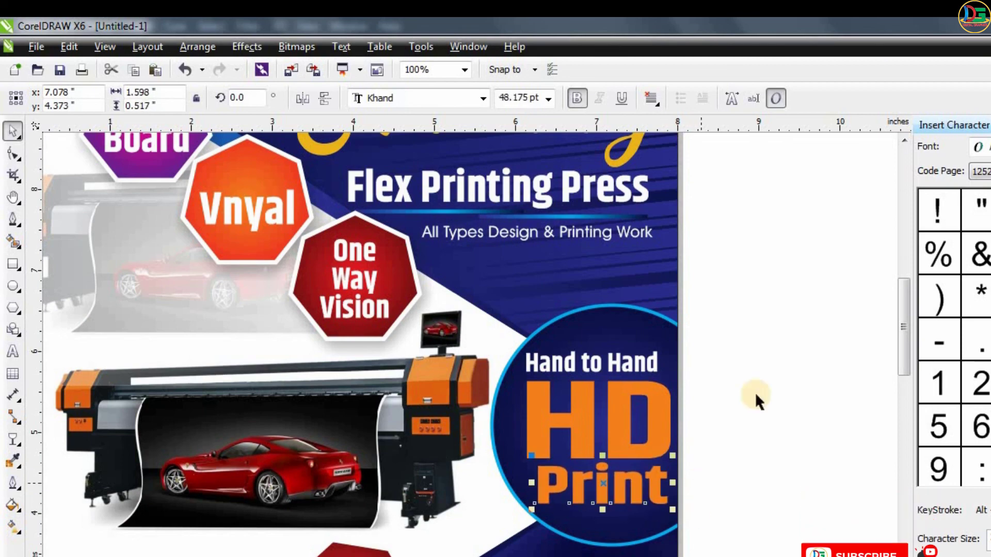
pyautogui.press('F4')
pyautogui.click(807, 448)
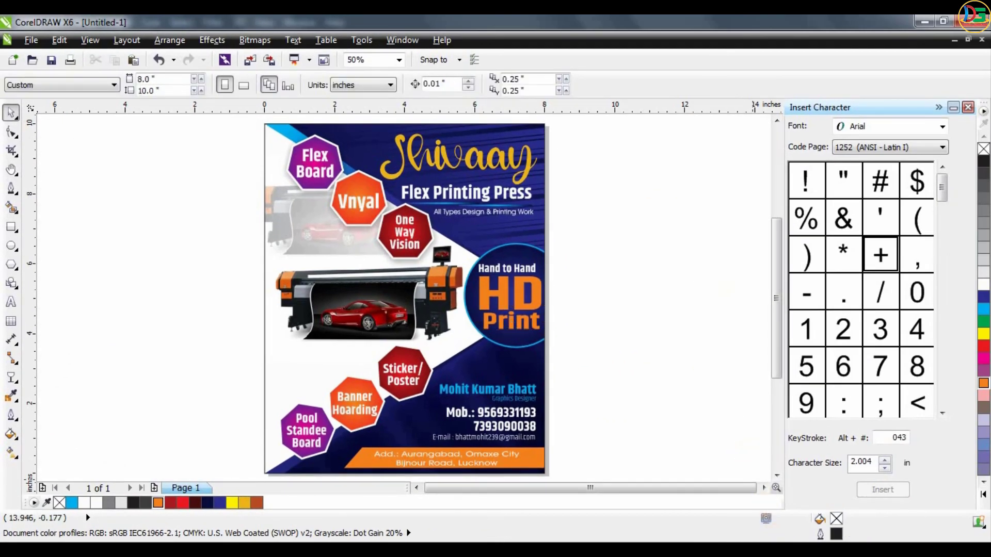
pyautogui.click(882, 554)
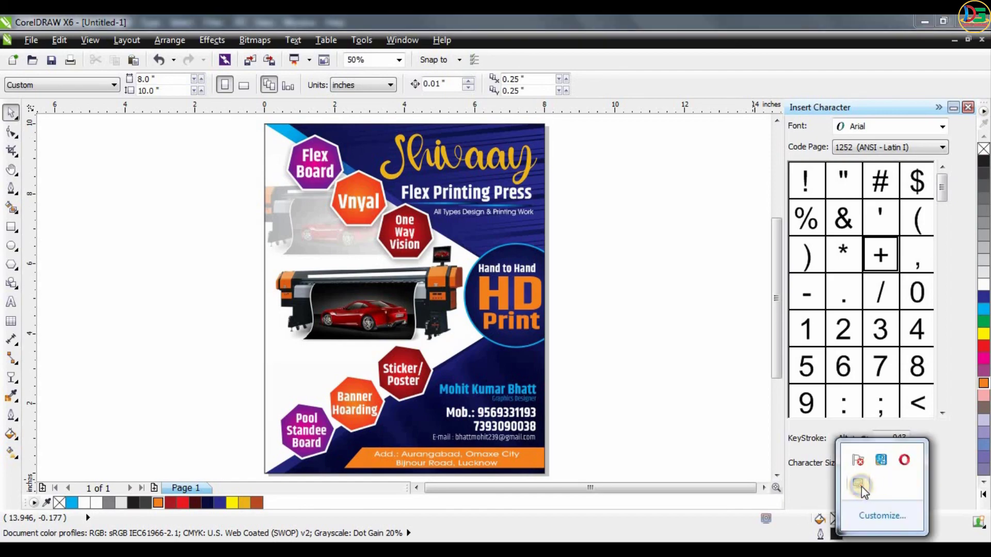
pyautogui.rightClick(860, 490)
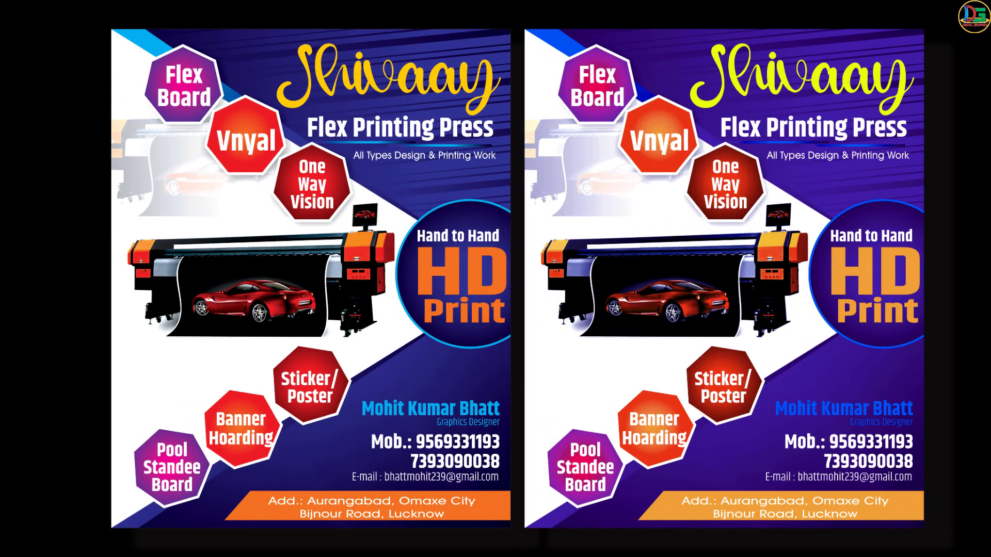